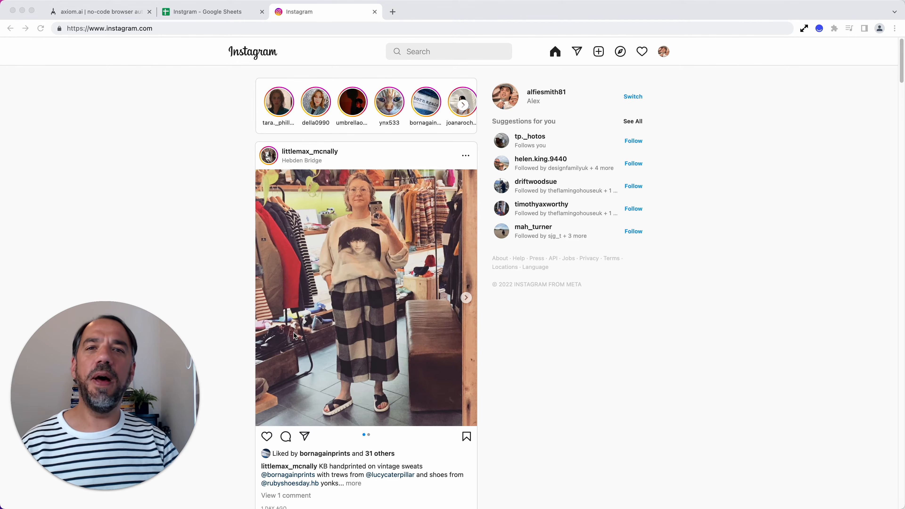
Step: Install the Axiom Browser Automation extension in Chrome through the download link on the axiom.ai site
{"action": "left_click", "coordinate": [89, 5]}
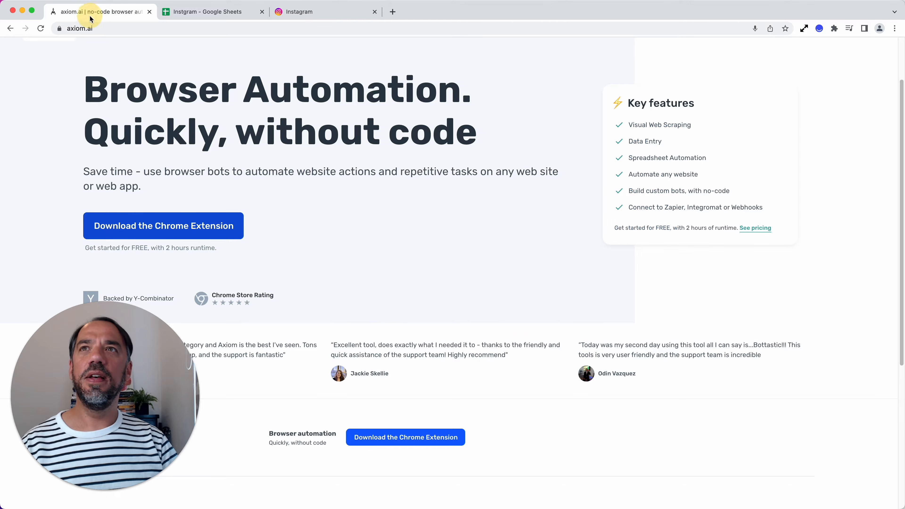
{"action": "left_click", "coordinate": [232, 227]}
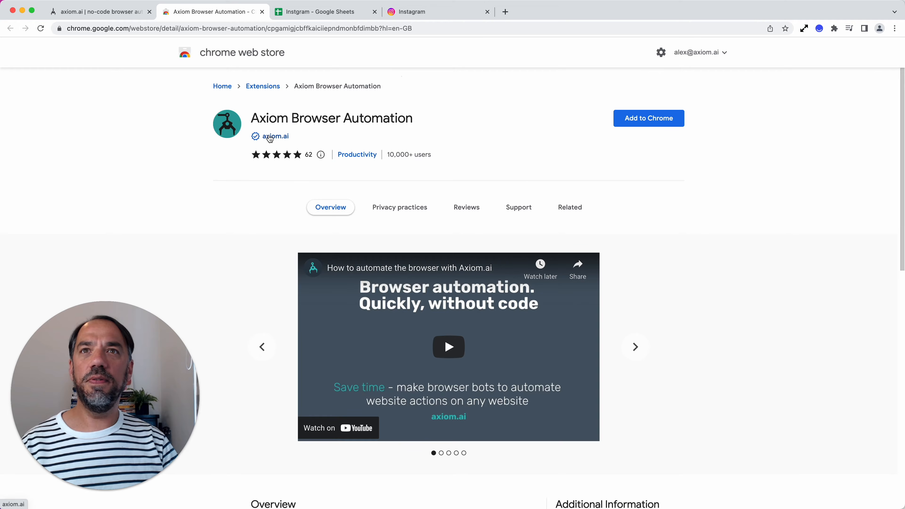
{"action": "mouse_move", "coordinate": [256, 137]}
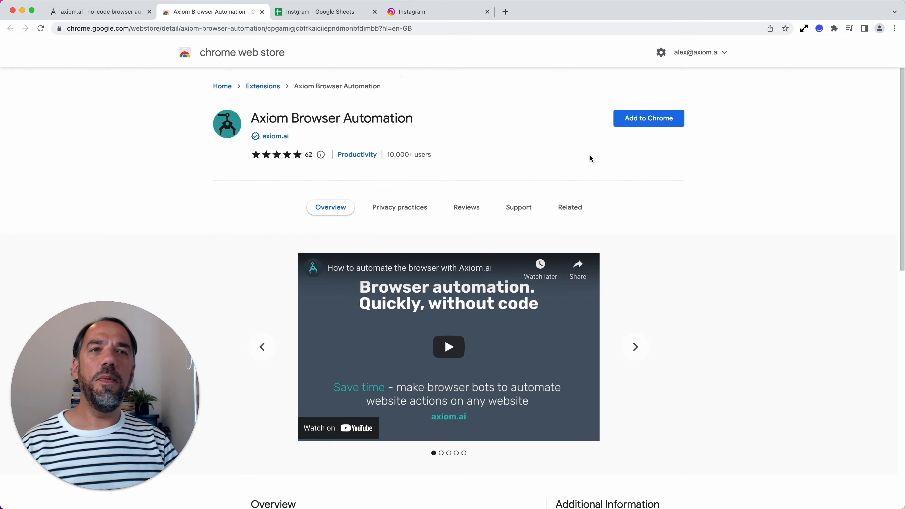
{"action": "left_click", "coordinate": [653, 118]}
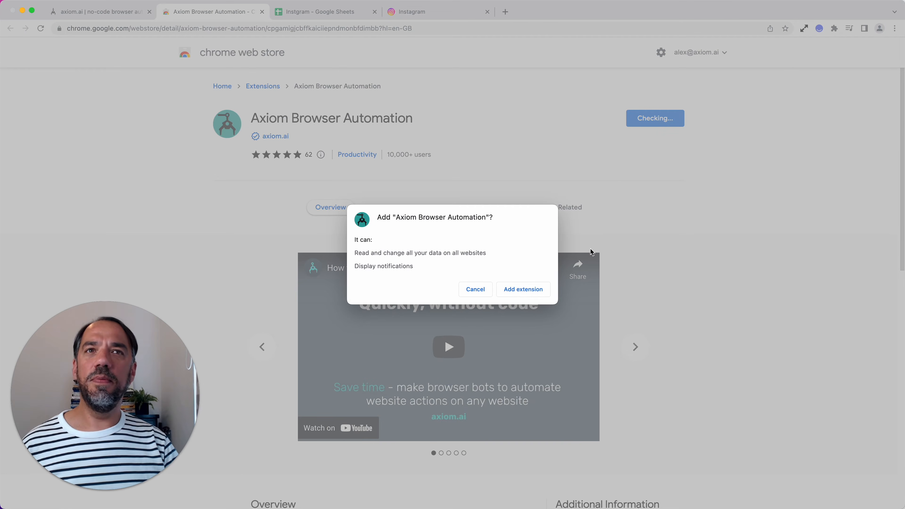
{"action": "left_click", "coordinate": [530, 292]}
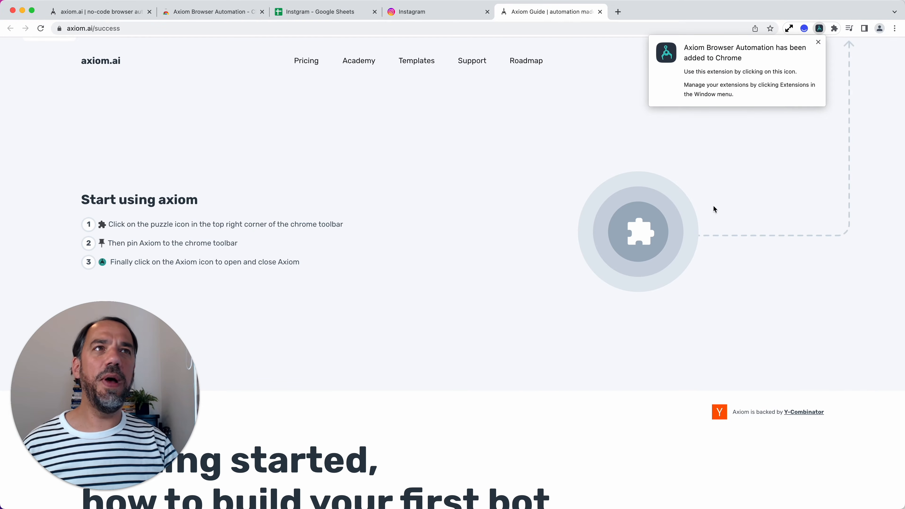
Step: Pin the Axiom Browser Automation extension to the browser and open it
{"action": "left_click", "coordinate": [836, 29]}
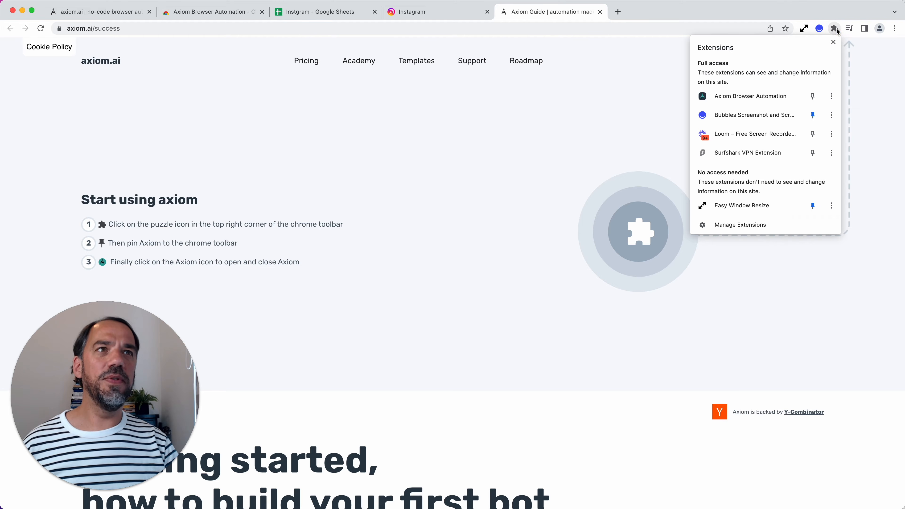
{"action": "left_click", "coordinate": [813, 96]}
{"action": "left_click", "coordinate": [819, 28]}
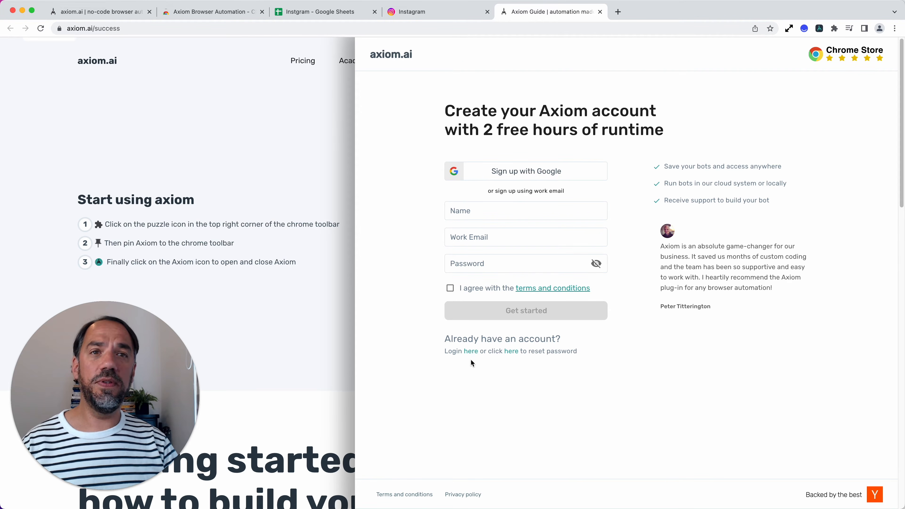
Step: Log in to the existing Axiom account with its email and password, and open the Google Sheets and API key settings
{"action": "left_click", "coordinate": [471, 351]}
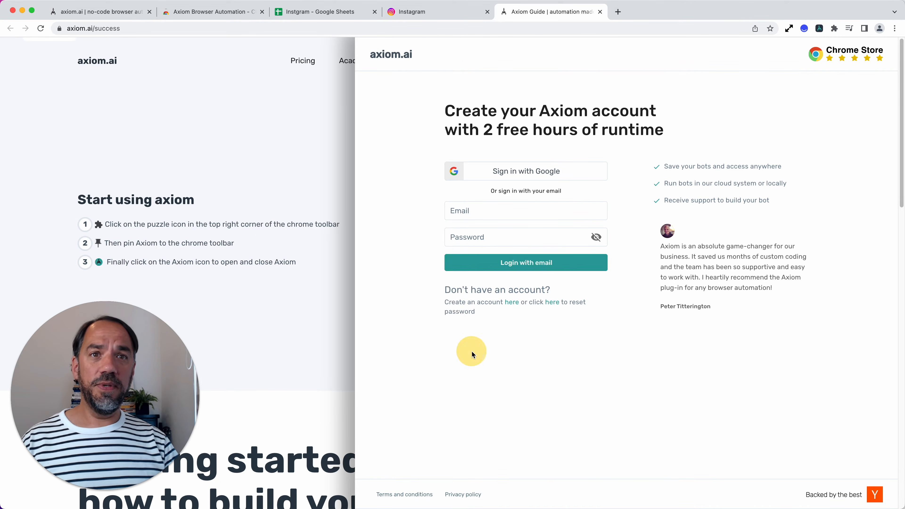
{"action": "left_click", "coordinate": [494, 233]}
{"action": "left_click", "coordinate": [493, 217]}
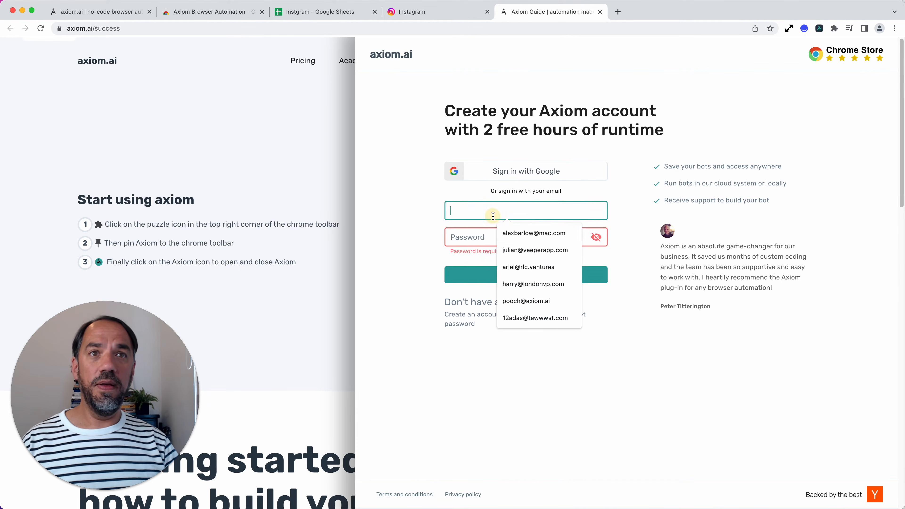
{"action": "left_click", "coordinate": [511, 231]}
{"action": "left_click", "coordinate": [488, 237]}
{"action": "key", "text": "super+v"}
{"action": "left_click", "coordinate": [500, 262]}
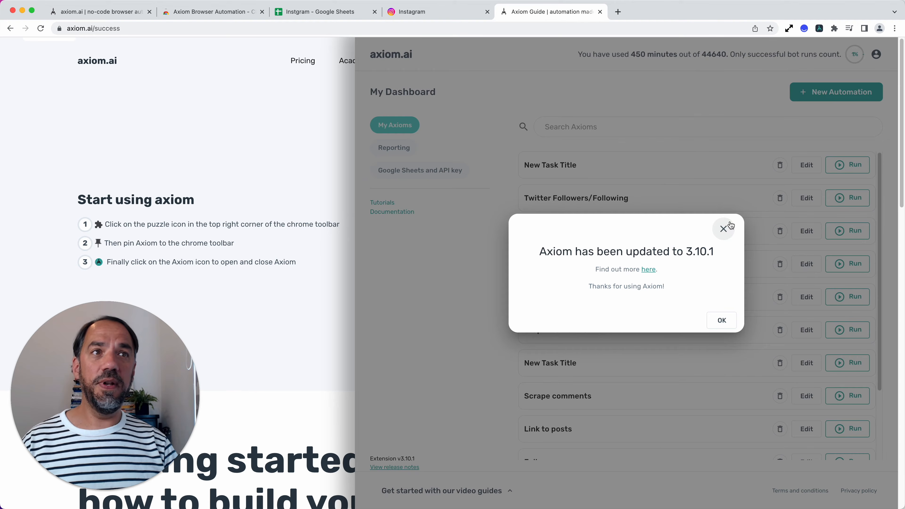
{"action": "left_click", "coordinate": [724, 228]}
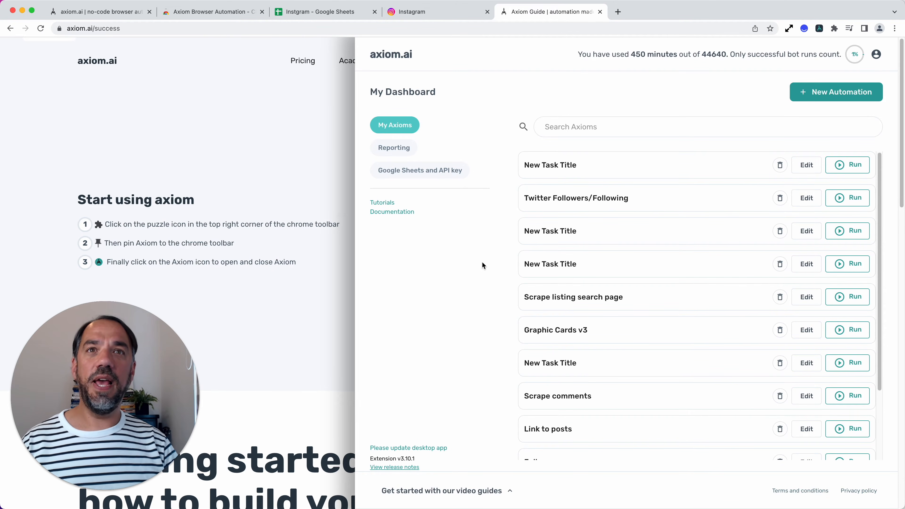
{"action": "left_click", "coordinate": [449, 175]}
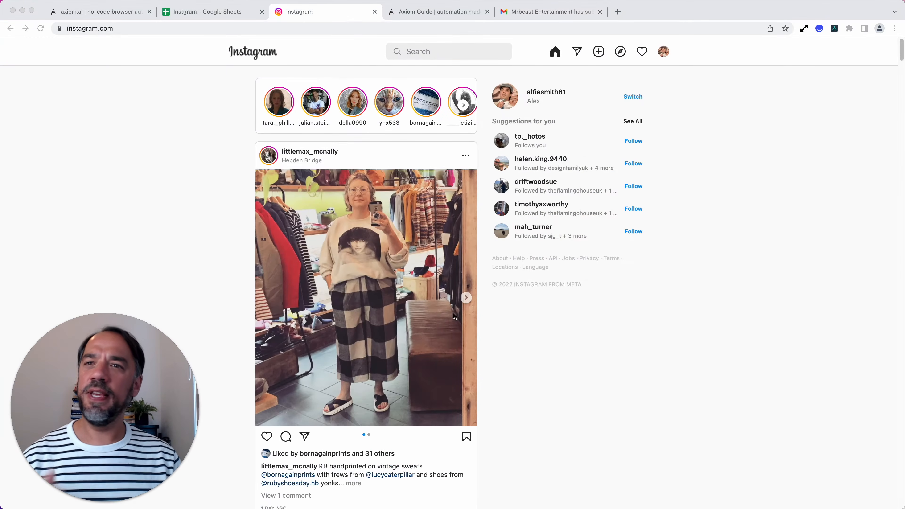
Step: Switch to the Instgram spreadsheet in Google Sheets and examine the captions in column A and the image file paths in column B
{"action": "left_click", "coordinate": [213, 14]}
{"action": "left_click", "coordinate": [79, 116]}
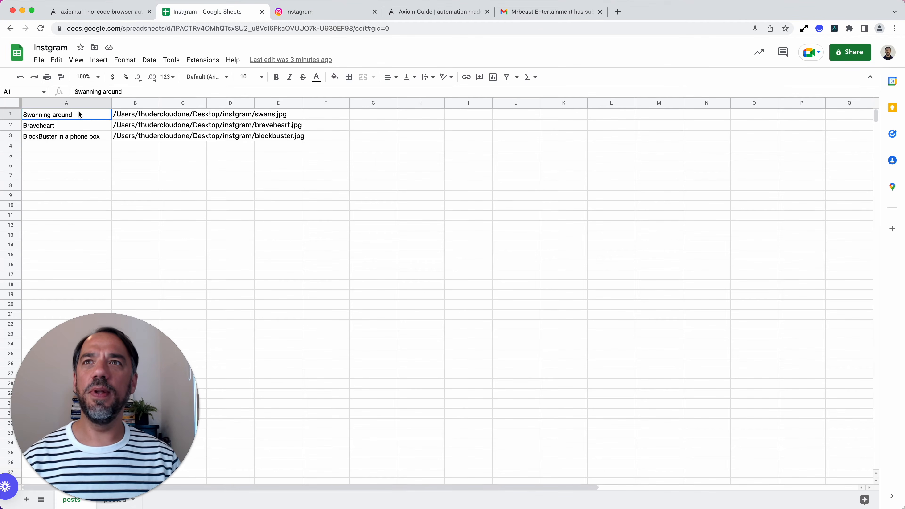
{"action": "left_click", "coordinate": [77, 124]}
{"action": "left_click", "coordinate": [82, 136]}
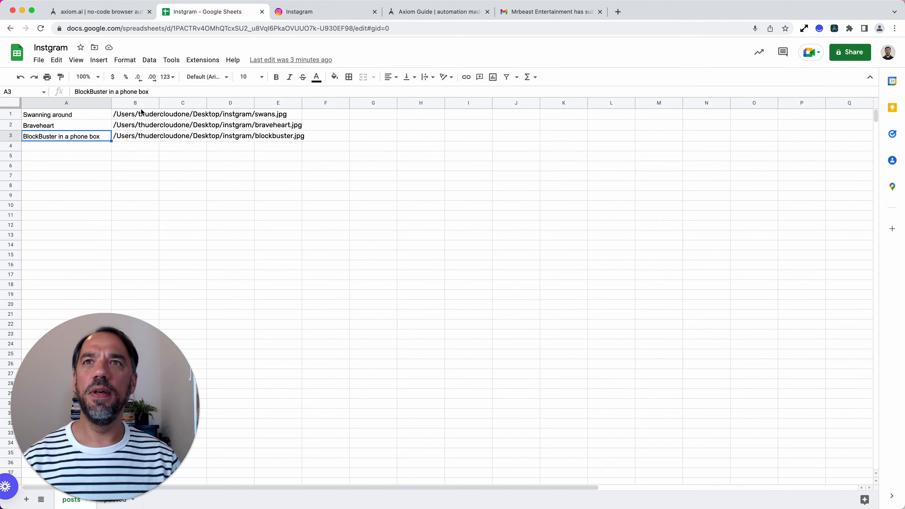
{"action": "left_click", "coordinate": [135, 118]}
{"action": "left_click", "coordinate": [134, 125]}
{"action": "left_click", "coordinate": [132, 140]}
{"action": "left_click", "coordinate": [131, 132]}
{"action": "left_click", "coordinate": [131, 121]}
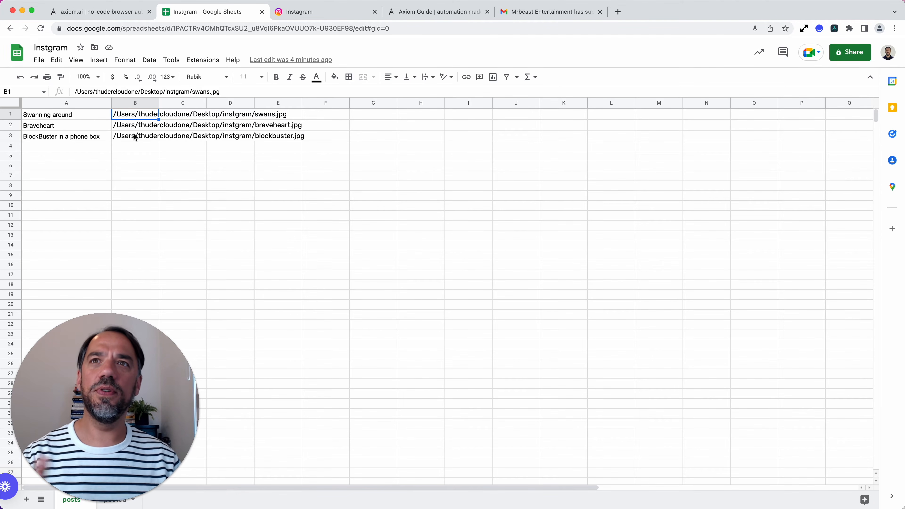
{"action": "left_click", "coordinate": [129, 237]}
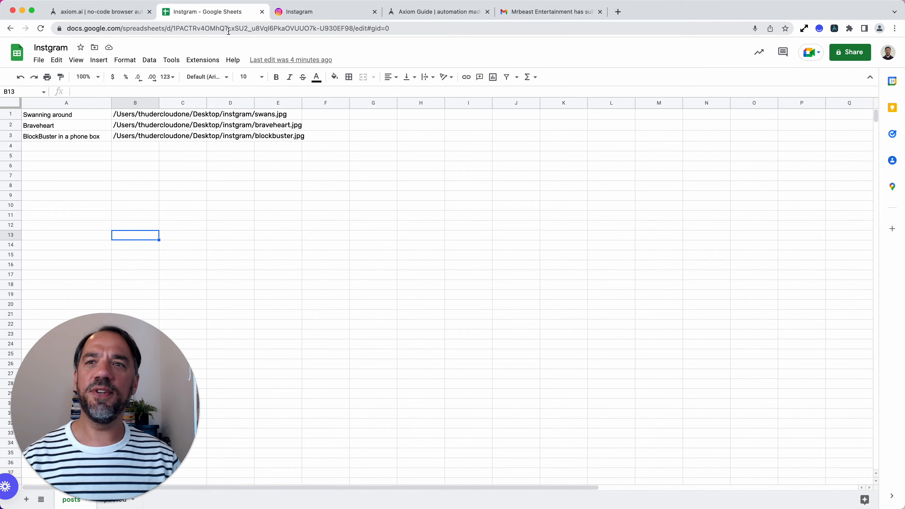
Step: Open Axiom over the spreadsheet and create a new automation, starting from blank
{"action": "left_click", "coordinate": [835, 30]}
{"action": "left_click", "coordinate": [381, 54]}
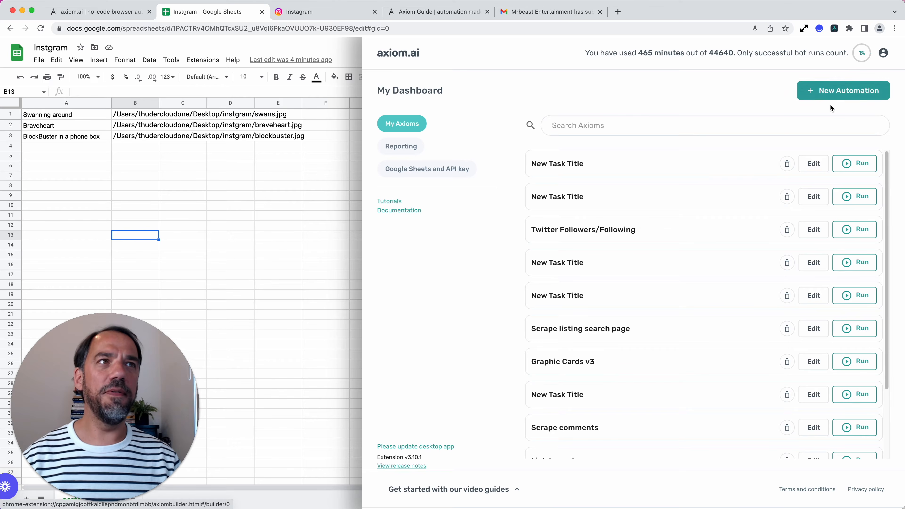
{"action": "left_click", "coordinate": [832, 94]}
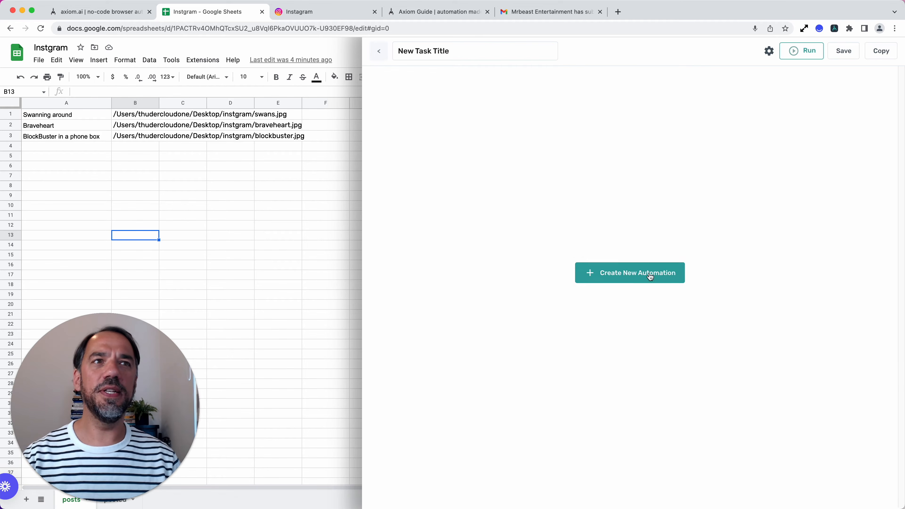
{"action": "left_click", "coordinate": [650, 277]}
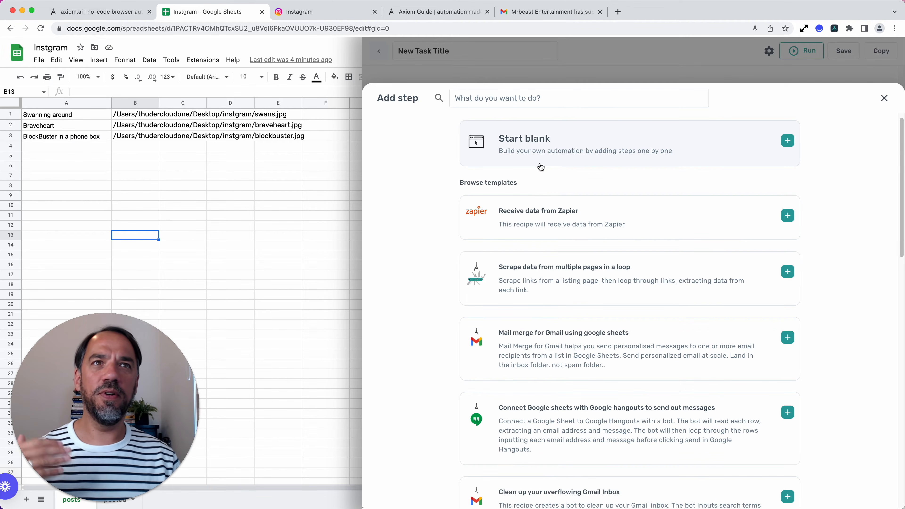
{"action": "scroll", "coordinate": [552, 374], "scroll_direction": "down", "scroll_amount": 20}
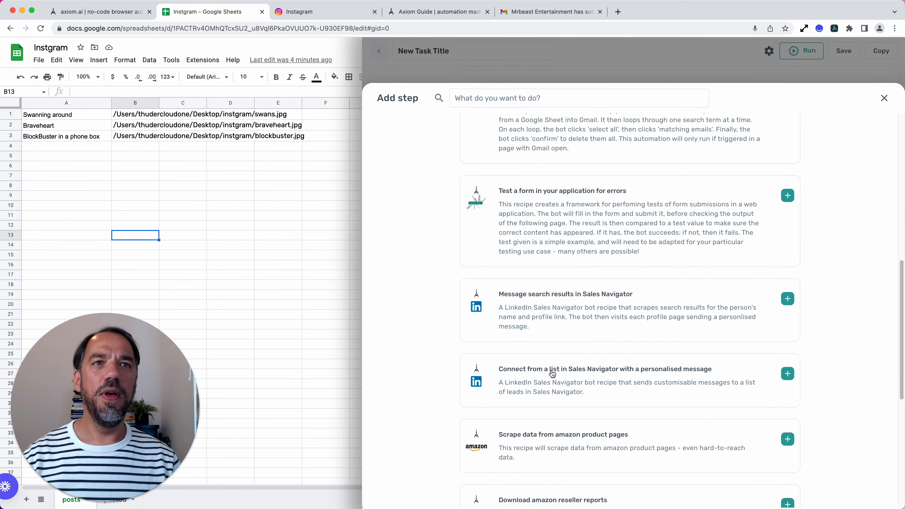
{"action": "scroll", "coordinate": [553, 373], "scroll_direction": "up", "scroll_amount": 20}
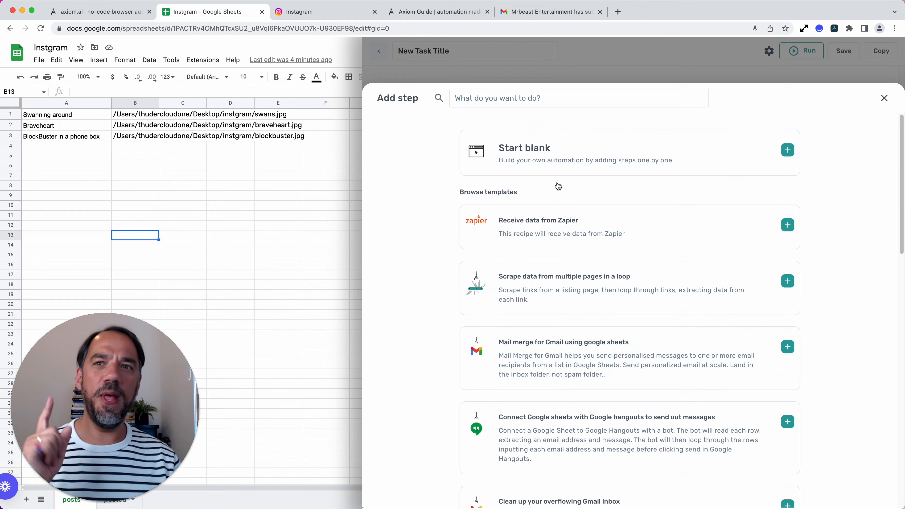
{"action": "left_click", "coordinate": [545, 158]}
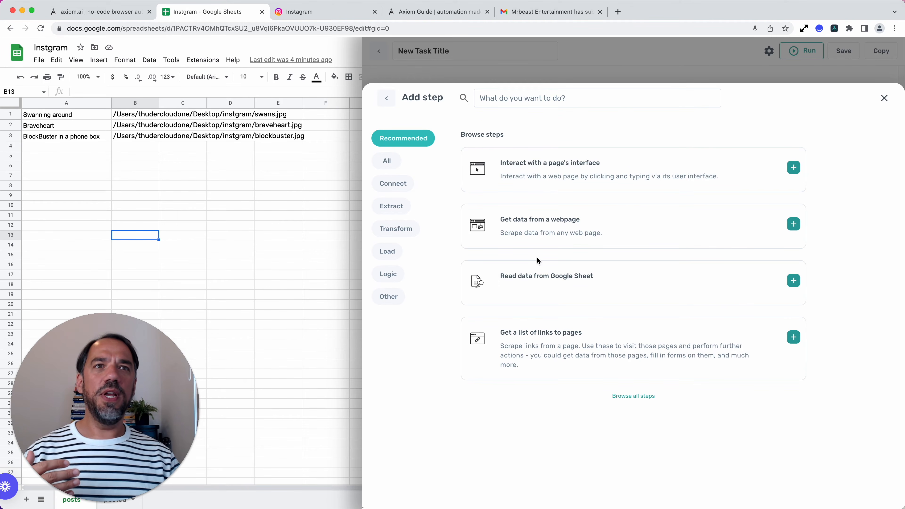
Step: Add a Read data from Google Sheet step that reads the posts sheet of the Instgram spreadsheet
{"action": "left_click", "coordinate": [538, 277]}
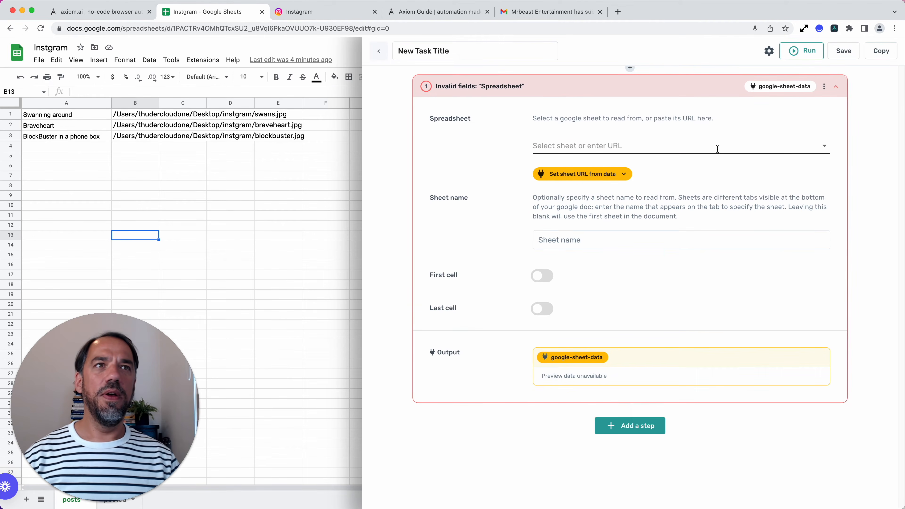
{"action": "left_click", "coordinate": [717, 149]}
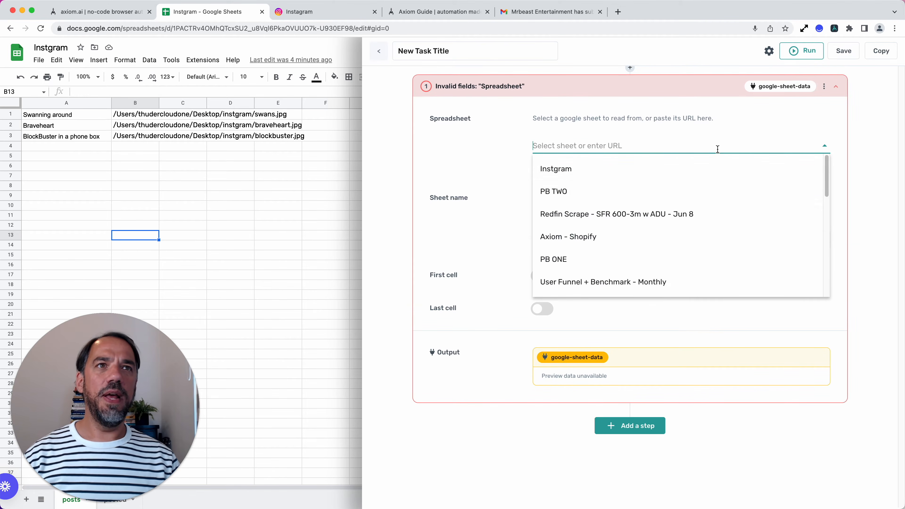
{"action": "left_click", "coordinate": [640, 176]}
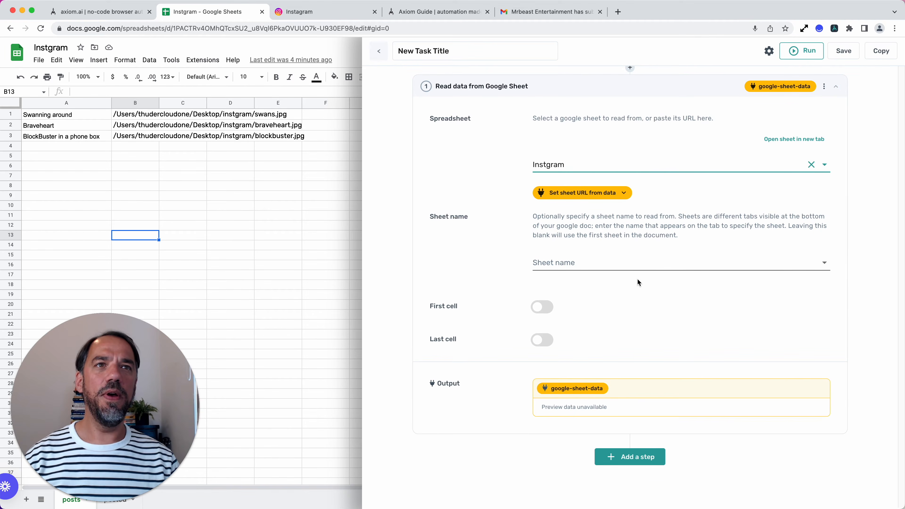
{"action": "left_click", "coordinate": [608, 163]}
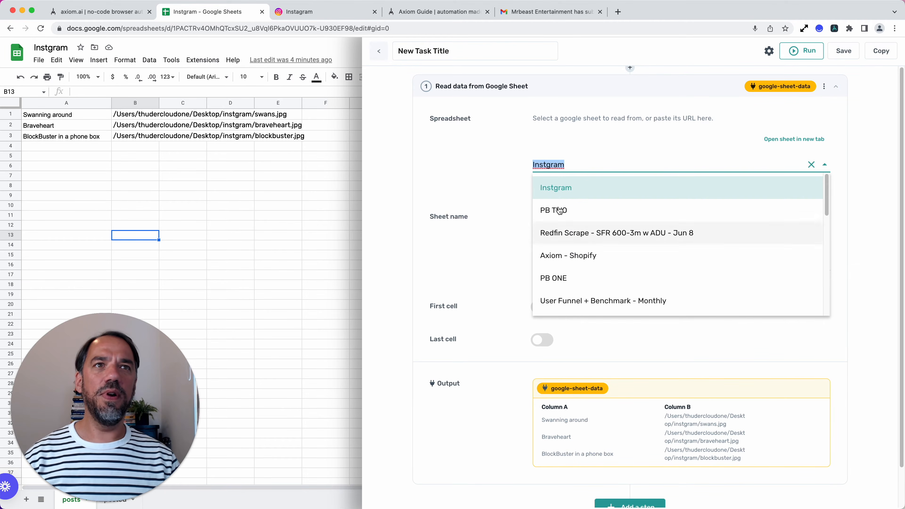
{"action": "left_click", "coordinate": [562, 165]}
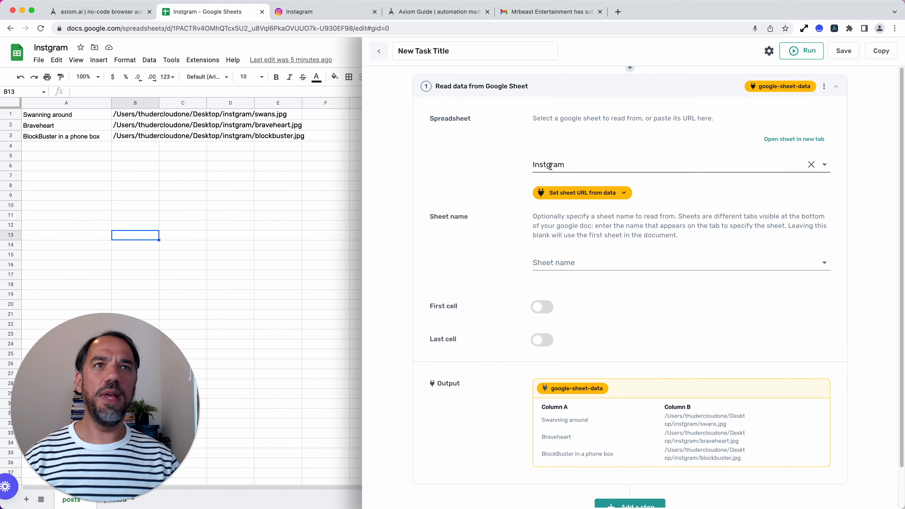
{"action": "left_click", "coordinate": [626, 268]}
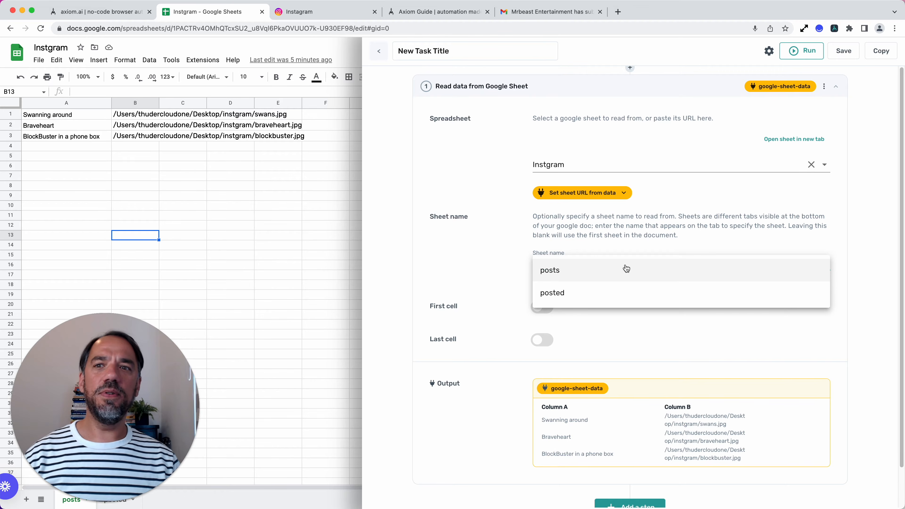
{"action": "left_click", "coordinate": [626, 268]}
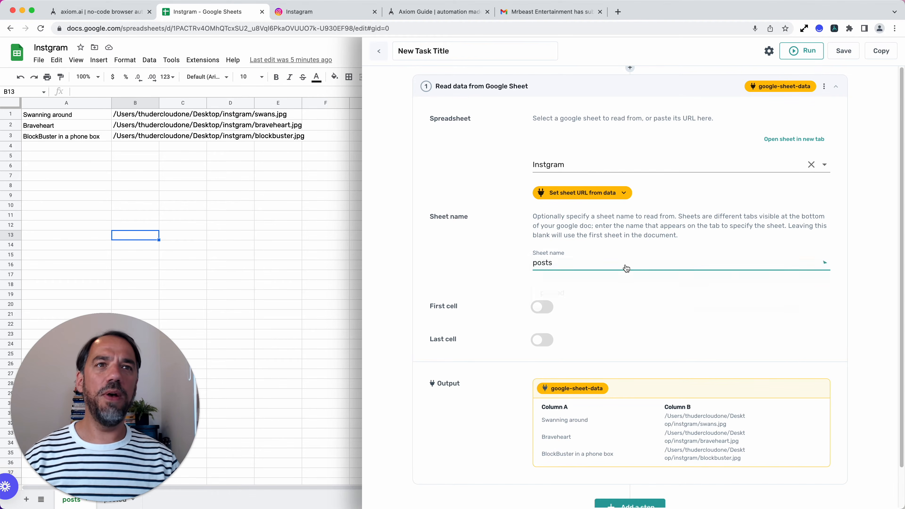
Step: Limit the data read from the posts sheet to the range from first cell A1 to last cell AB1
{"action": "scroll", "coordinate": [605, 424], "scroll_direction": "down", "scroll_amount": 2}
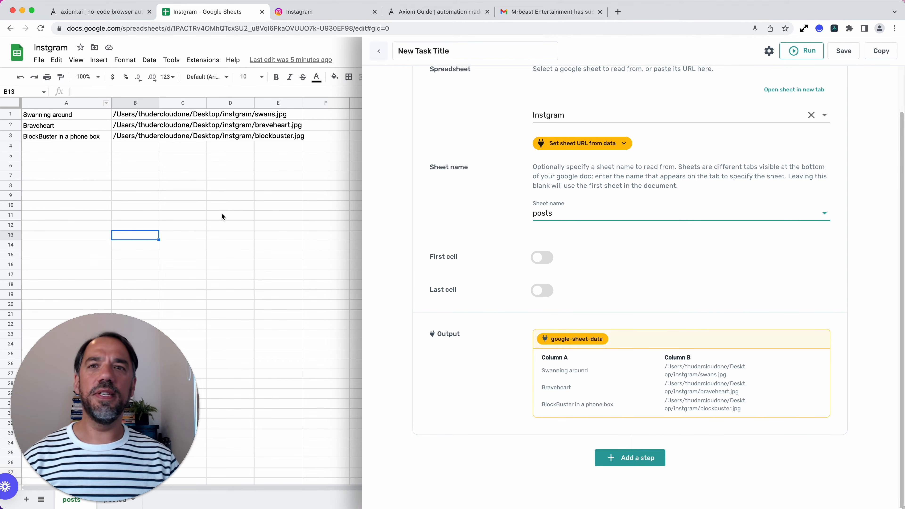
{"action": "scroll", "coordinate": [553, 272], "scroll_direction": "up", "scroll_amount": 2}
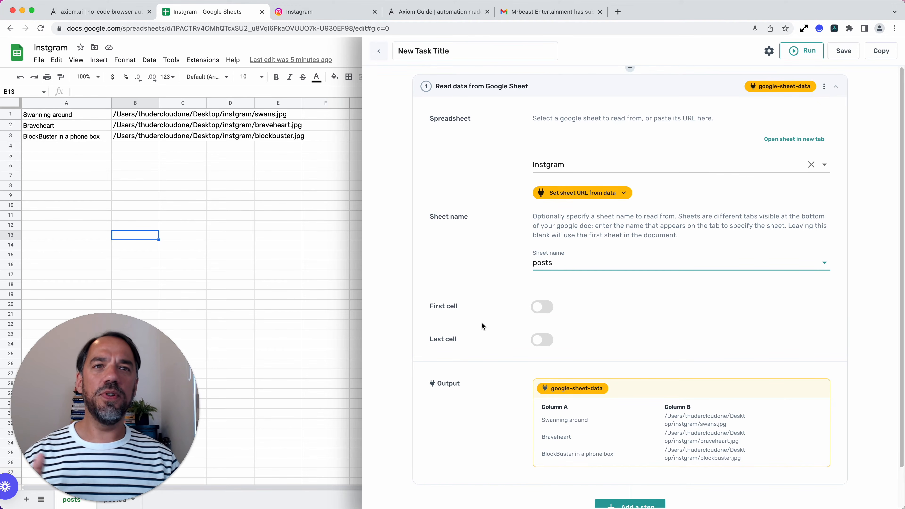
{"action": "left_click", "coordinate": [546, 307]}
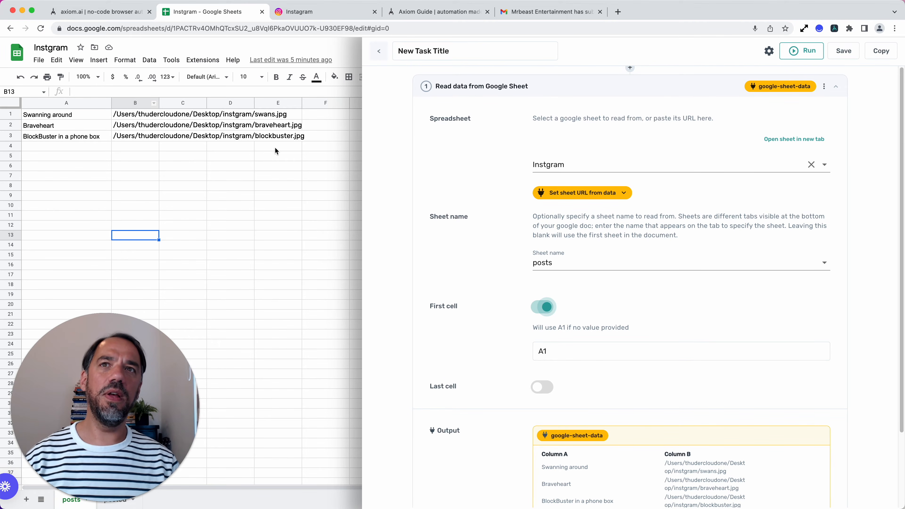
{"action": "scroll", "coordinate": [517, 339], "scroll_direction": "down", "scroll_amount": 2}
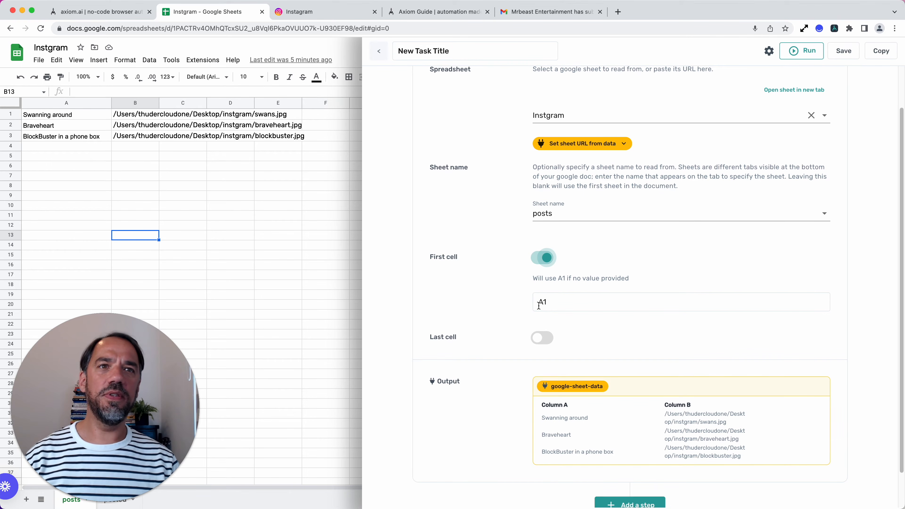
{"action": "left_click", "coordinate": [543, 338]}
{"action": "double_click", "coordinate": [550, 382]}
{"action": "type", "text": "AB1"}
{"action": "left_click", "coordinate": [542, 338]}
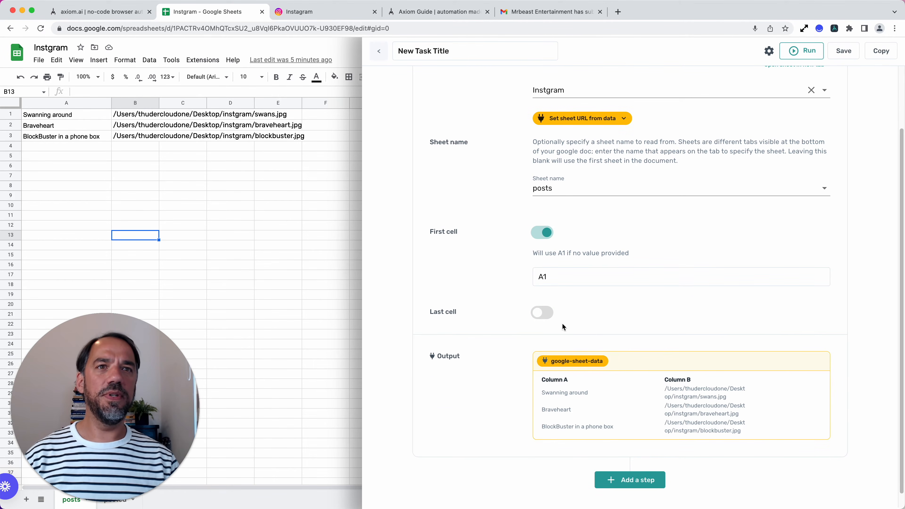
{"action": "left_click", "coordinate": [541, 313]}
{"action": "scroll", "coordinate": [622, 460], "scroll_direction": "down", "scroll_amount": 2}
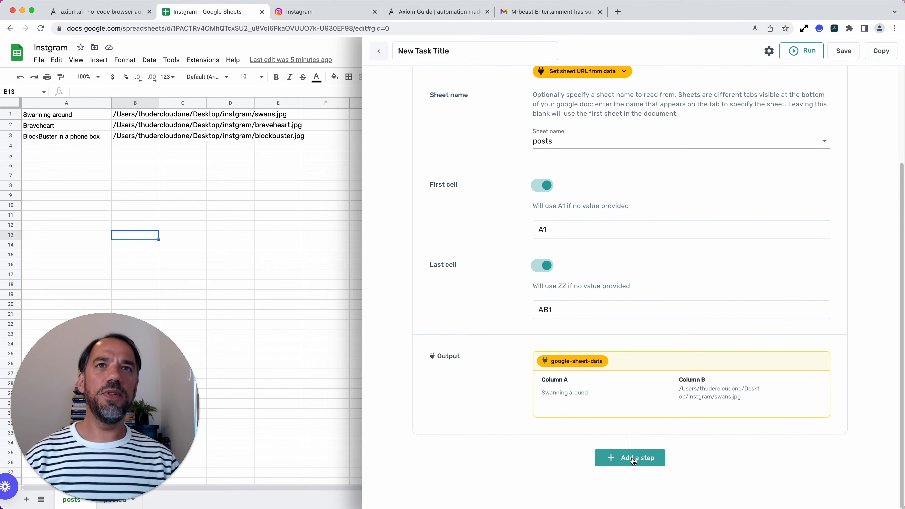
Step: Switch to the Instagram page, open the Axiom automation over it and dismiss the bot run error
{"action": "left_click", "coordinate": [326, 16]}
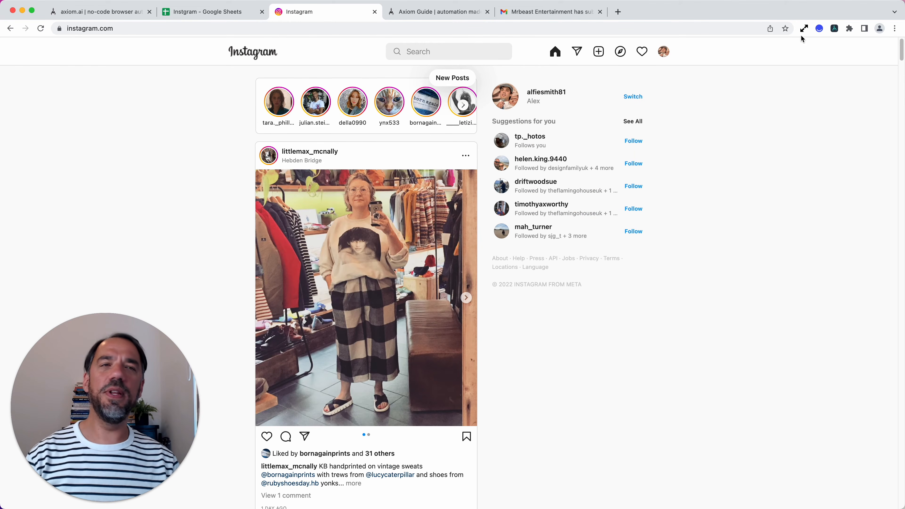
{"action": "left_click", "coordinate": [835, 29]}
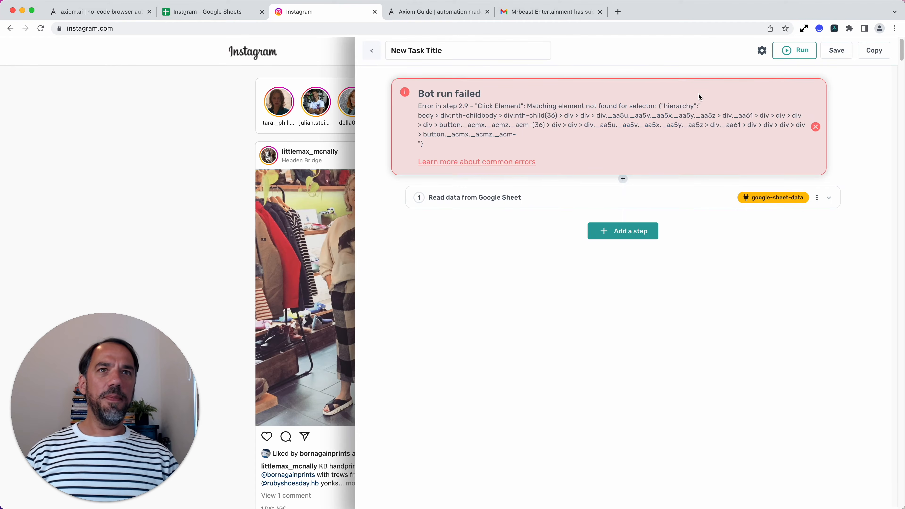
{"action": "left_click", "coordinate": [815, 127]}
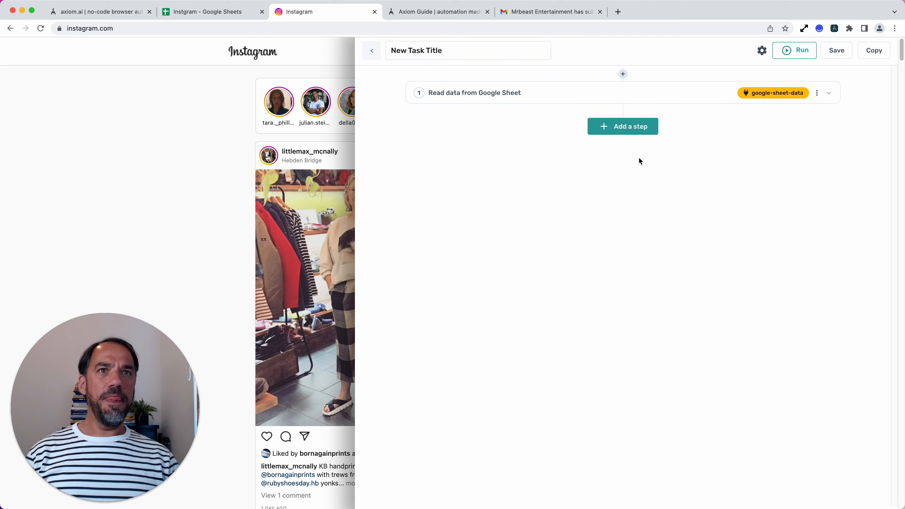
{"action": "left_click", "coordinate": [559, 92]}
{"action": "left_click", "coordinate": [561, 93]}
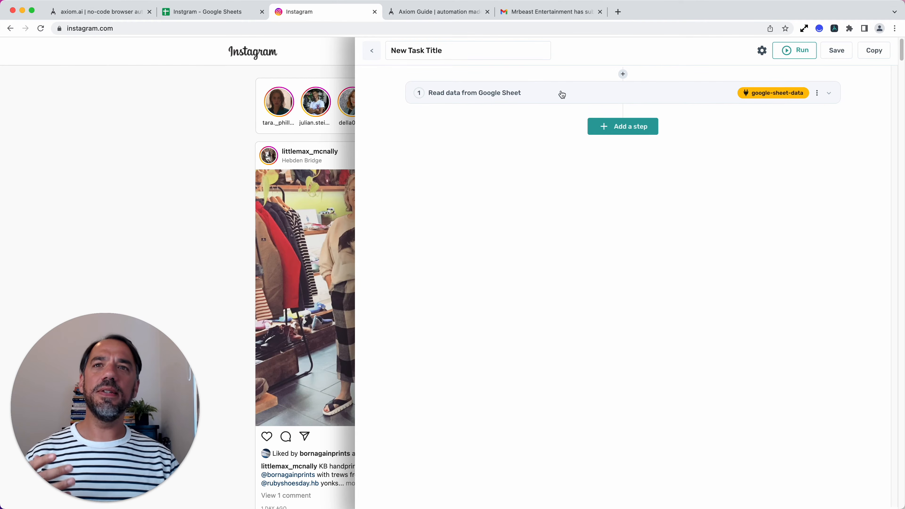
{"action": "left_click", "coordinate": [640, 134]}
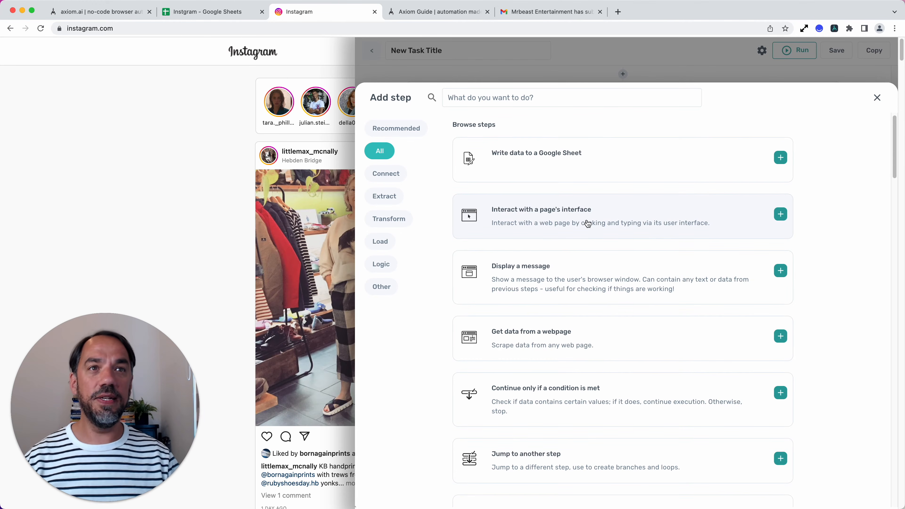
{"action": "left_click", "coordinate": [588, 223]}
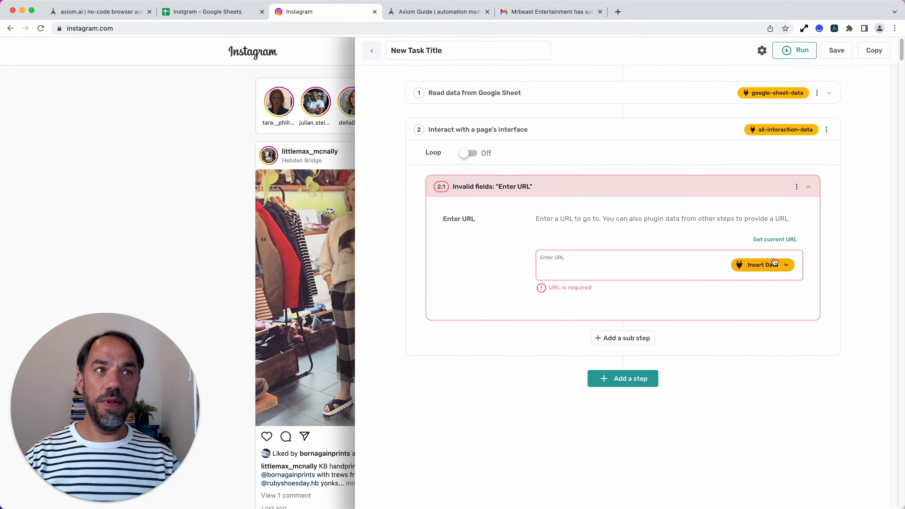
{"action": "left_click", "coordinate": [775, 240]}
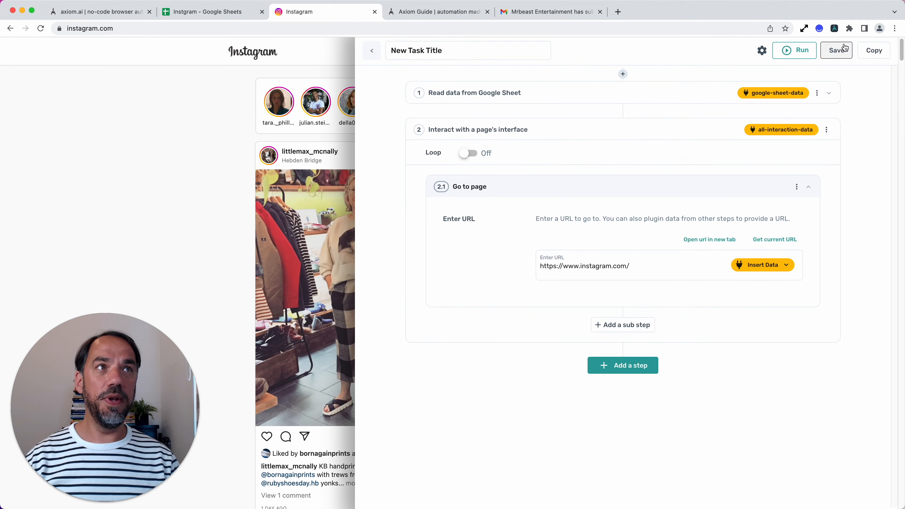
{"action": "left_click", "coordinate": [836, 33]}
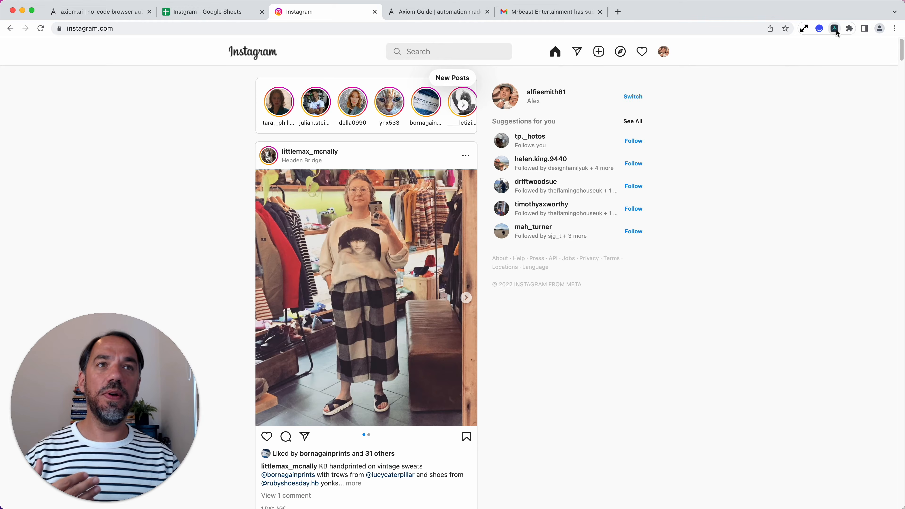
{"action": "left_click", "coordinate": [836, 30]}
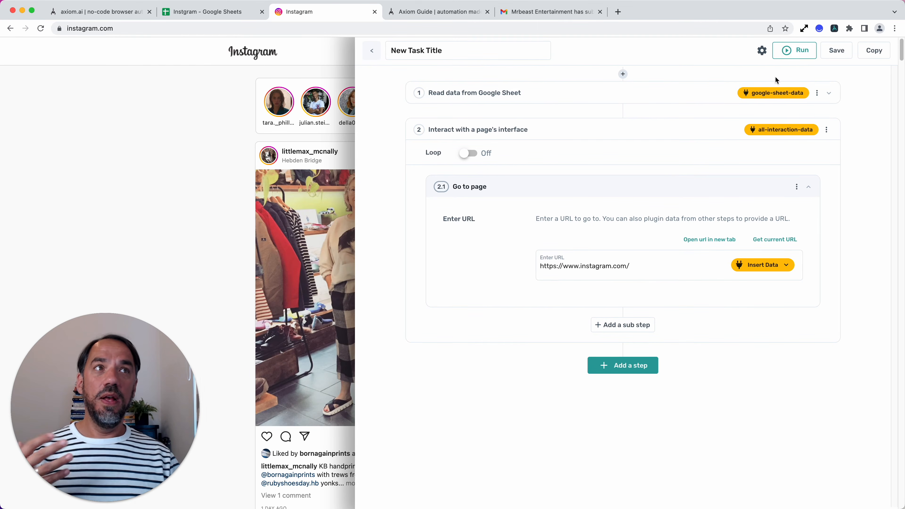
{"action": "left_click", "coordinate": [834, 28]}
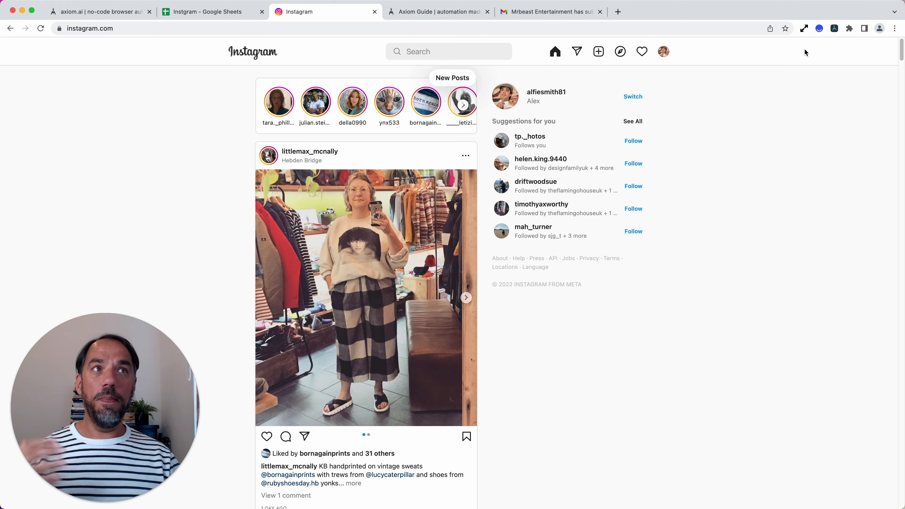
{"action": "left_click", "coordinate": [834, 28]}
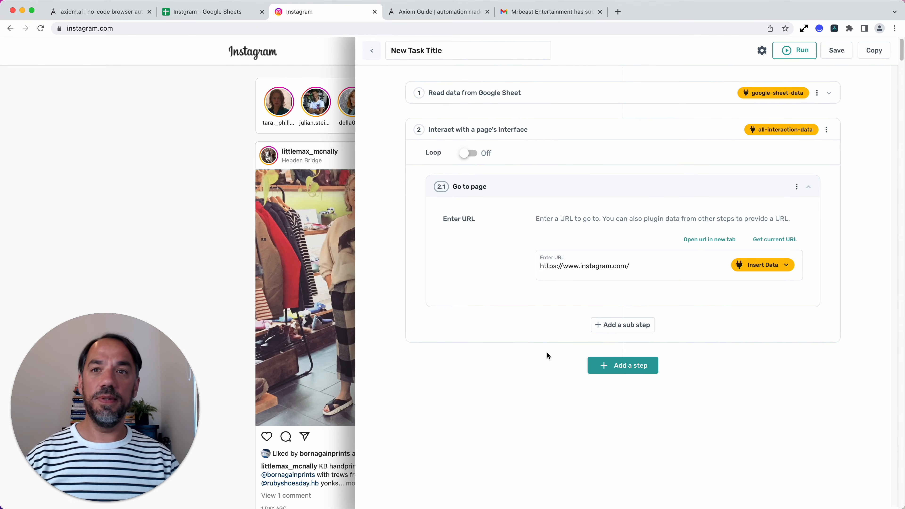
Step: Collapse the Go to page sub step and add a Click Element sub step after it
{"action": "left_click", "coordinate": [582, 197]}
{"action": "left_click", "coordinate": [581, 198]}
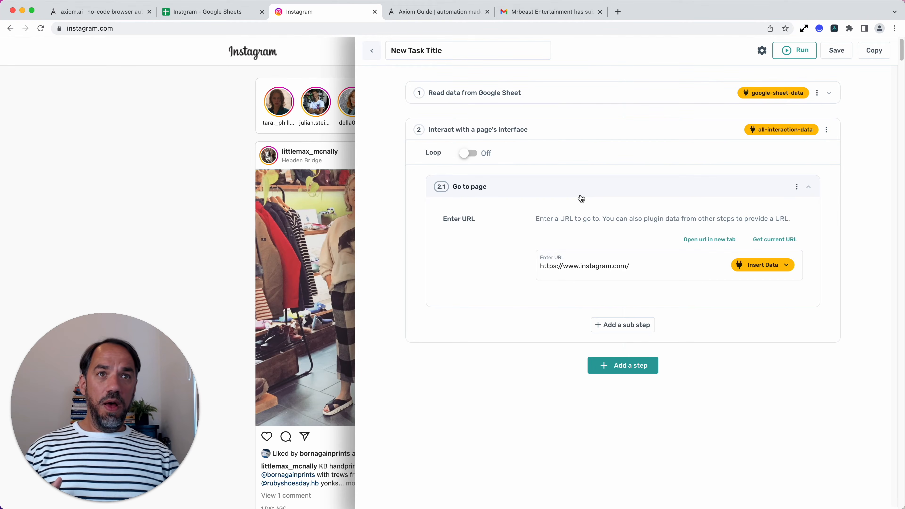
{"action": "left_click", "coordinate": [582, 199]}
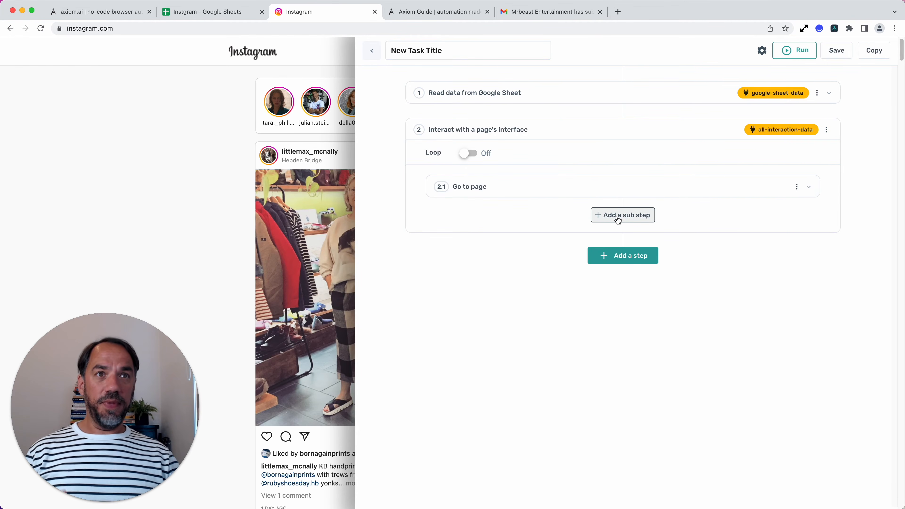
{"action": "left_click", "coordinate": [631, 216]}
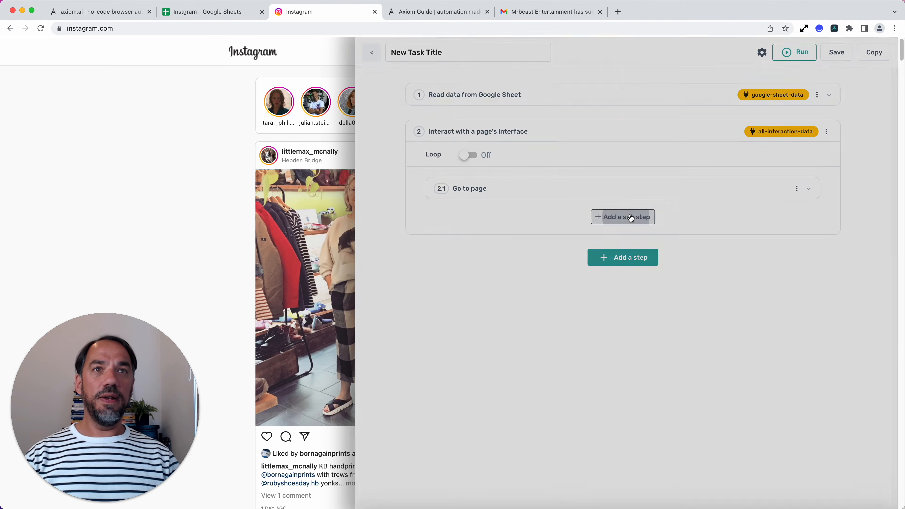
{"action": "left_click", "coordinate": [839, 32]}
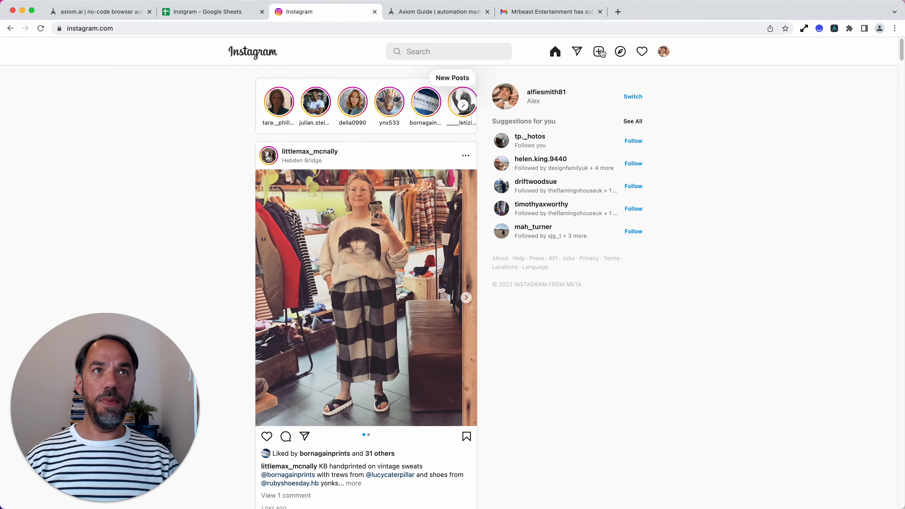
{"action": "left_click", "coordinate": [834, 28]}
{"action": "left_click", "coordinate": [551, 225]}
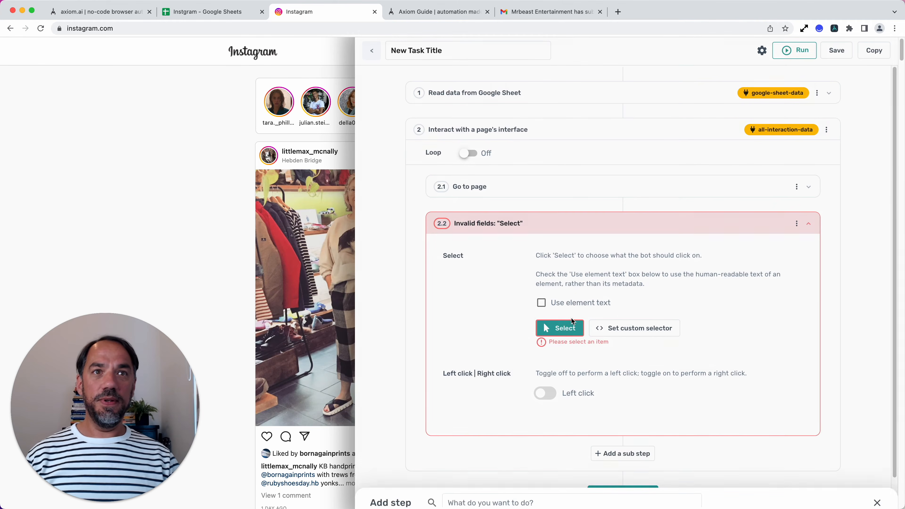
Step: Set Instagram's new post icon as the element to click, and have it clicked now to open the post dialog
{"action": "left_click", "coordinate": [563, 331]}
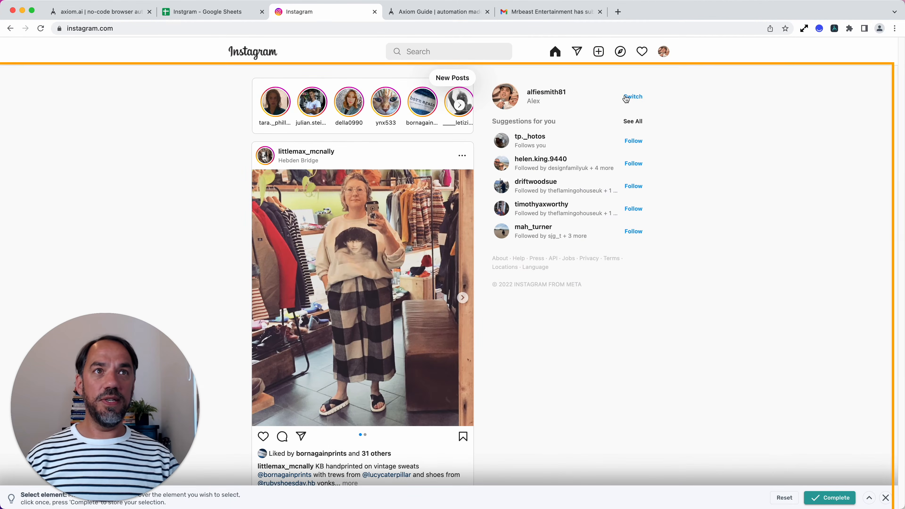
{"action": "left_click", "coordinate": [598, 56]}
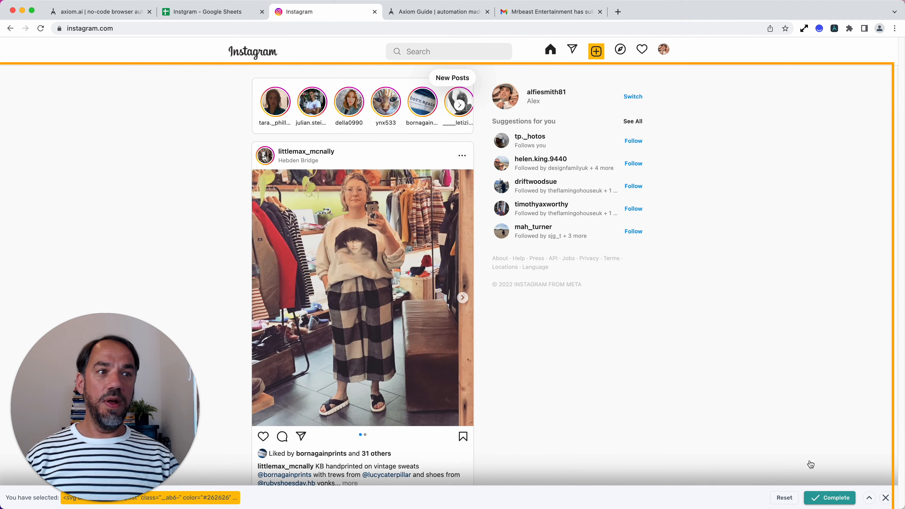
{"action": "left_click", "coordinate": [828, 498]}
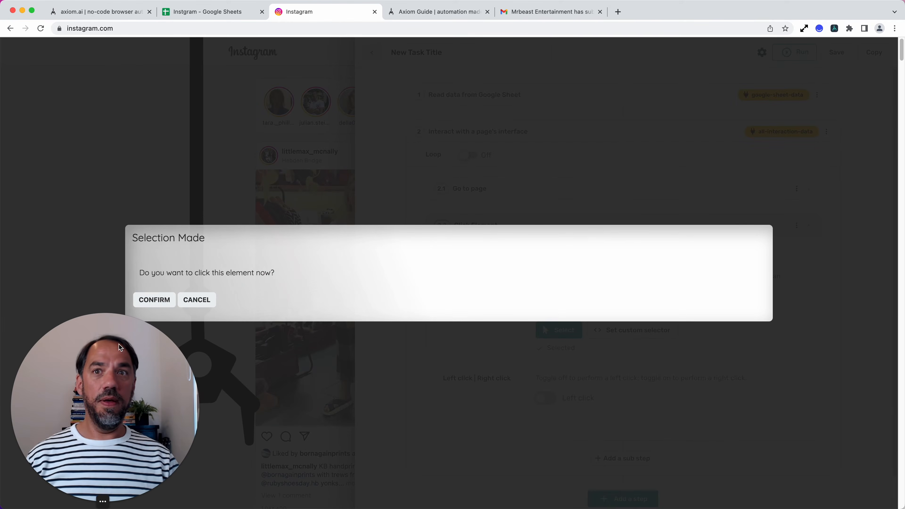
{"action": "left_click", "coordinate": [154, 299]}
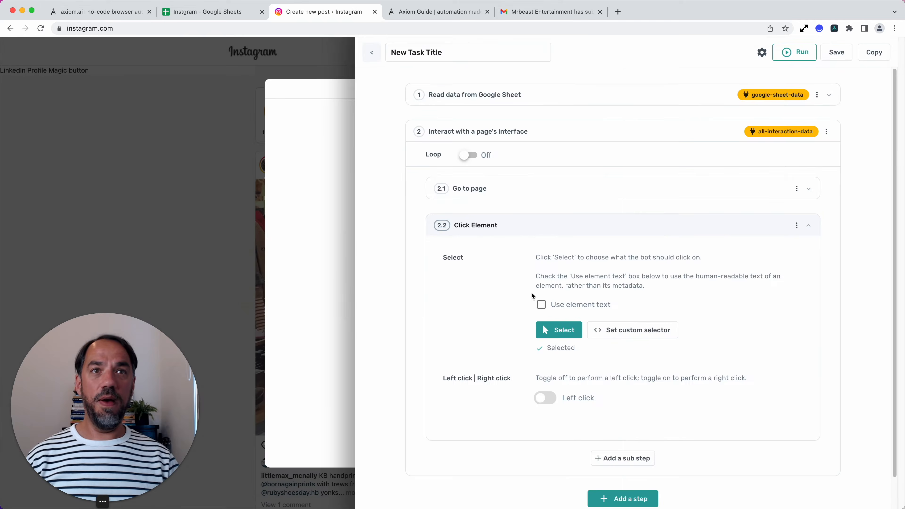
{"action": "left_click", "coordinate": [579, 224]}
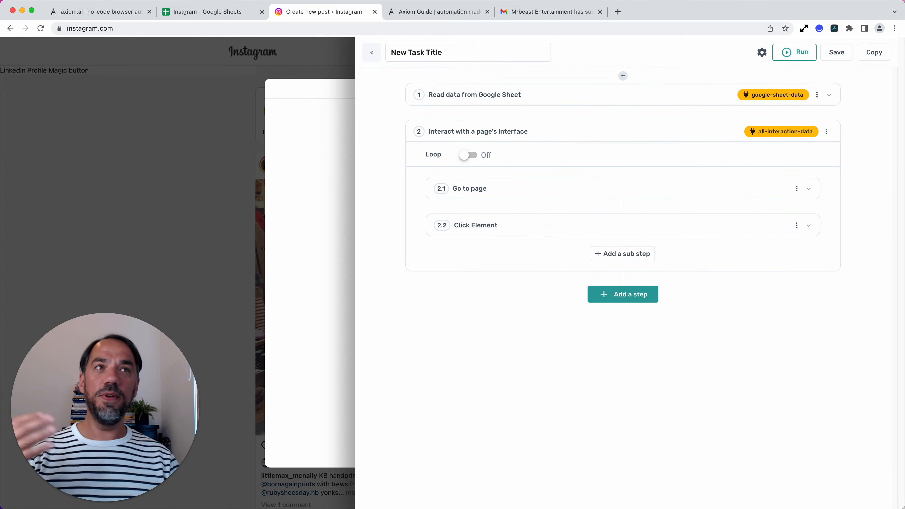
Step: Check Instagram's Create new post dialog, and search the sub steps for "file" to add an Upload a file sub step
{"action": "left_click", "coordinate": [834, 29]}
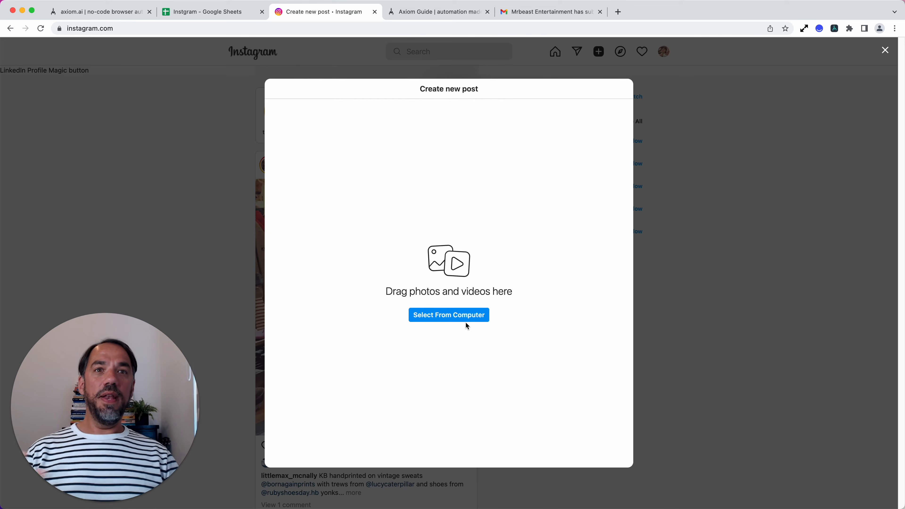
{"action": "left_click", "coordinate": [833, 26]}
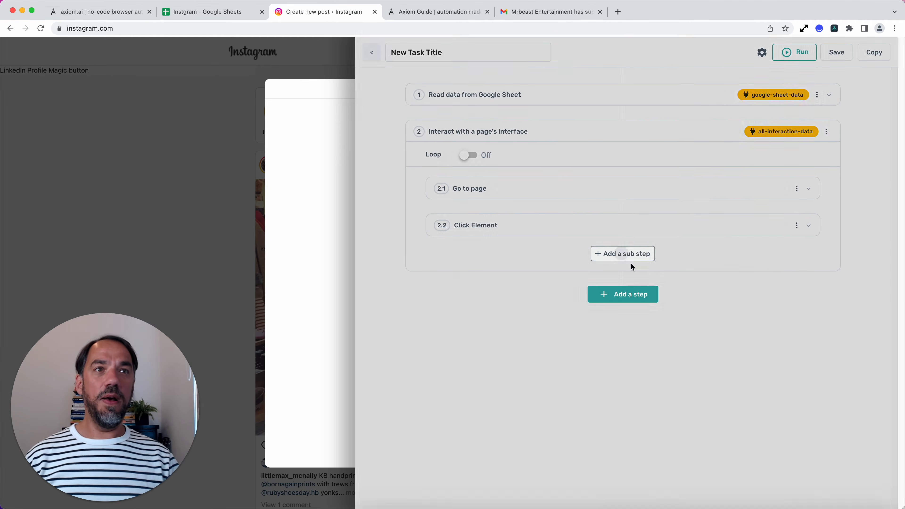
{"action": "left_click", "coordinate": [626, 253]}
{"action": "left_click", "coordinate": [548, 103]}
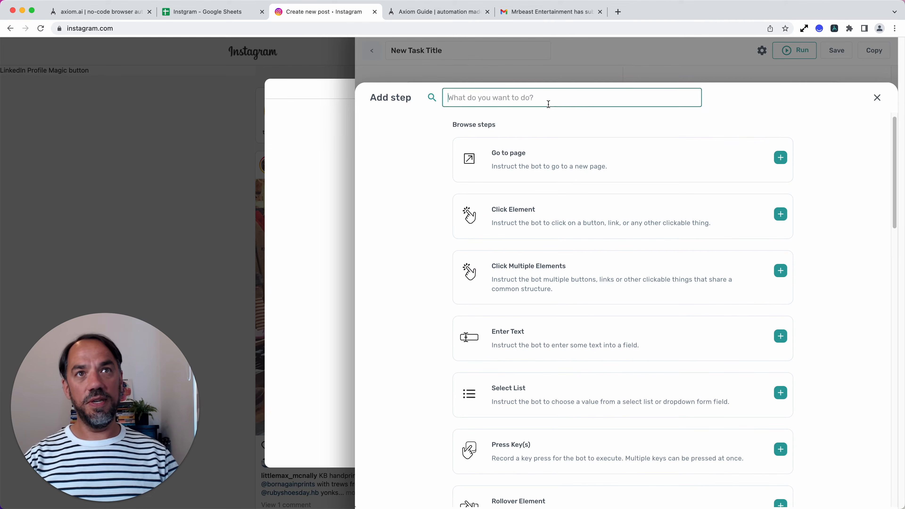
{"action": "type", "text": "file"}
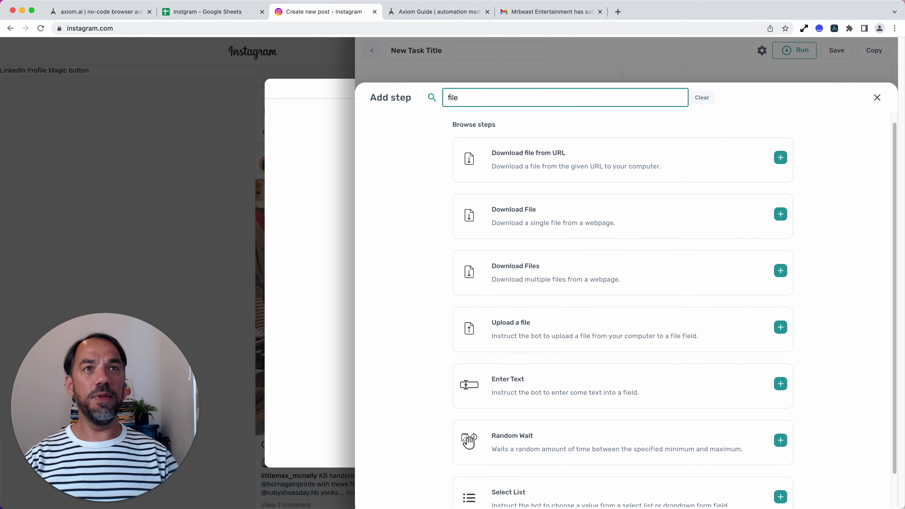
{"action": "left_click", "coordinate": [566, 330]}
Step: Use Column B of google-sheet-data, the image paths, as the file path of the upload sub step
{"action": "scroll", "coordinate": [525, 417], "scroll_direction": "down", "scroll_amount": 2}
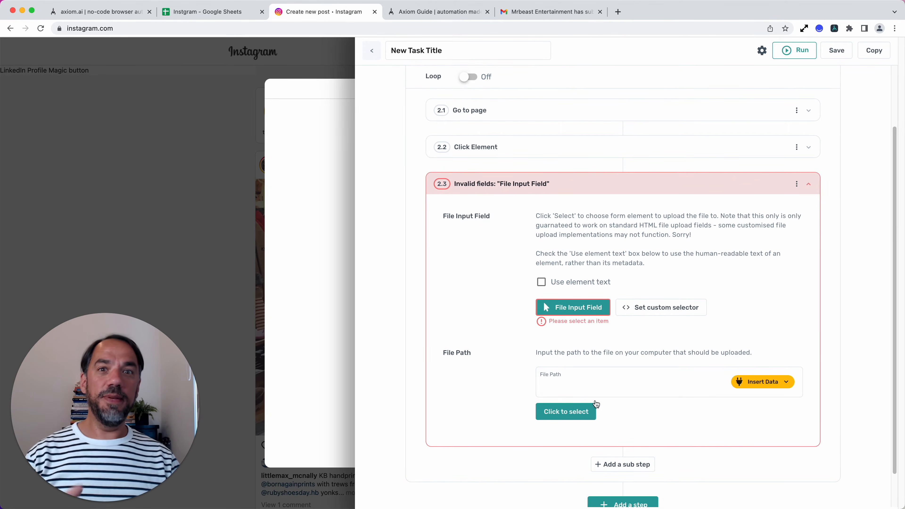
{"action": "scroll", "coordinate": [694, 375], "scroll_direction": "up", "scroll_amount": 2}
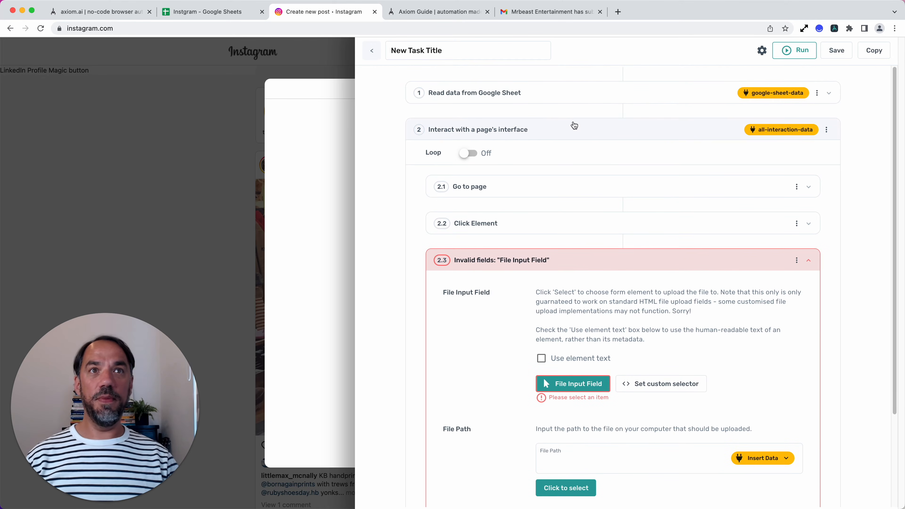
{"action": "scroll", "coordinate": [728, 451], "scroll_direction": "down", "scroll_amount": 1}
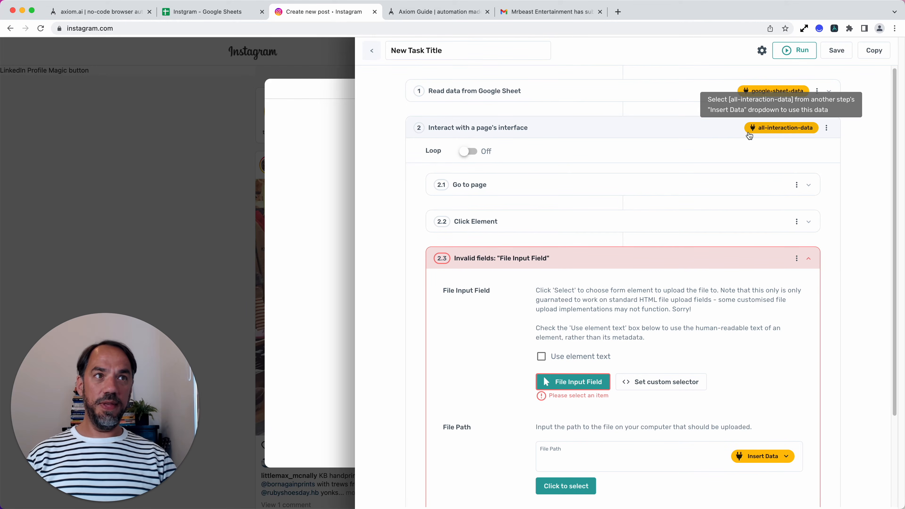
{"action": "scroll", "coordinate": [748, 460], "scroll_direction": "down", "scroll_amount": 3}
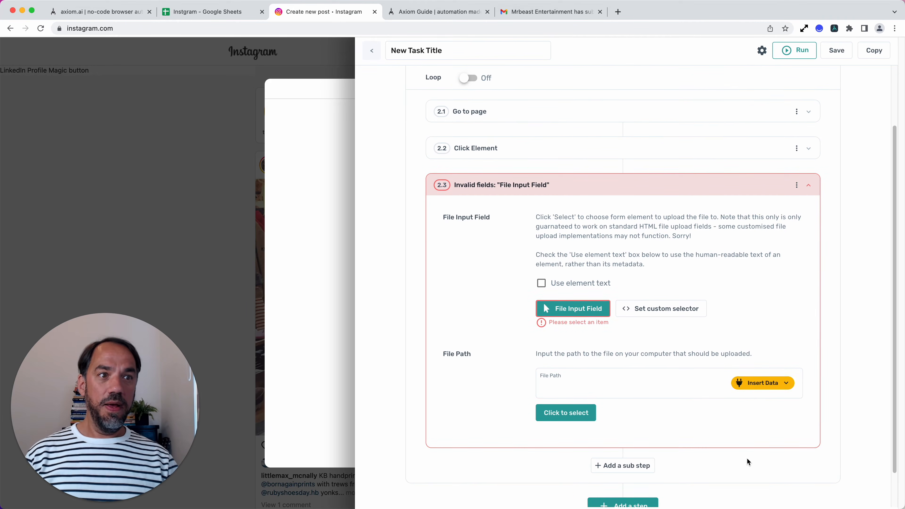
{"action": "left_click", "coordinate": [751, 390]}
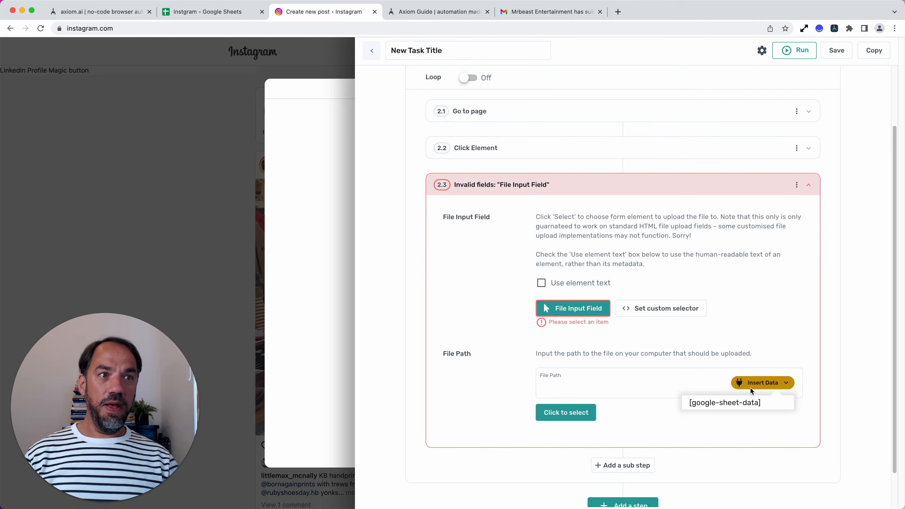
{"action": "left_click", "coordinate": [746, 403]}
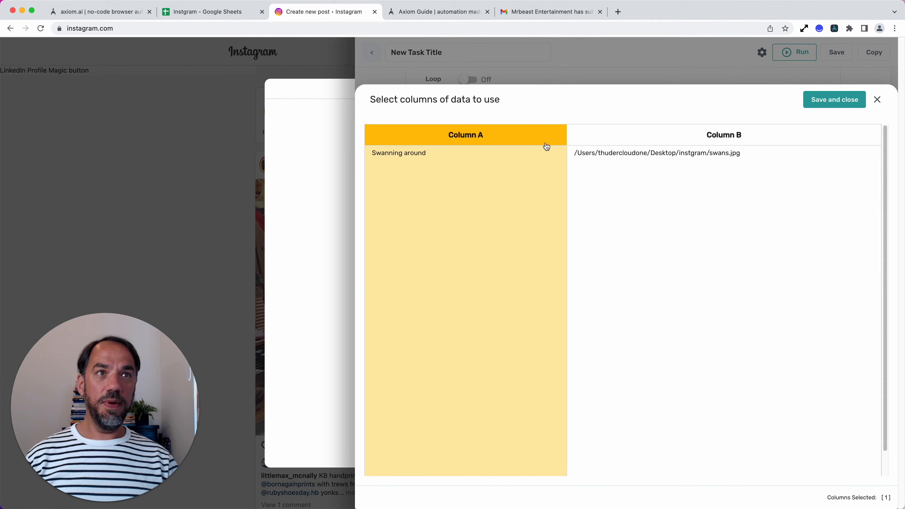
{"action": "left_click", "coordinate": [604, 144]}
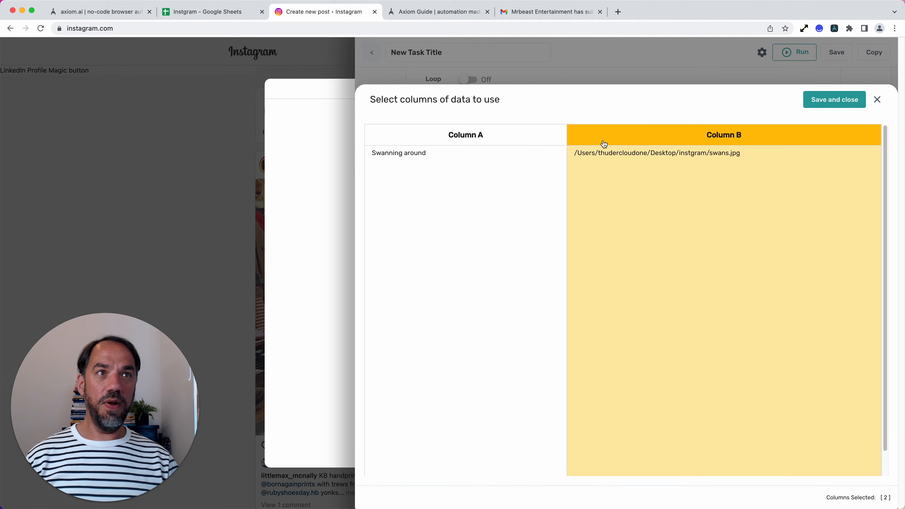
{"action": "left_click", "coordinate": [827, 107]}
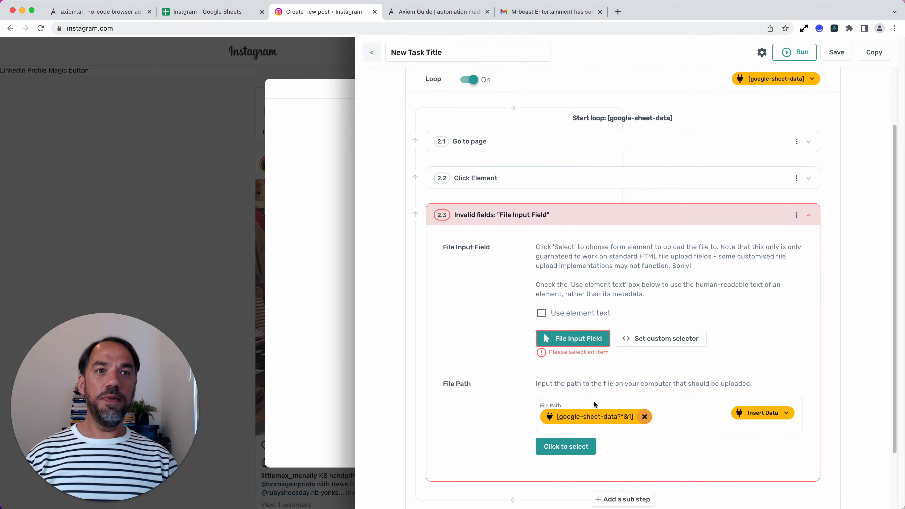
Step: Set Instagram's Select From Computer button as the file input field of the Upload a file sub step, and collapse that sub step
{"action": "scroll", "coordinate": [593, 403], "scroll_direction": "down", "scroll_amount": 2}
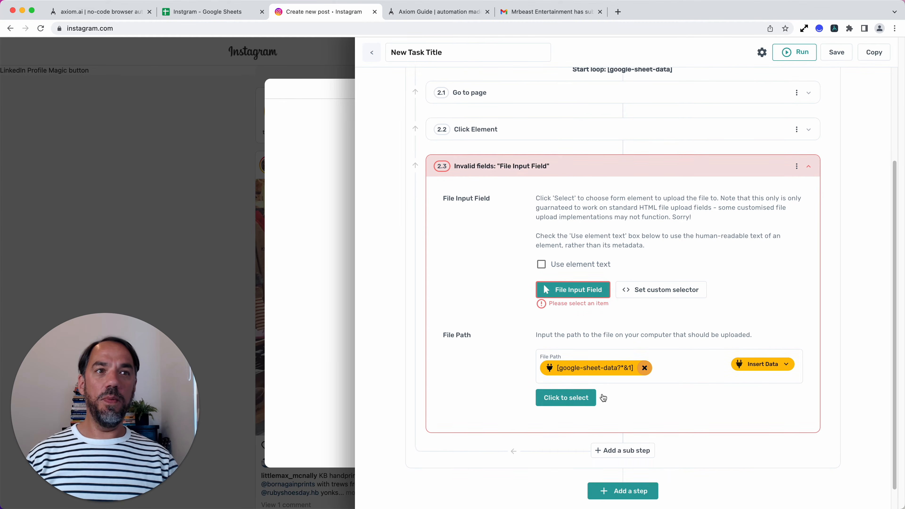
{"action": "left_click", "coordinate": [588, 295]}
{"action": "left_click", "coordinate": [449, 315]}
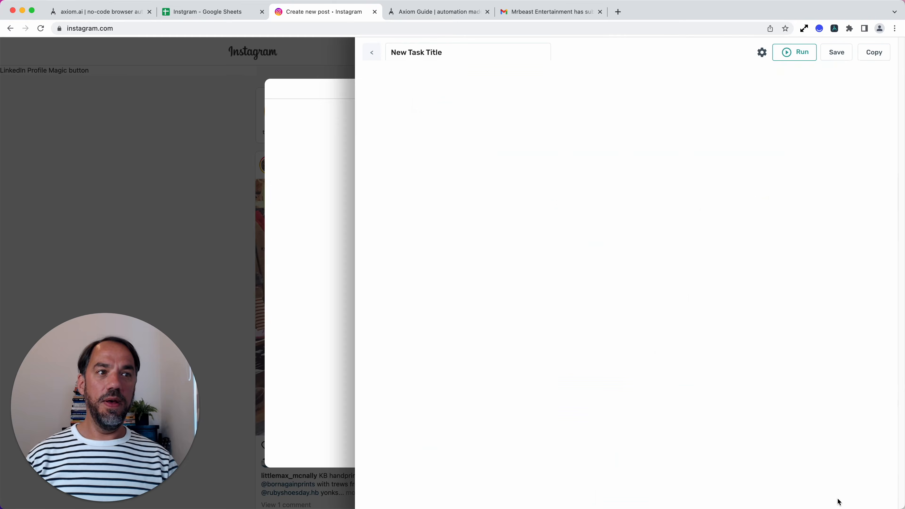
{"action": "left_click", "coordinate": [834, 498]}
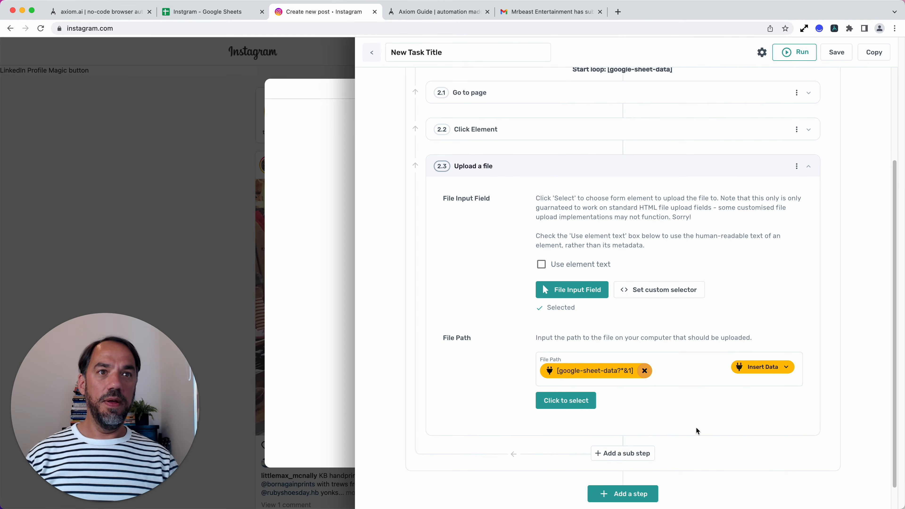
{"action": "left_click", "coordinate": [655, 179]}
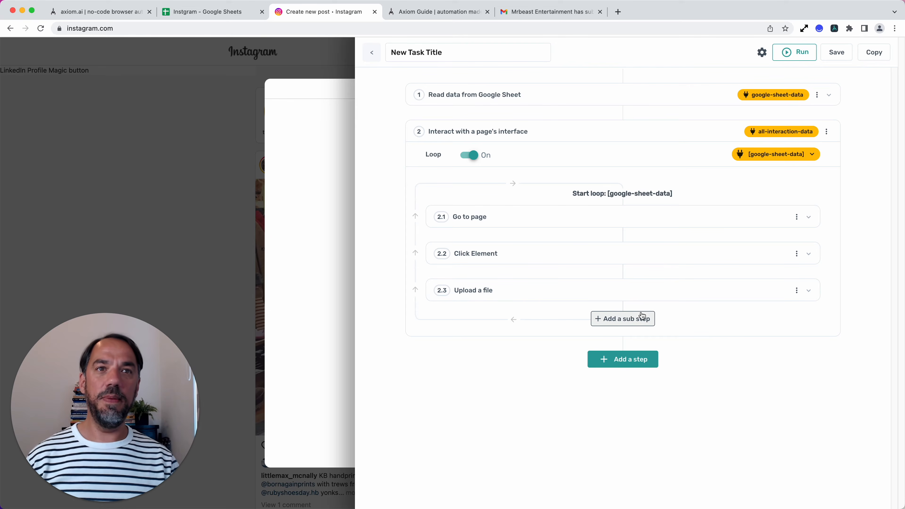
Step: Upload braveheart.jpg from the instgram folder manually in Instagram's Create new post dialog to reach the Crop stage
{"action": "left_click", "coordinate": [835, 28]}
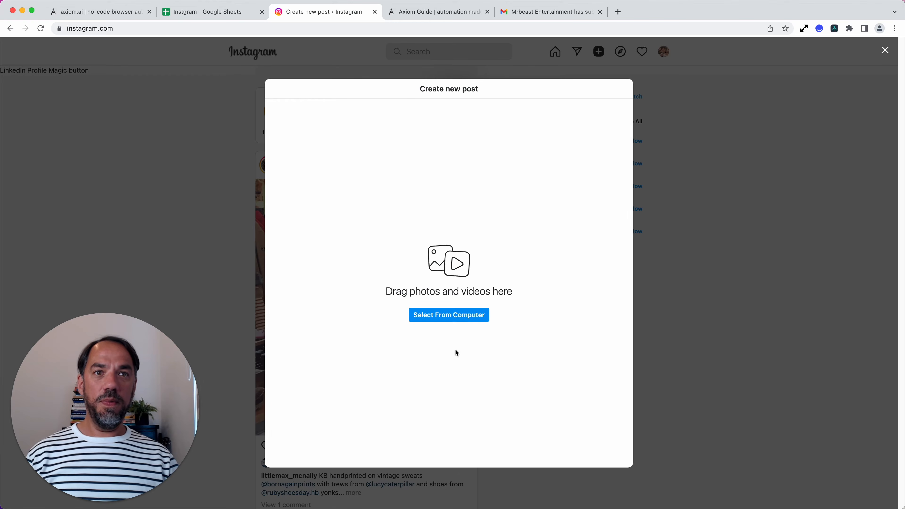
{"action": "left_click", "coordinate": [462, 319]}
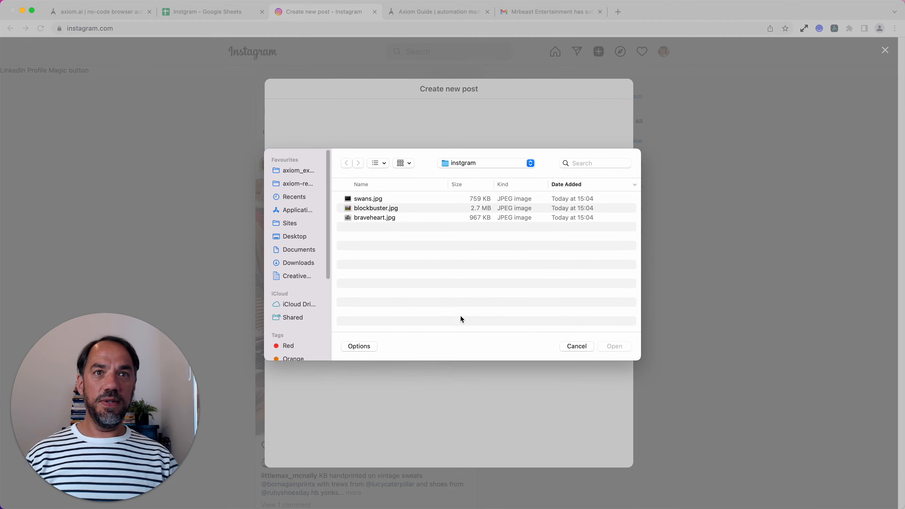
{"action": "left_click", "coordinate": [392, 217]}
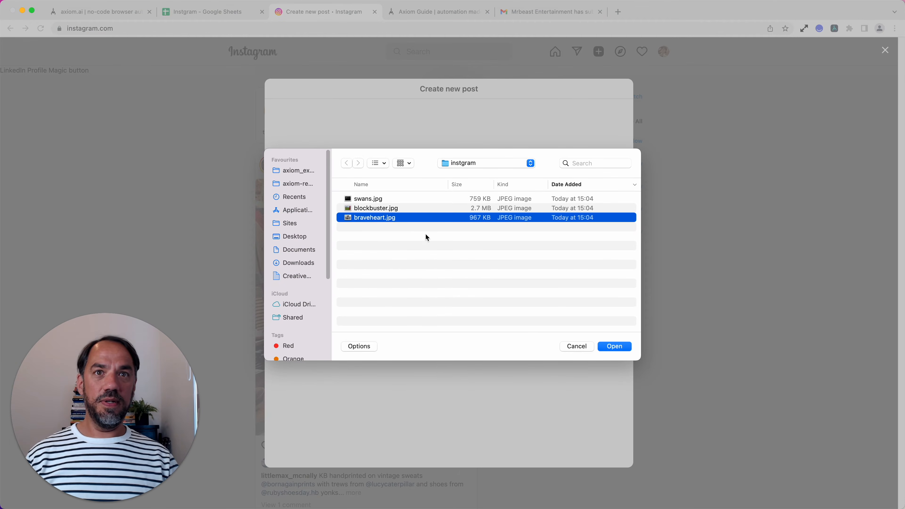
{"action": "left_click", "coordinate": [615, 345]}
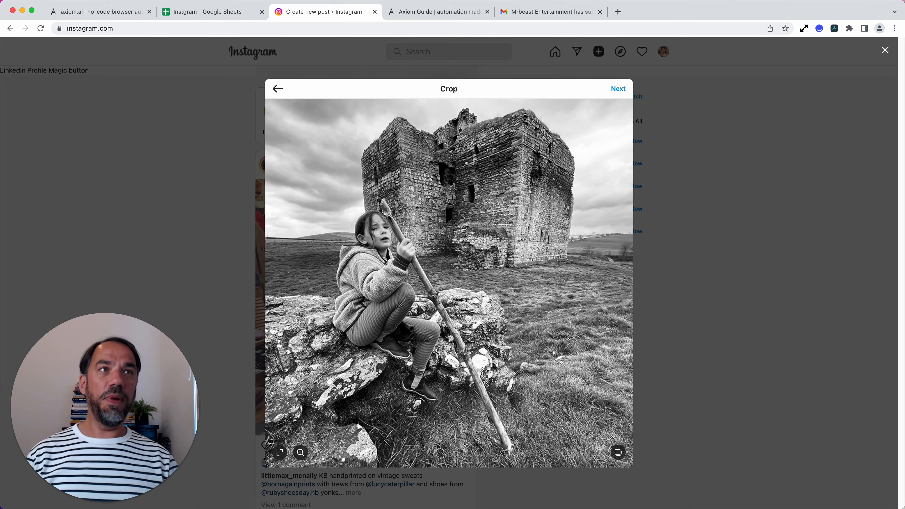
Step: Add a Click Element sub step targeting Next in Instagram's Crop dialog, and have it clicked now
{"action": "left_click", "coordinate": [835, 28]}
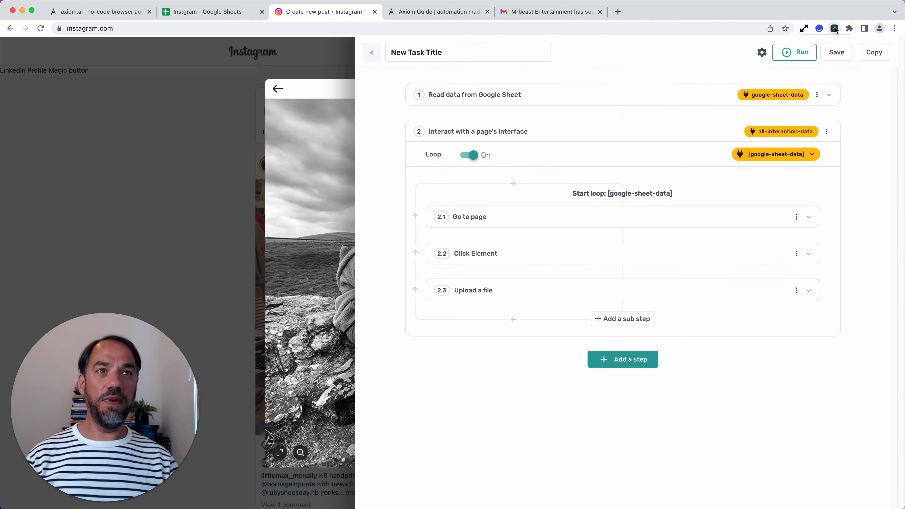
{"action": "left_click", "coordinate": [620, 319]}
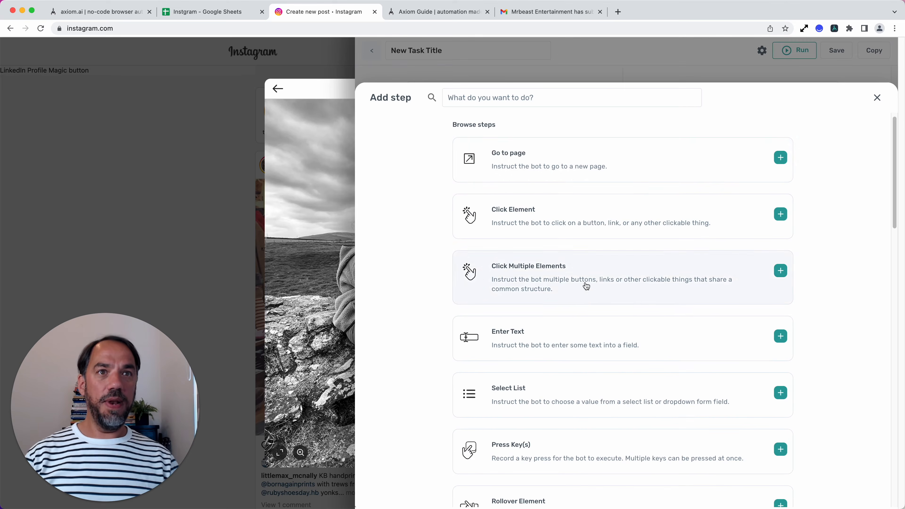
{"action": "left_click", "coordinate": [562, 207]}
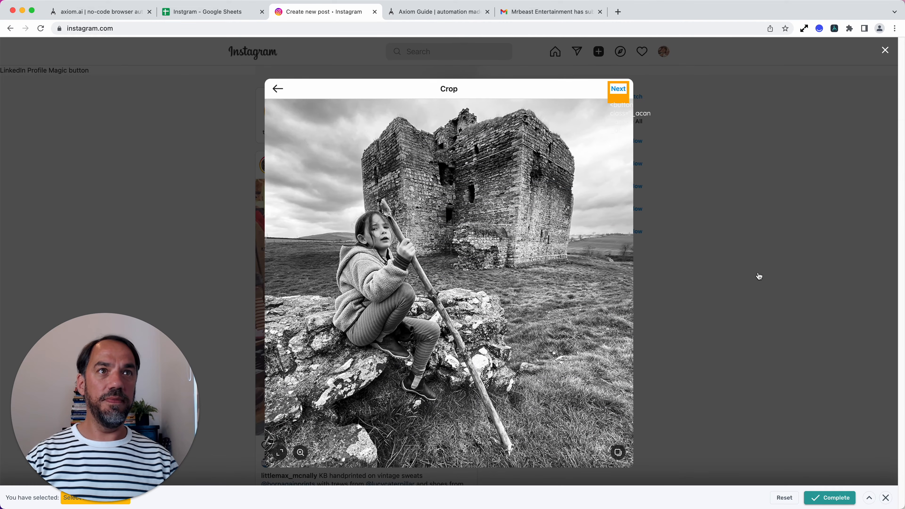
{"action": "left_click", "coordinate": [612, 90]}
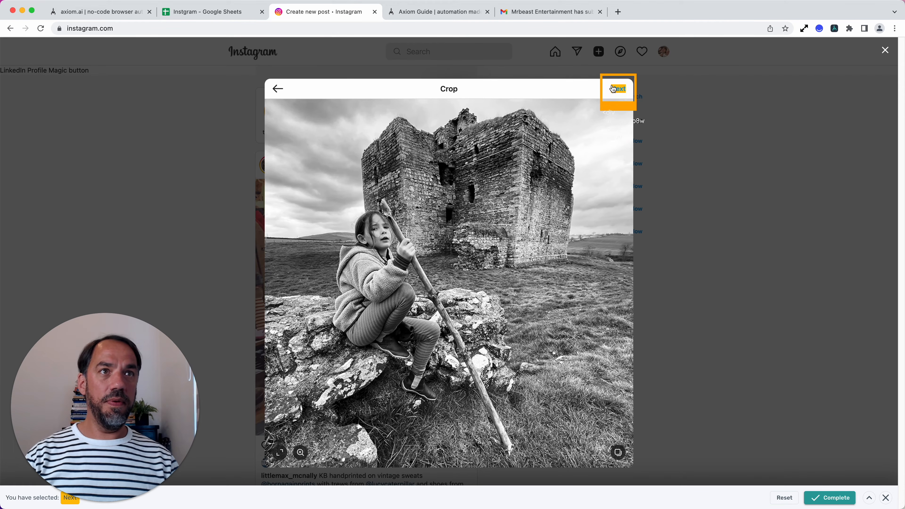
{"action": "left_click", "coordinate": [839, 502]}
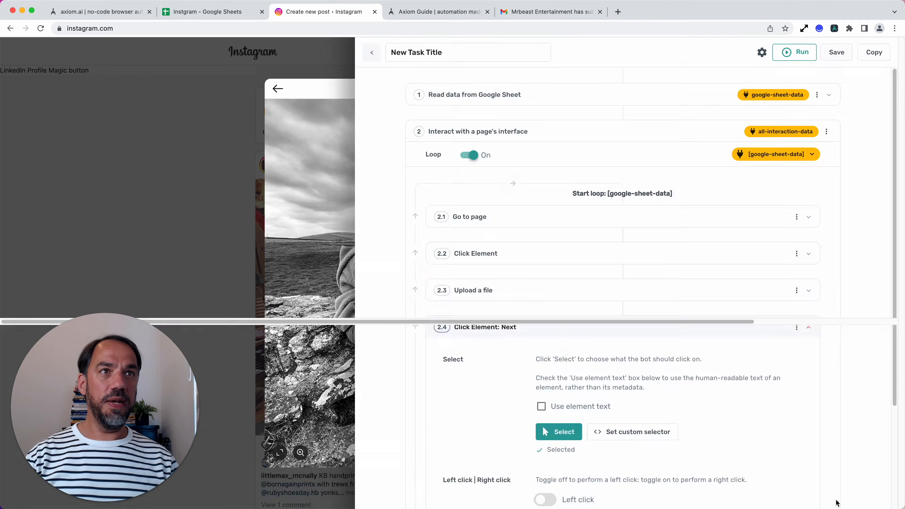
{"action": "left_click", "coordinate": [153, 300]}
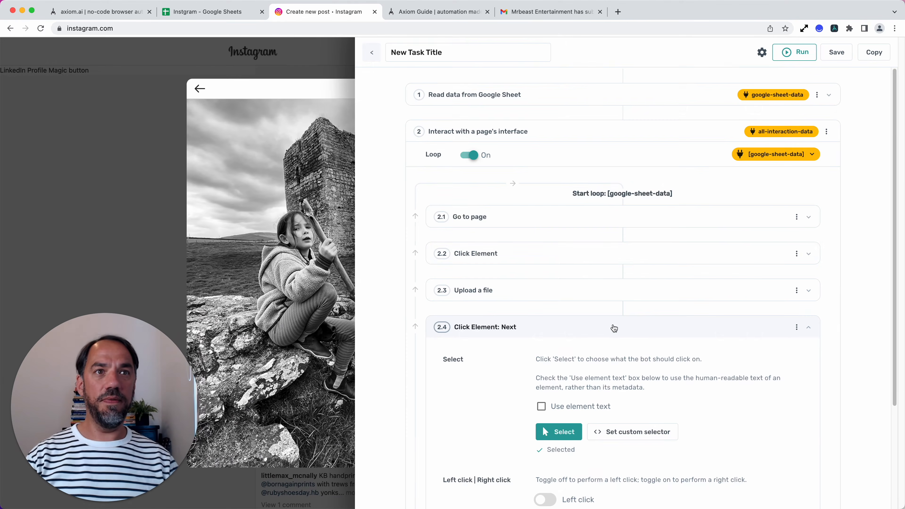
Step: Check Instagram's Edit dialog, collapse the Crop stage's Next sub step, and add another Click Element sub step after it
{"action": "left_click", "coordinate": [834, 29]}
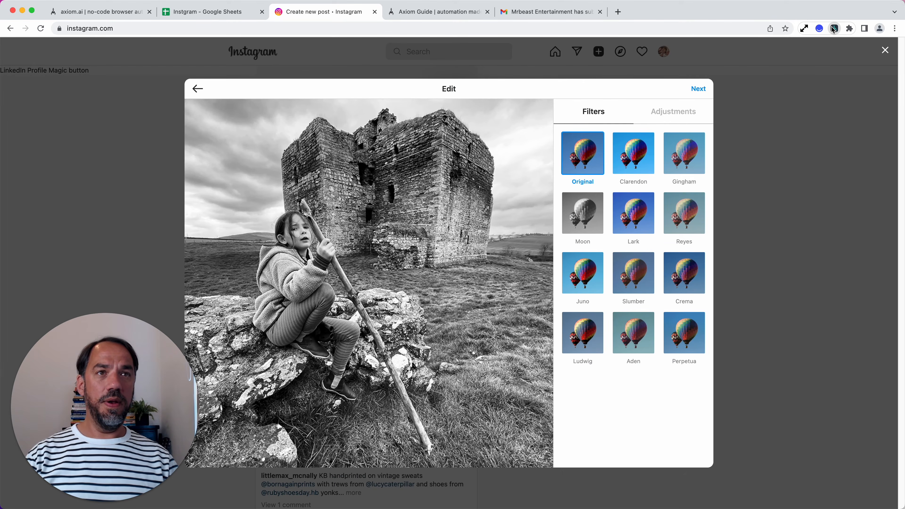
{"action": "left_click", "coordinate": [834, 29]}
{"action": "left_click", "coordinate": [634, 325]}
{"action": "left_click", "coordinate": [621, 355]}
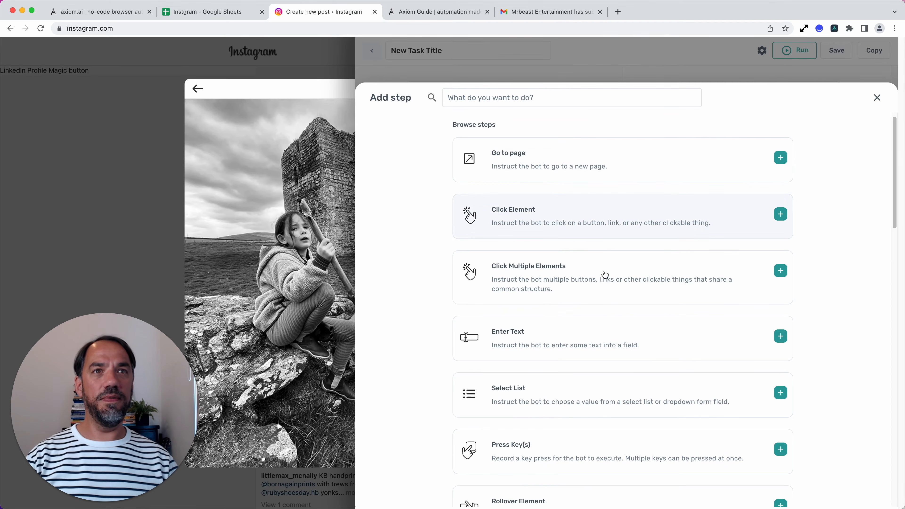
{"action": "left_click", "coordinate": [605, 275]}
Step: Set the Original filter thumbnail in Instagram's Edit dialog as the element to click, and collapse the sub step
{"action": "left_click", "coordinate": [556, 467]}
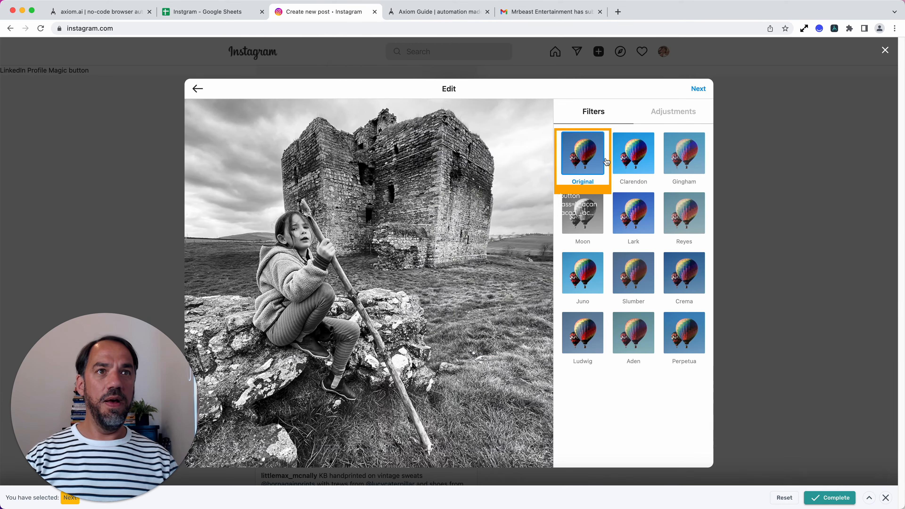
{"action": "left_click", "coordinate": [606, 164]}
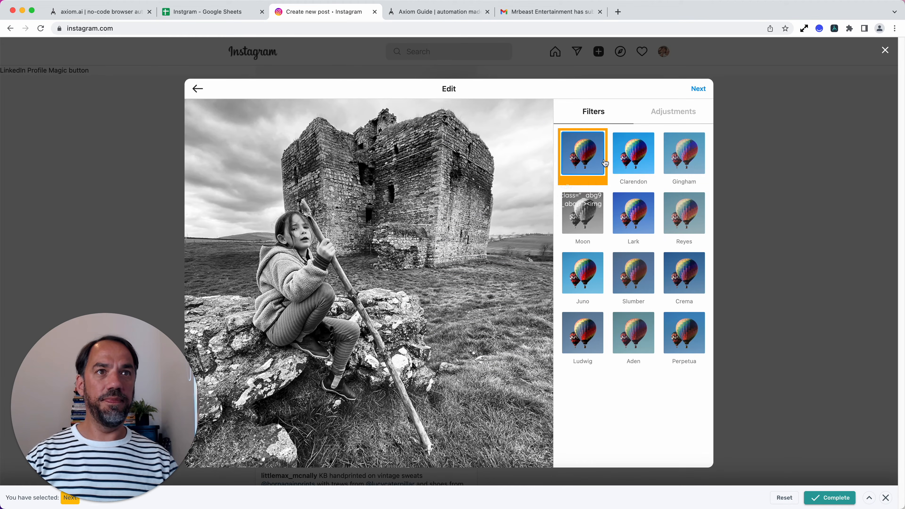
{"action": "left_click", "coordinate": [845, 503]}
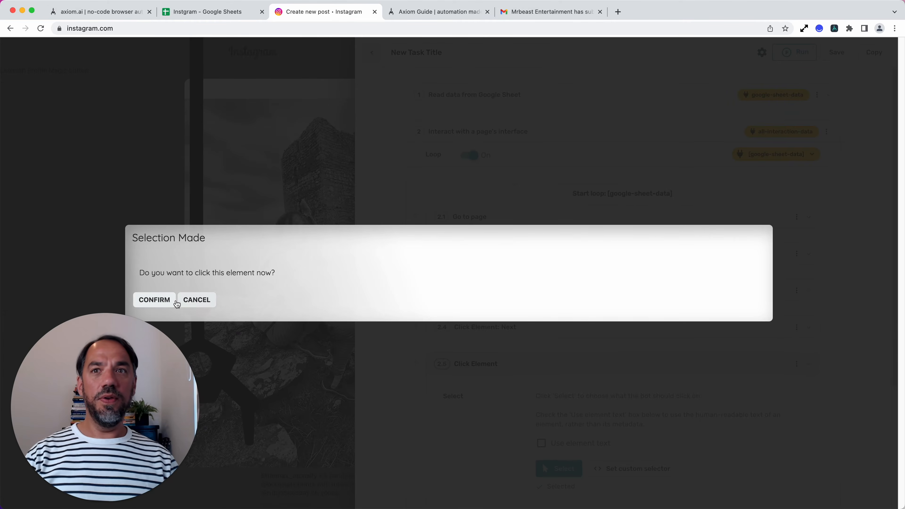
{"action": "left_click", "coordinate": [174, 301]}
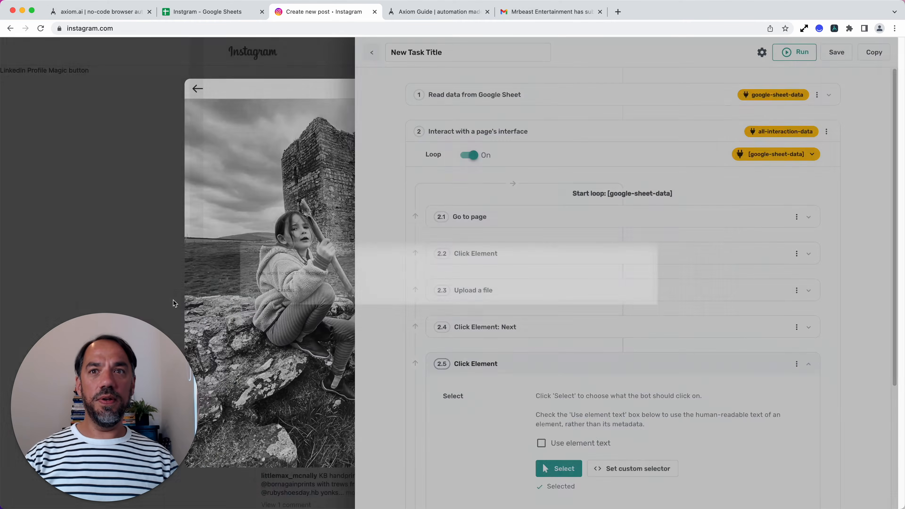
{"action": "scroll", "coordinate": [526, 392], "scroll_direction": "down", "scroll_amount": 5}
{"action": "scroll", "coordinate": [601, 401], "scroll_direction": "up", "scroll_amount": 2}
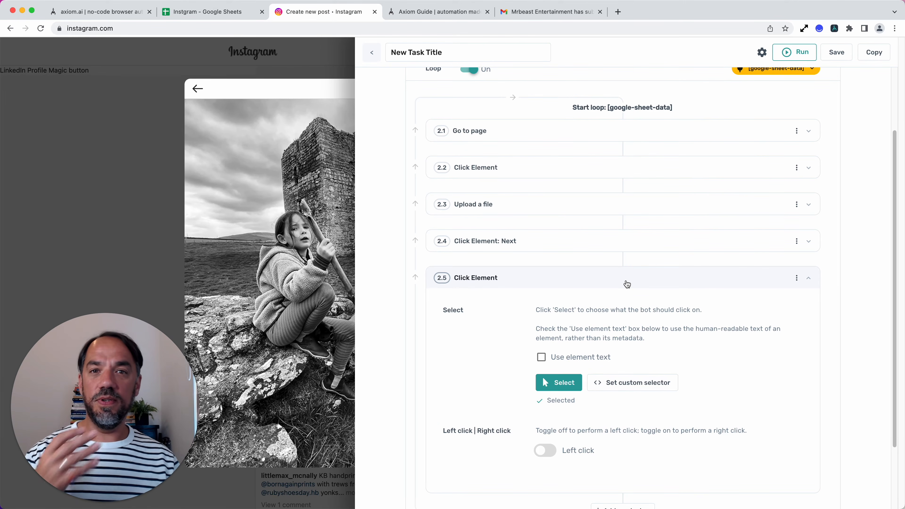
{"action": "left_click", "coordinate": [600, 282]}
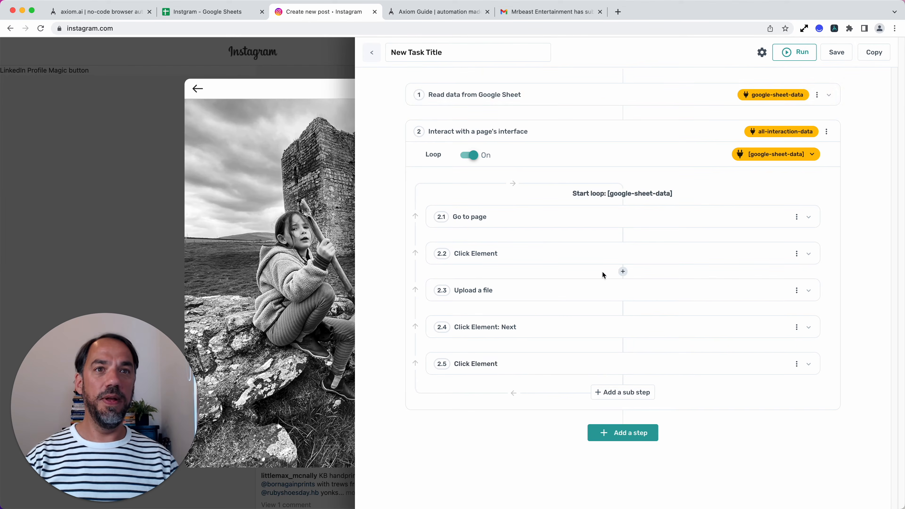
Step: Look at the Next option in Instagram's Edit dialog, and add a Click Element sub step after the filter one
{"action": "left_click", "coordinate": [834, 29]}
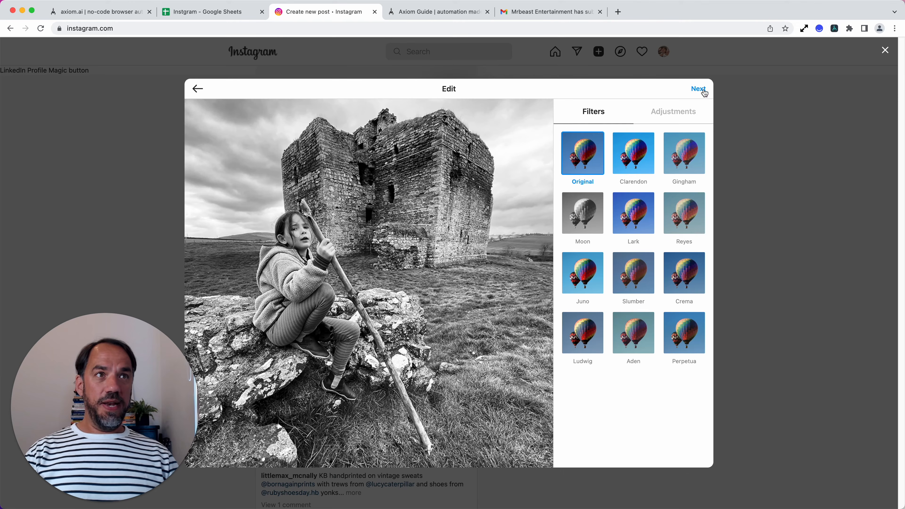
{"action": "left_click", "coordinate": [834, 29]}
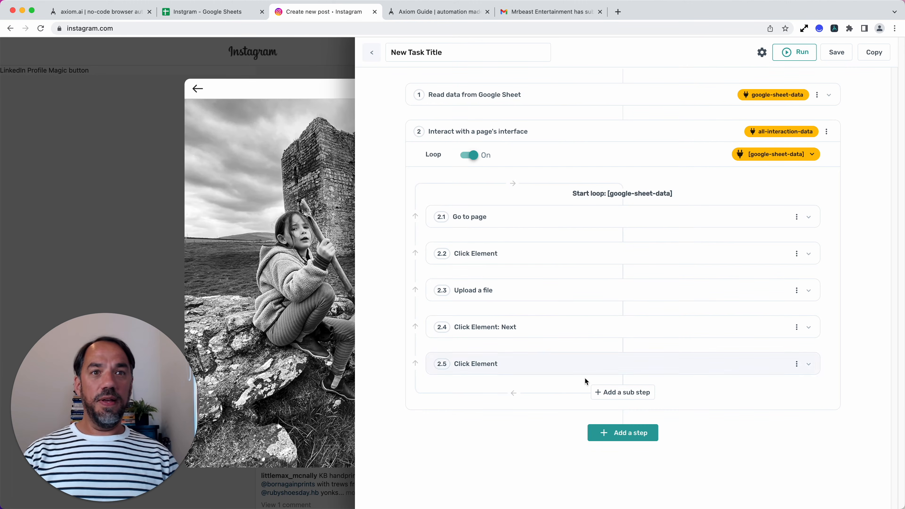
{"action": "left_click", "coordinate": [603, 391]}
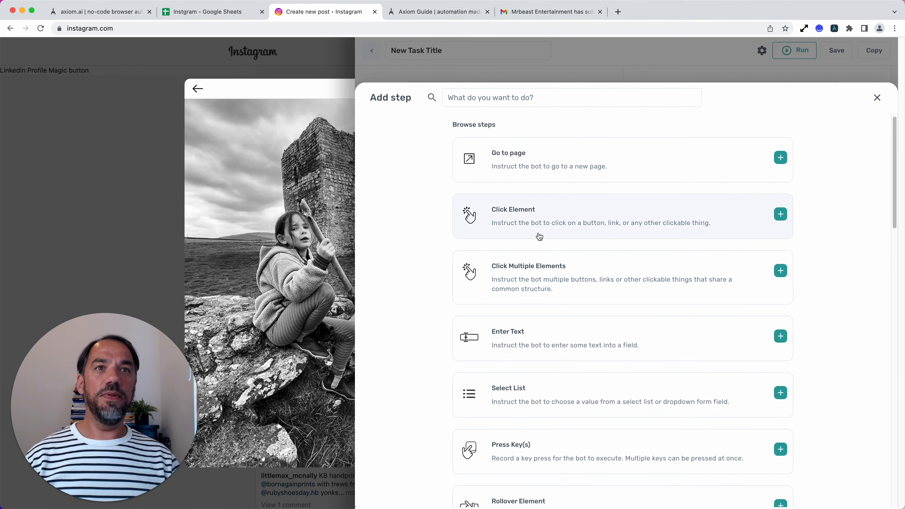
{"action": "left_click", "coordinate": [550, 239]}
{"action": "scroll", "coordinate": [577, 444], "scroll_direction": "down", "scroll_amount": 5}
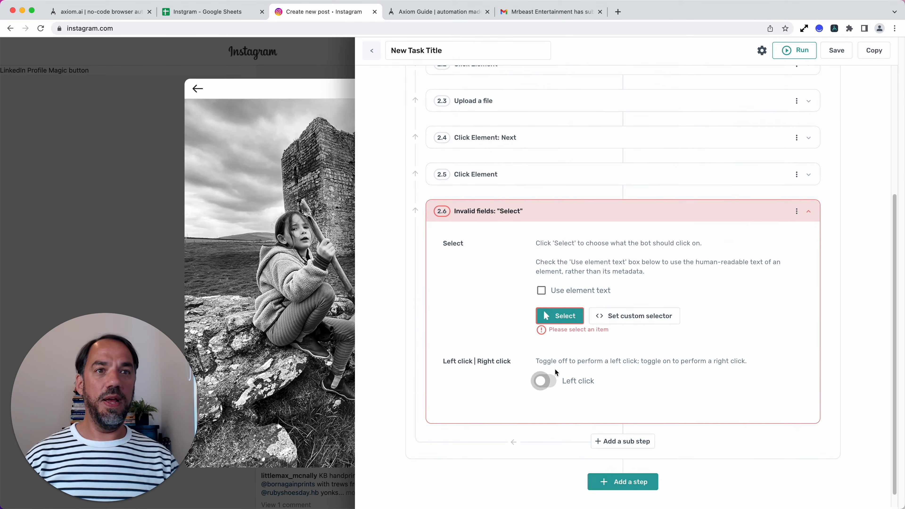
Step: Set Next in Instagram's Edit dialog as the element to click, have it clicked now, and collapse the sub step
{"action": "left_click", "coordinate": [563, 318]}
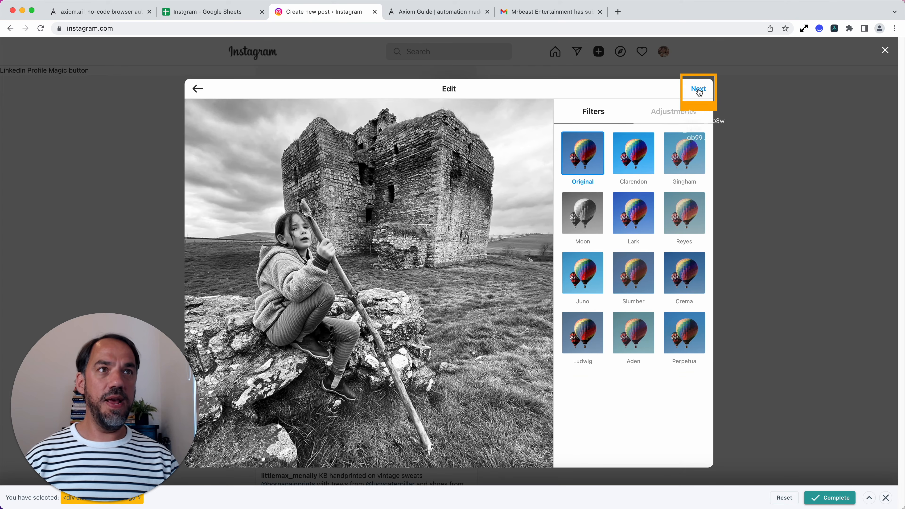
{"action": "left_click", "coordinate": [848, 499]}
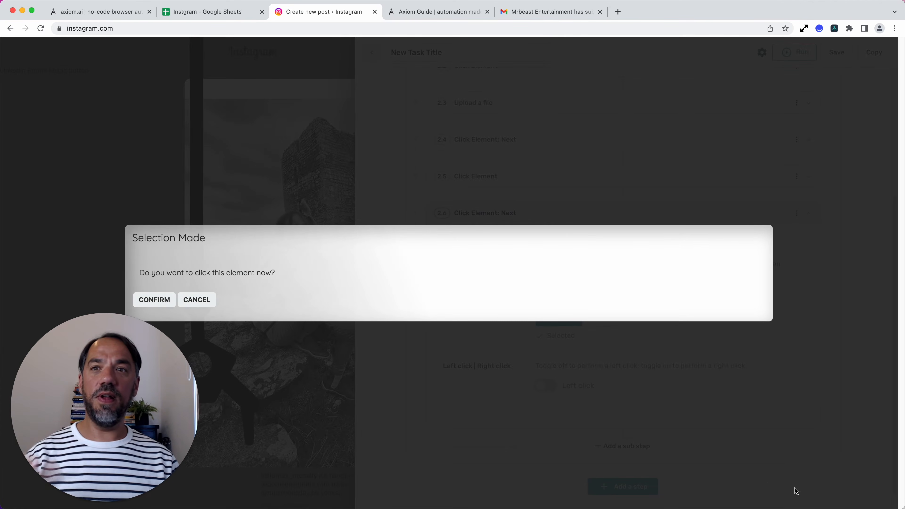
{"action": "left_click", "coordinate": [151, 304]}
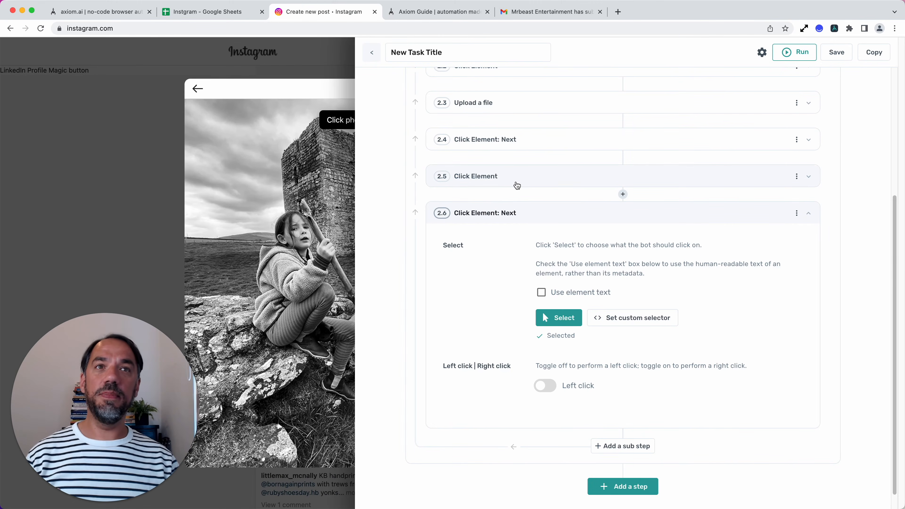
{"action": "left_click", "coordinate": [578, 225]}
Step: Look at Instagram's Create new post dialog with its caption field, and add an Enter Text sub step after the second Next sub step
{"action": "left_click", "coordinate": [824, 53]}
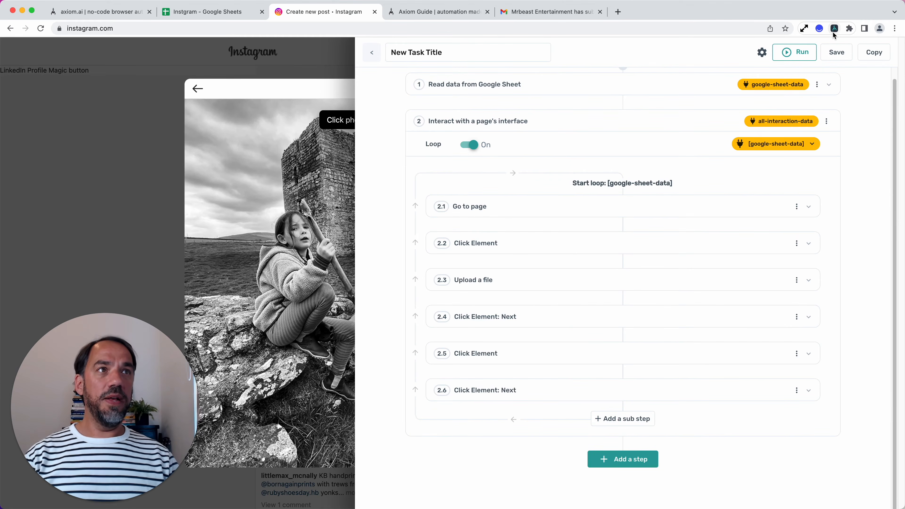
{"action": "left_click", "coordinate": [834, 29]}
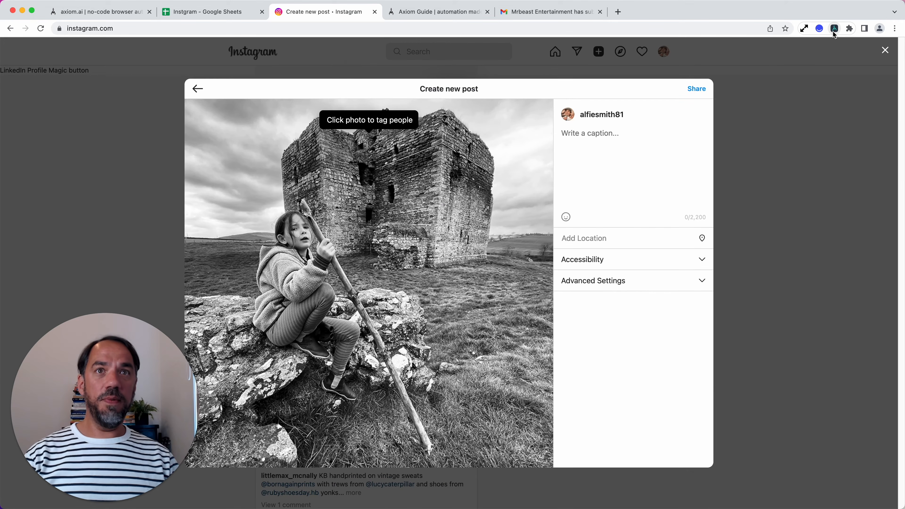
{"action": "left_click", "coordinate": [834, 29]}
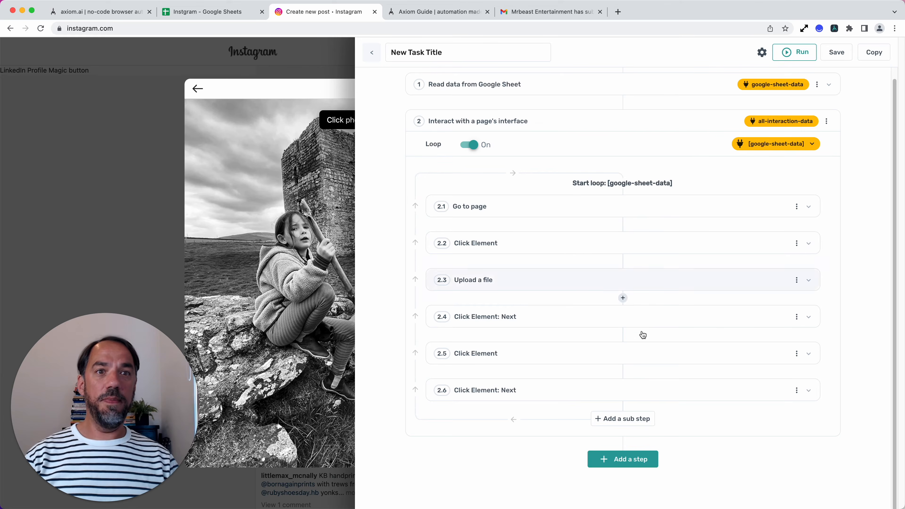
{"action": "left_click", "coordinate": [637, 418]}
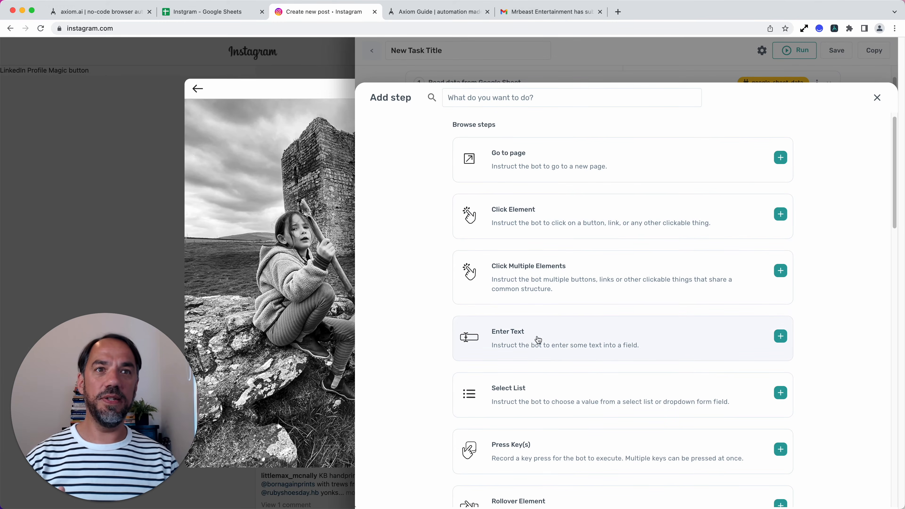
{"action": "left_click", "coordinate": [539, 348]}
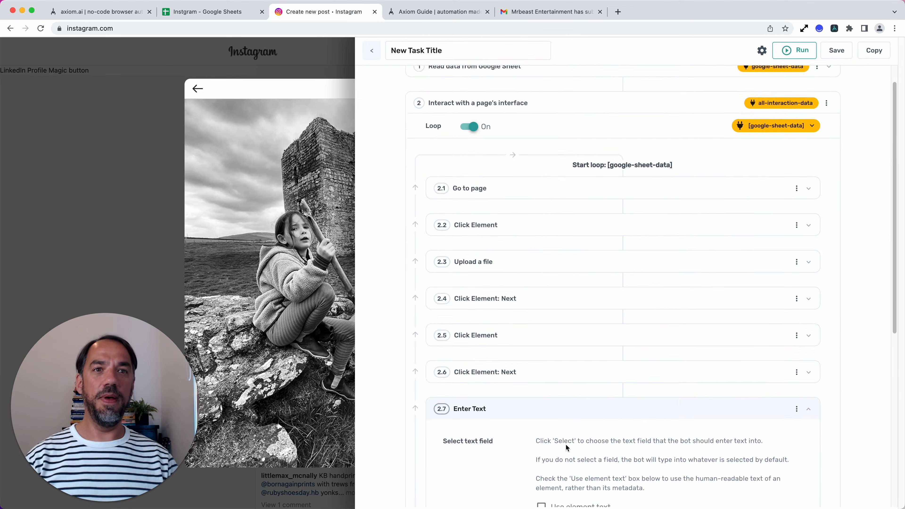
Step: Set Instagram's "Write a caption..." box as the text field for the Enter Text sub step
{"action": "left_click", "coordinate": [571, 306]}
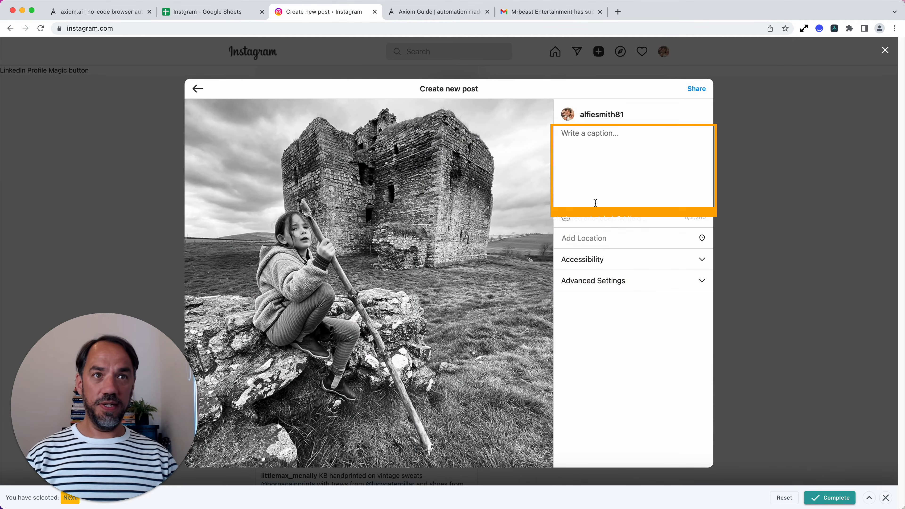
{"action": "left_click", "coordinate": [627, 153]}
{"action": "left_click", "coordinate": [828, 498]}
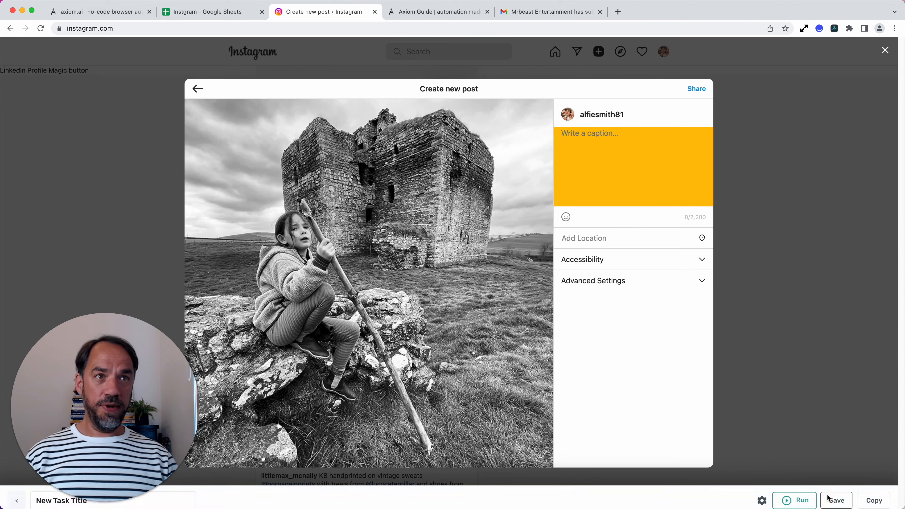
{"action": "left_click", "coordinate": [577, 411]}
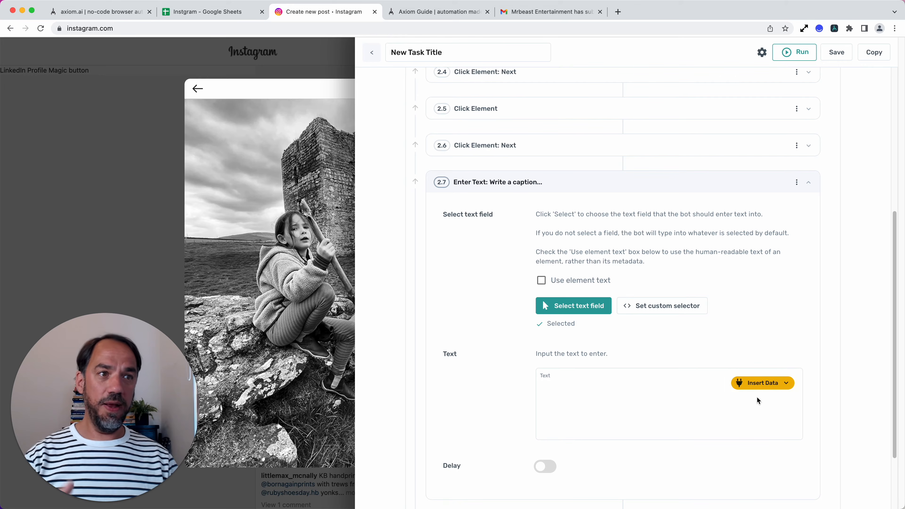
Step: Insert Column A of google-sheet-data as the caption text, and collapse the Enter Text sub step
{"action": "left_click", "coordinate": [772, 387]}
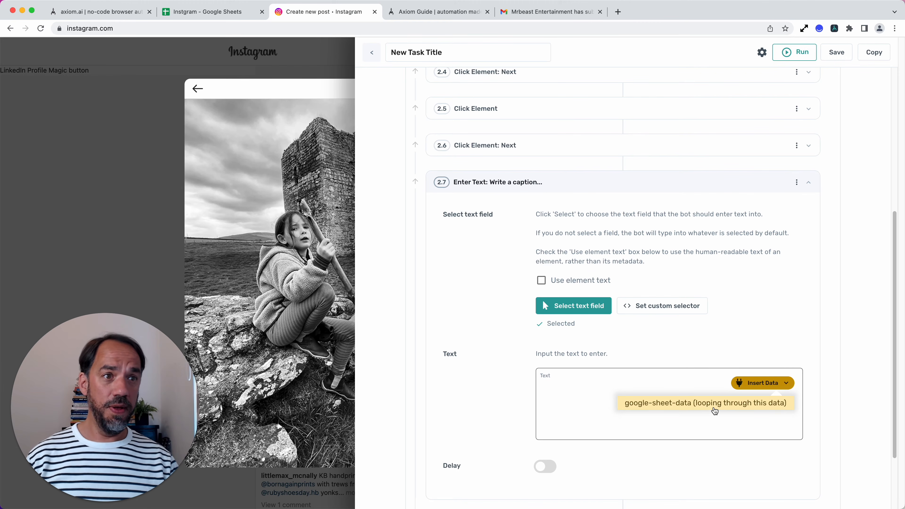
{"action": "left_click", "coordinate": [701, 369]}
{"action": "scroll", "coordinate": [701, 371], "scroll_direction": "up", "scroll_amount": 2}
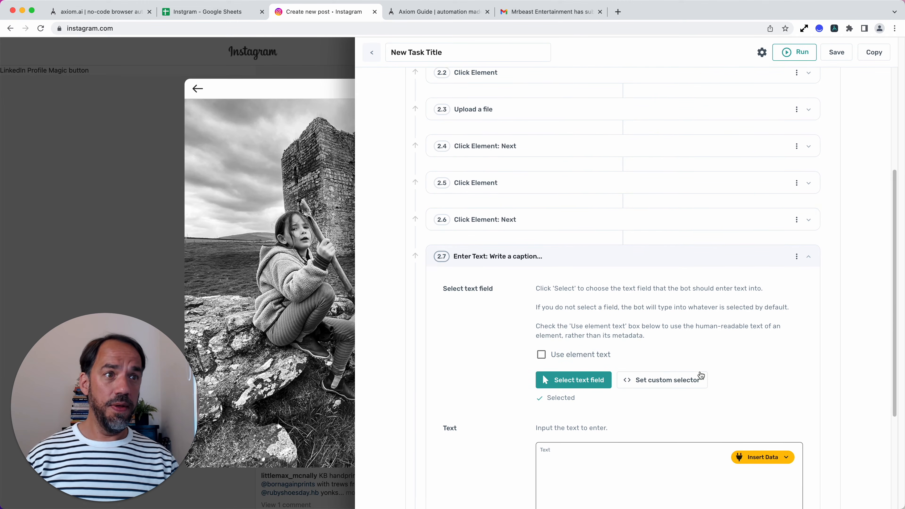
{"action": "scroll", "coordinate": [701, 374], "scroll_direction": "up", "scroll_amount": 5}
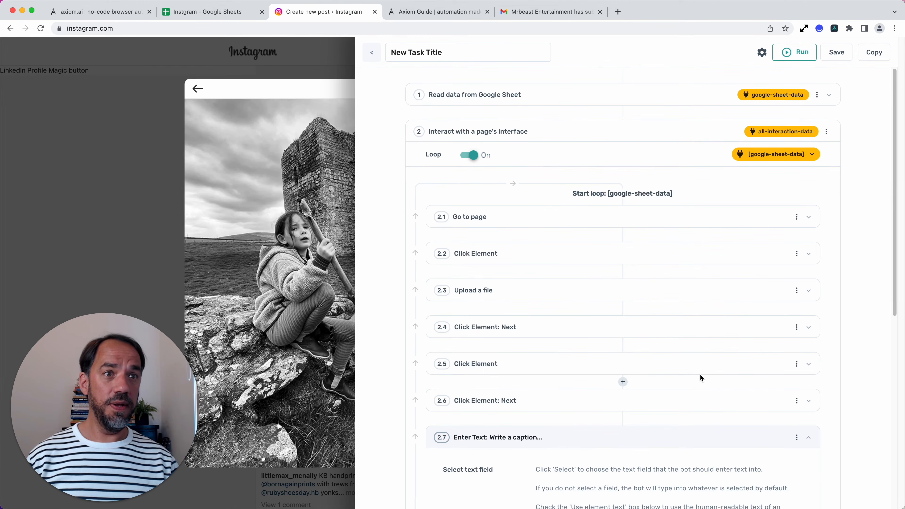
{"action": "scroll", "coordinate": [701, 378], "scroll_direction": "down", "scroll_amount": 8}
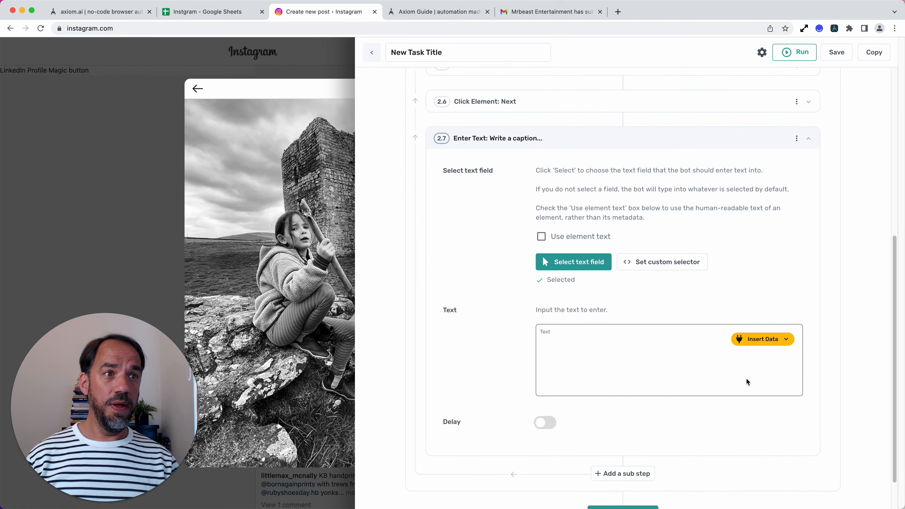
{"action": "left_click", "coordinate": [753, 340]}
{"action": "left_click", "coordinate": [751, 361]}
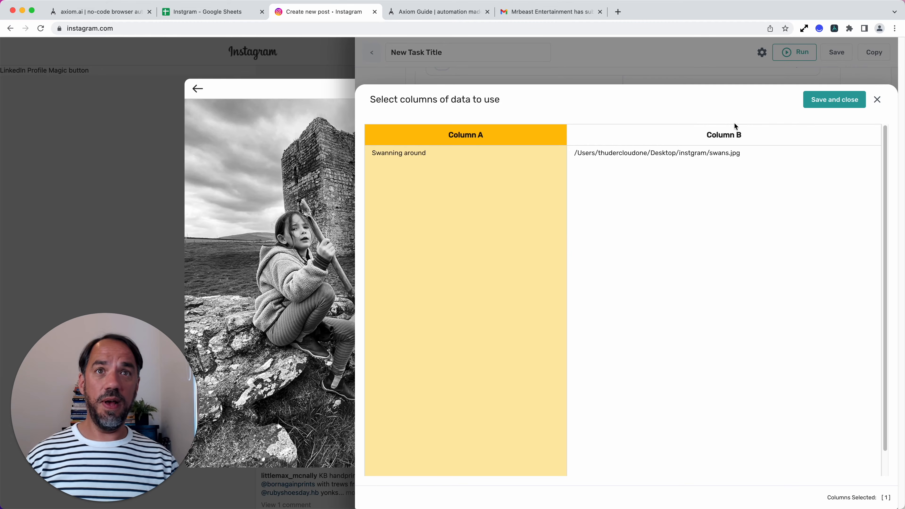
{"action": "left_click", "coordinate": [812, 106]}
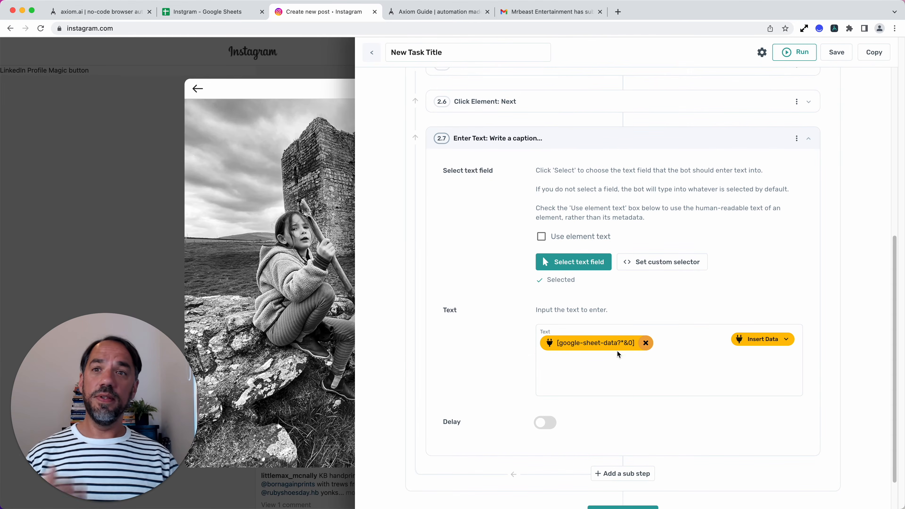
{"action": "left_click", "coordinate": [600, 143]}
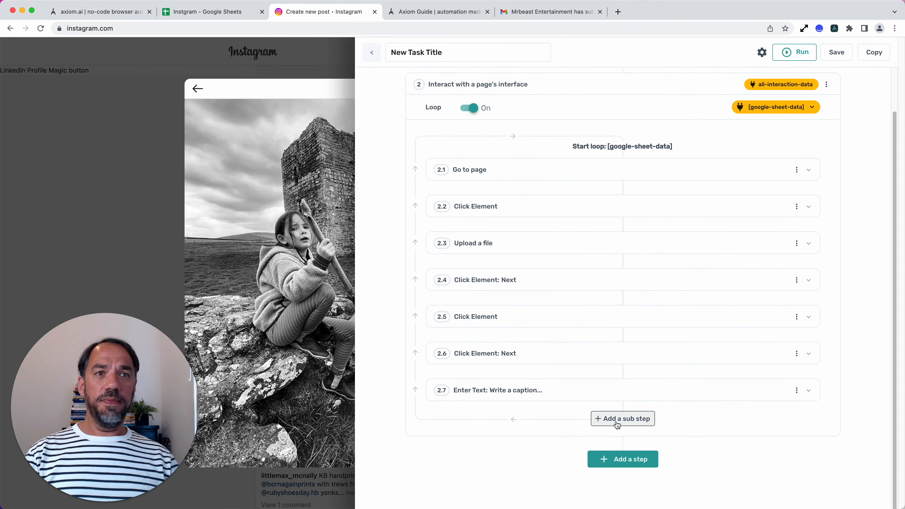
Step: Enter "eee" as a test caption in Instagram's new post, and add a Click Element sub step after the Enter Text one
{"action": "left_click", "coordinate": [835, 29]}
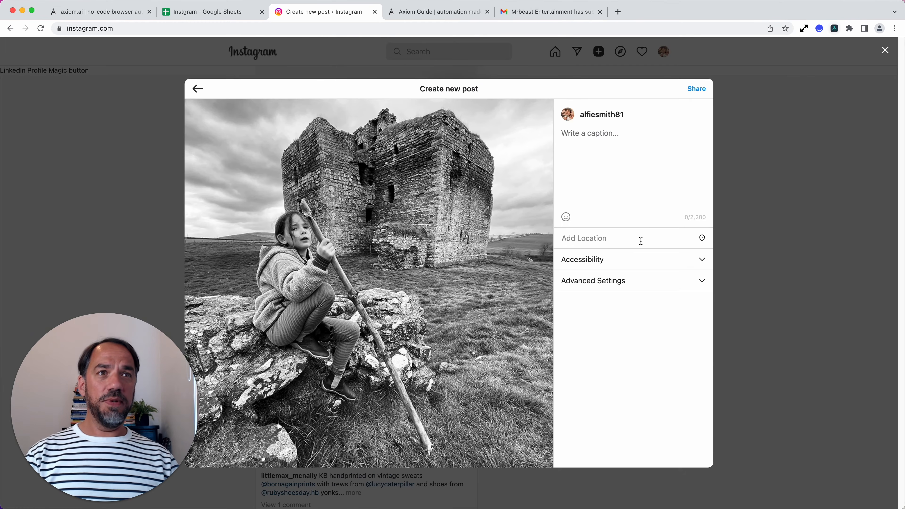
{"action": "type", "text": "eee"}
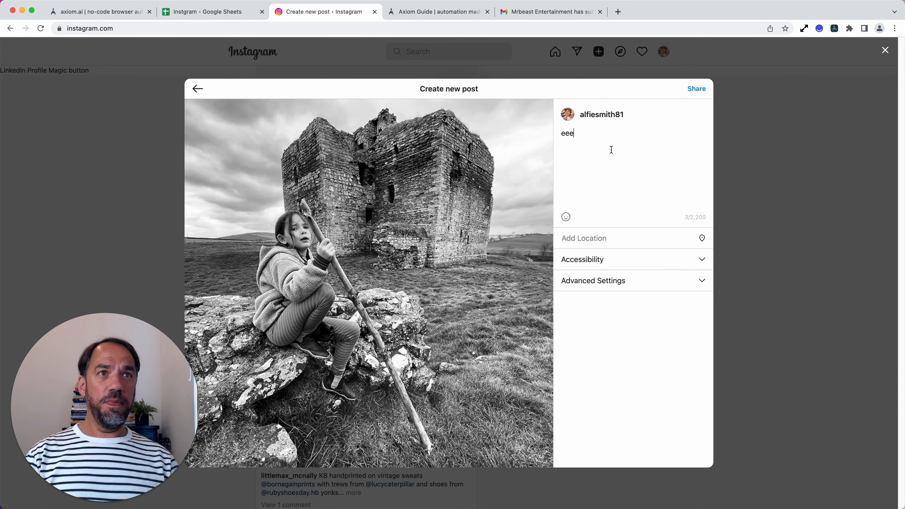
{"action": "left_click", "coordinate": [835, 29]}
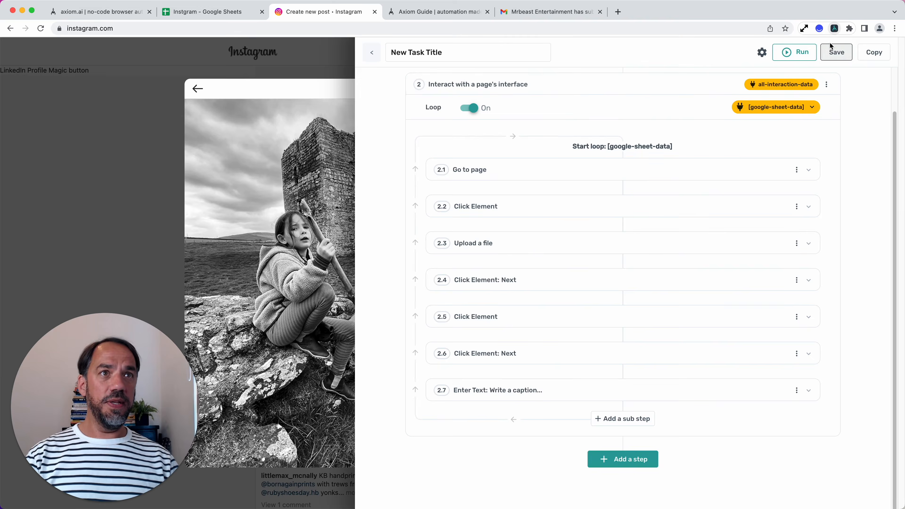
{"action": "left_click", "coordinate": [642, 419]}
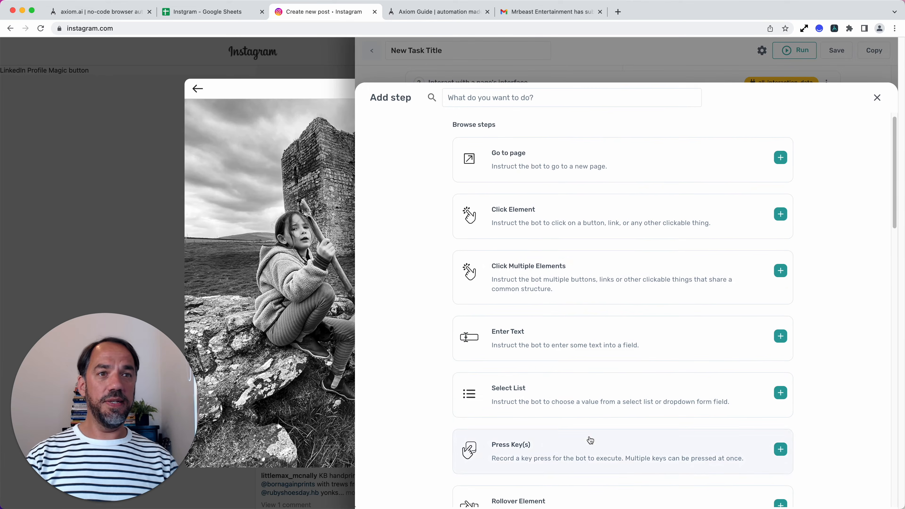
{"action": "left_click", "coordinate": [554, 218]}
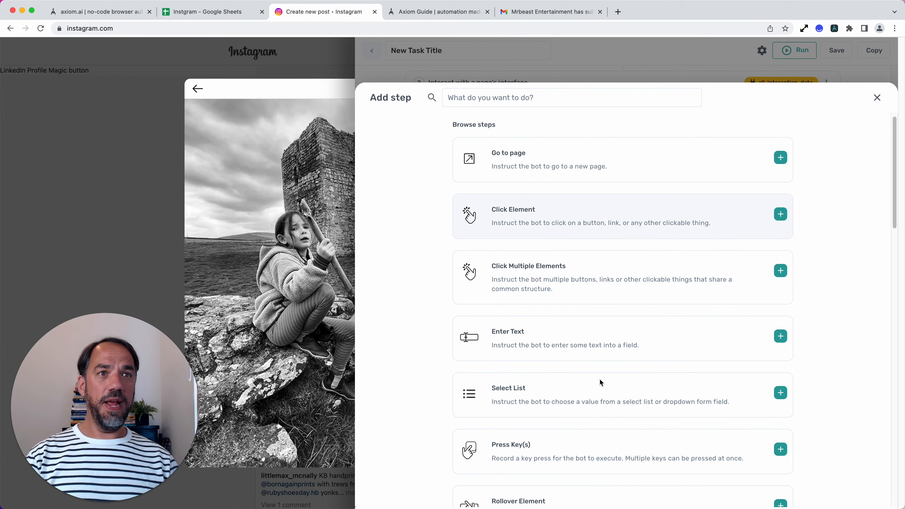
Step: Set Share in Instagram's Create new post dialog as the element to click, without having it clicked now
{"action": "scroll", "coordinate": [564, 448], "scroll_direction": "down", "scroll_amount": 5}
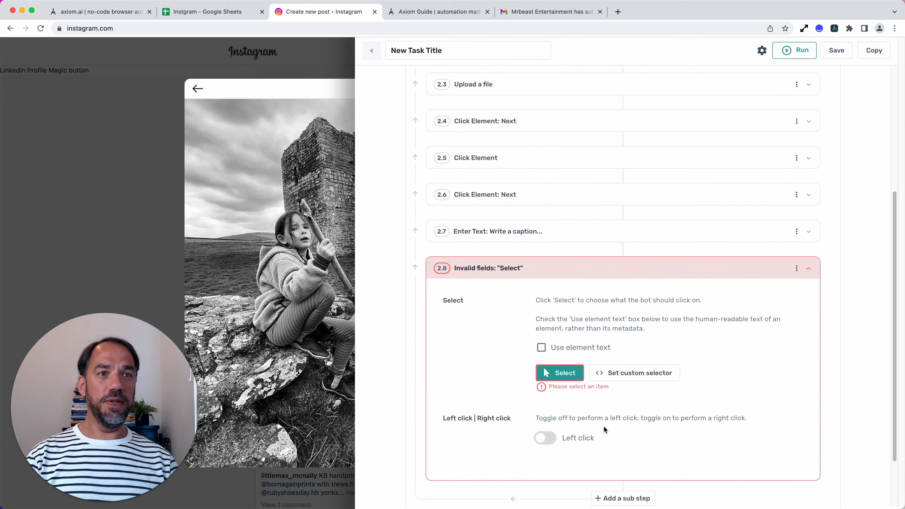
{"action": "left_click", "coordinate": [573, 375]}
{"action": "left_click", "coordinate": [705, 91]}
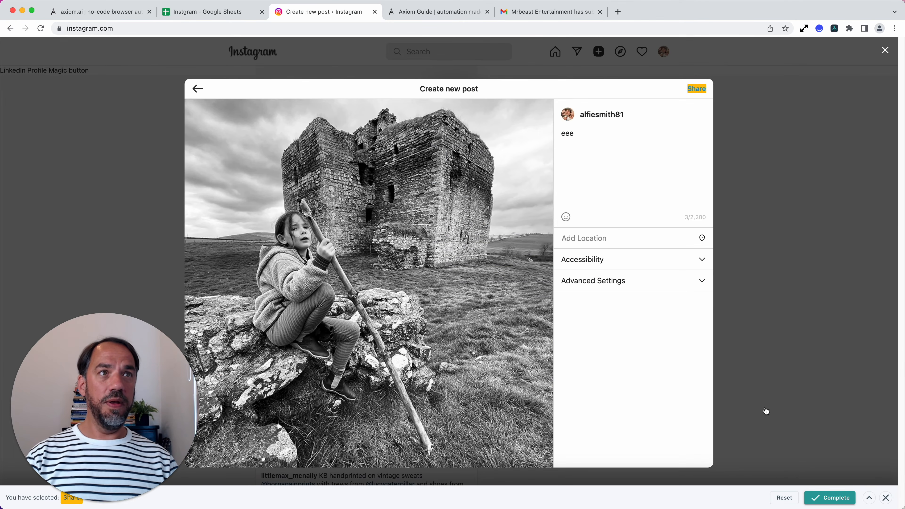
{"action": "left_click", "coordinate": [820, 498]}
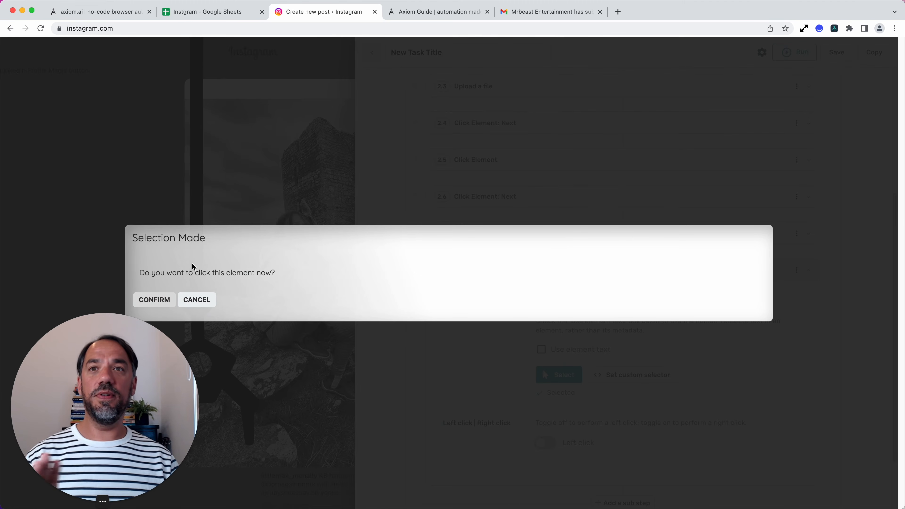
{"action": "left_click", "coordinate": [193, 299]}
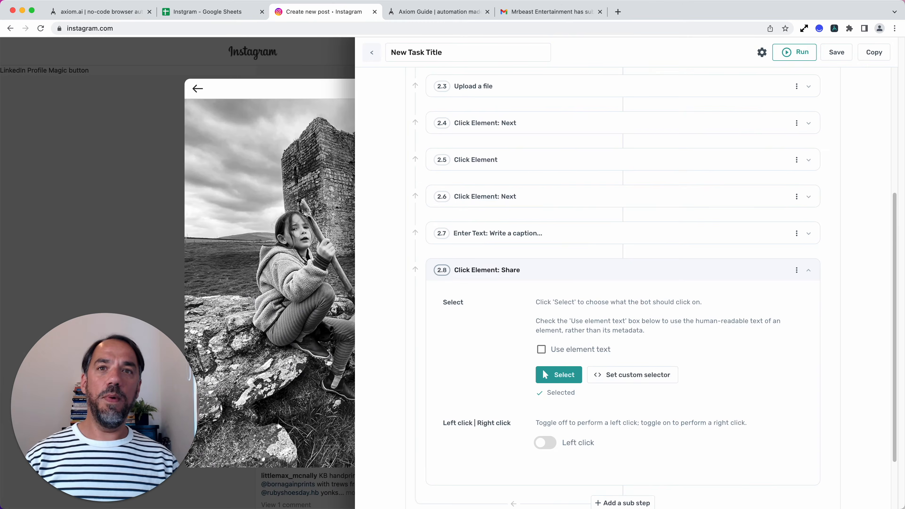
Step: Collapse the Share sub step and disable it
{"action": "left_click", "coordinate": [630, 281]}
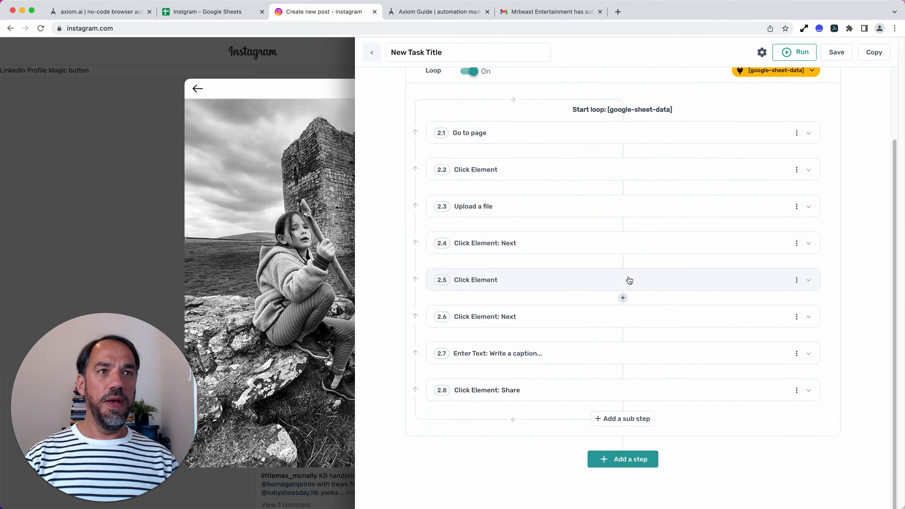
{"action": "left_click", "coordinate": [797, 391]}
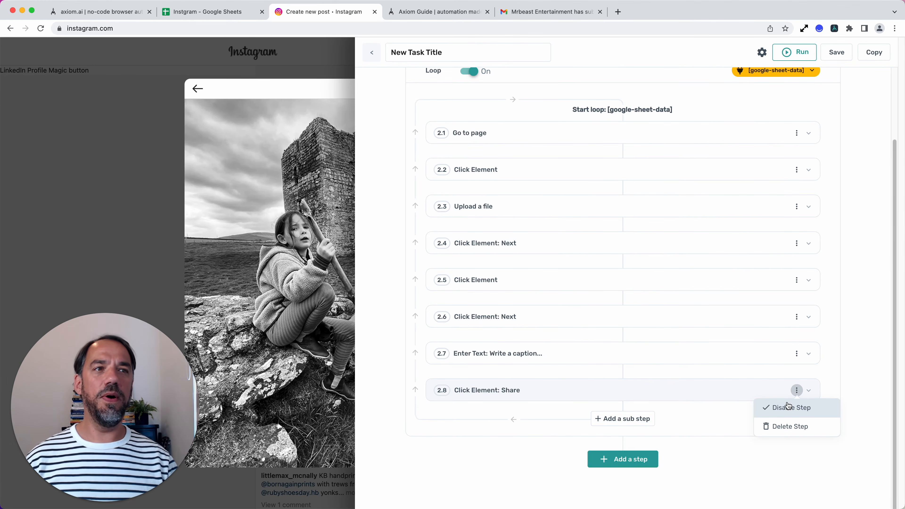
{"action": "left_click", "coordinate": [788, 406]}
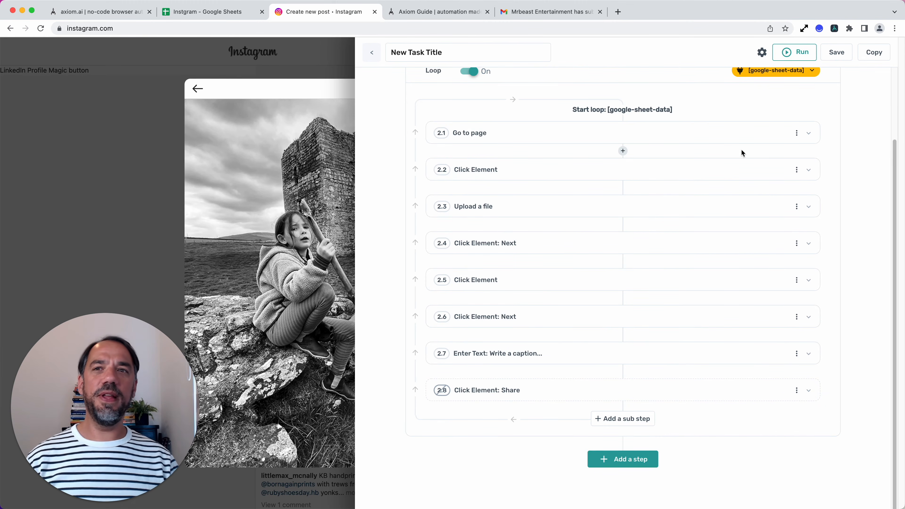
Step: Run the bot on the desktop, declining Instagram's offer to turn on notifications during the run
{"action": "left_click", "coordinate": [803, 57]}
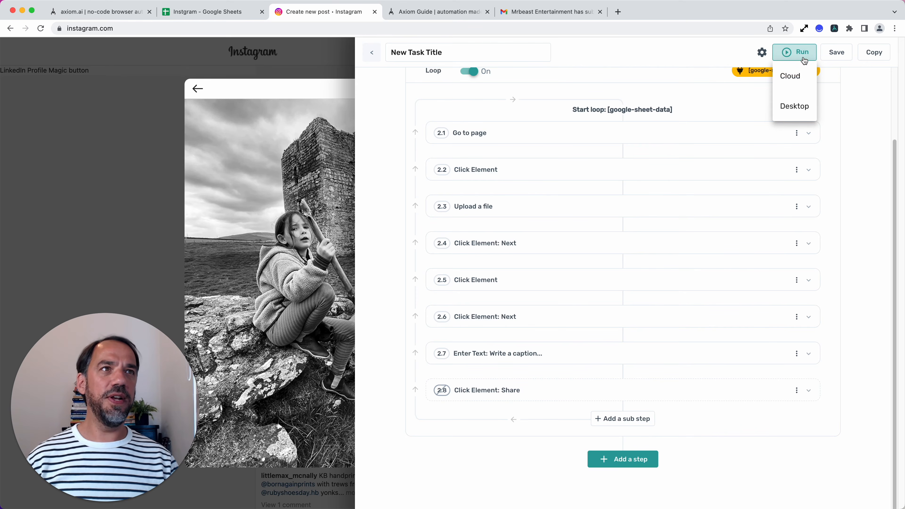
{"action": "left_click", "coordinate": [782, 114]}
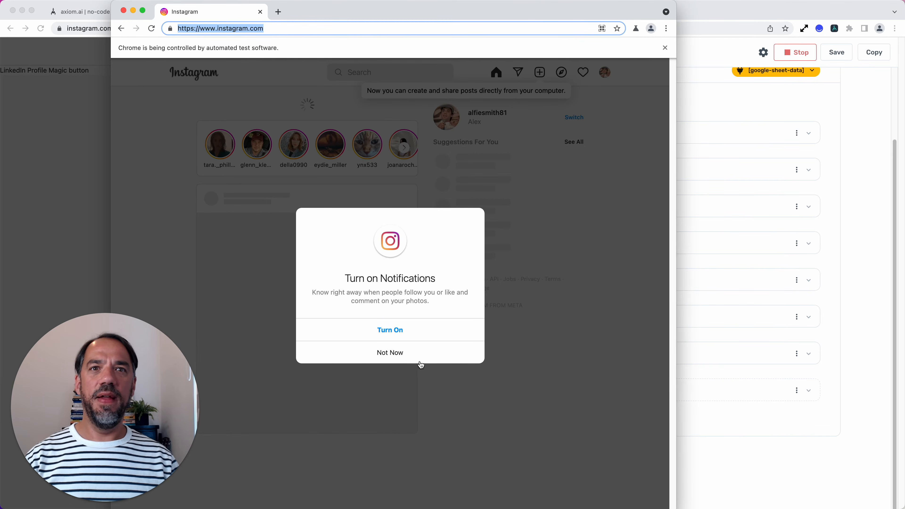
{"action": "left_click", "coordinate": [397, 353]}
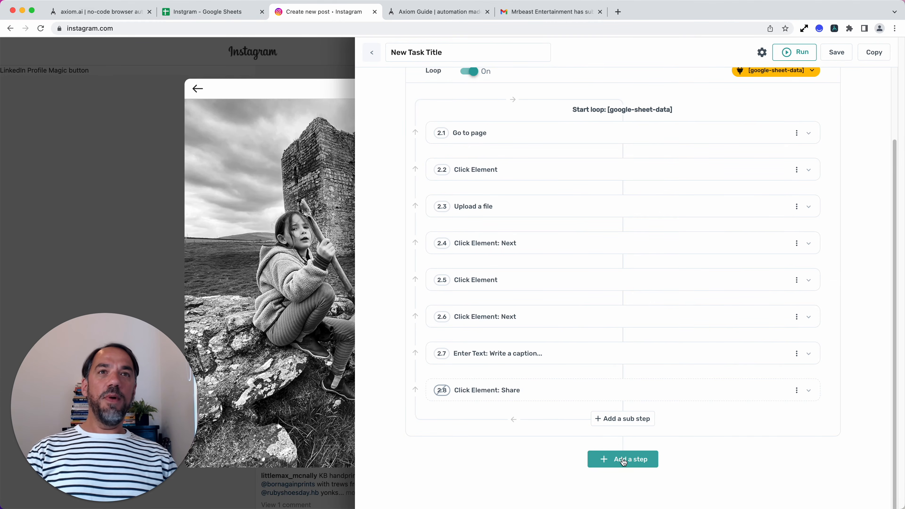
Step: Review the bot's sequence of steps, and compare it with the captions and image paths in the Instgram spreadsheet's posts sheet
{"action": "scroll", "coordinate": [581, 371], "scroll_direction": "up", "scroll_amount": 3}
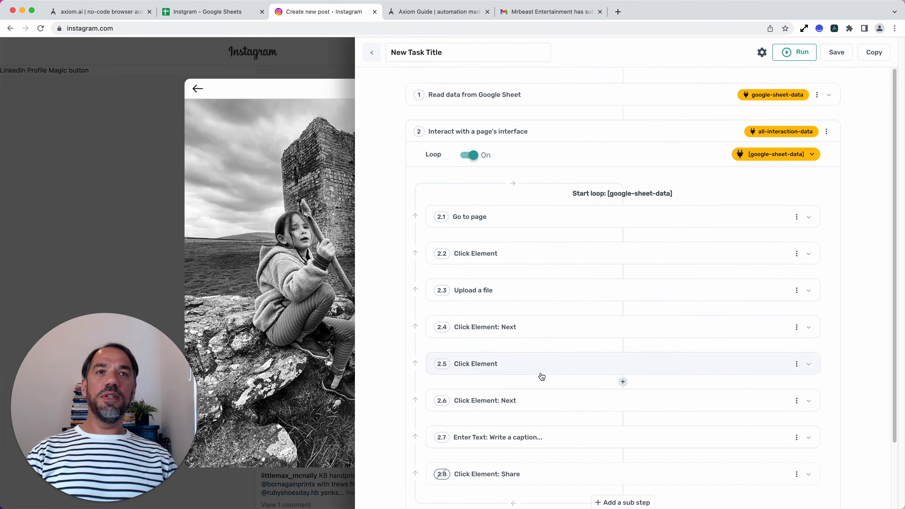
{"action": "scroll", "coordinate": [541, 377], "scroll_direction": "down", "scroll_amount": 3}
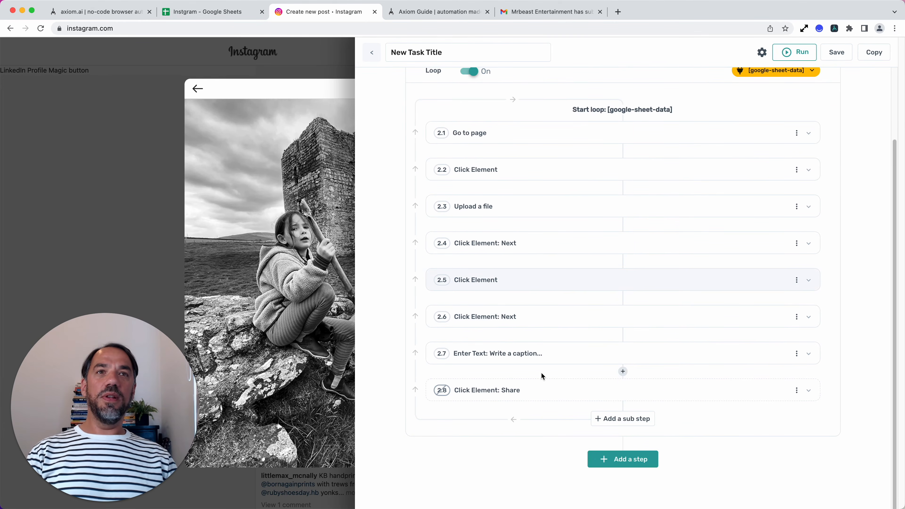
{"action": "left_click", "coordinate": [211, 15]}
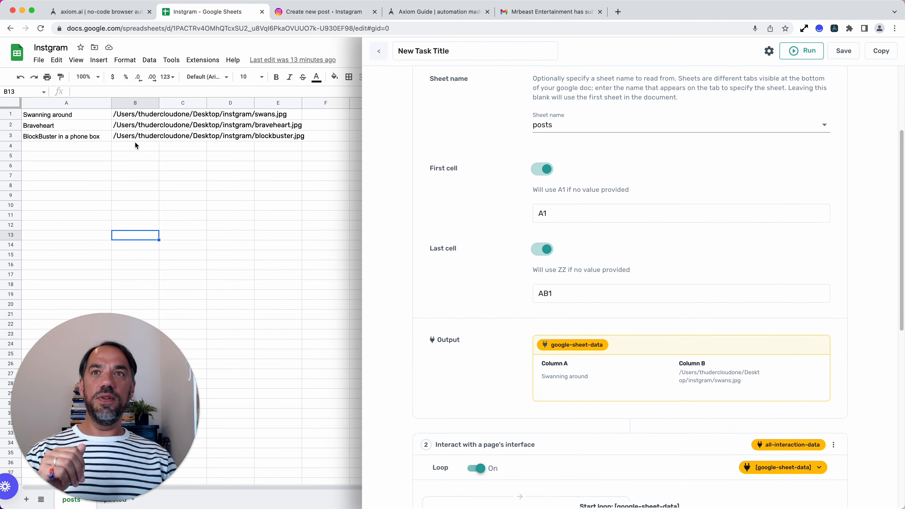
{"action": "scroll", "coordinate": [630, 426], "scroll_direction": "down", "scroll_amount": 10}
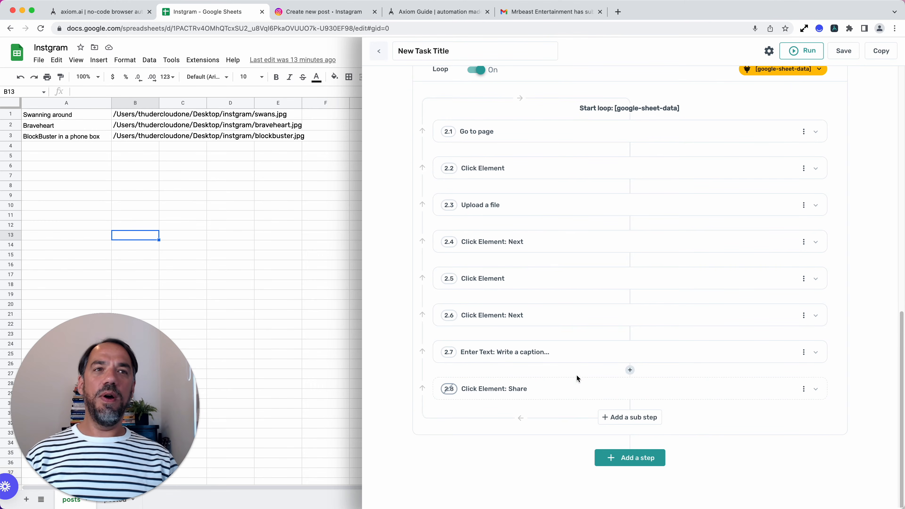
{"action": "scroll", "coordinate": [577, 378], "scroll_direction": "up", "scroll_amount": 8}
{"action": "scroll", "coordinate": [559, 424], "scroll_direction": "down", "scroll_amount": 8}
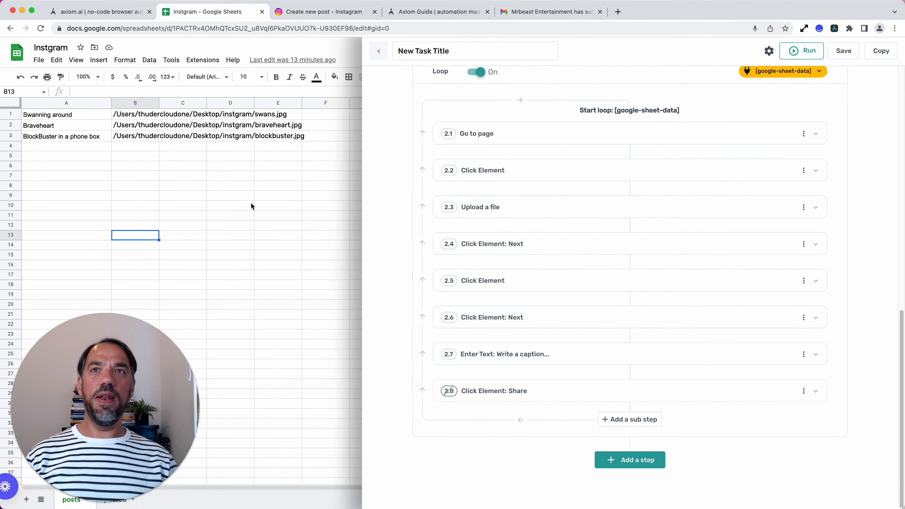
Step: Check the posted sheet of the Instgram spreadsheet, and return to the posts sheet
{"action": "left_click_drag", "start_coordinate": [132, 403], "coordinate": [134, 382]}
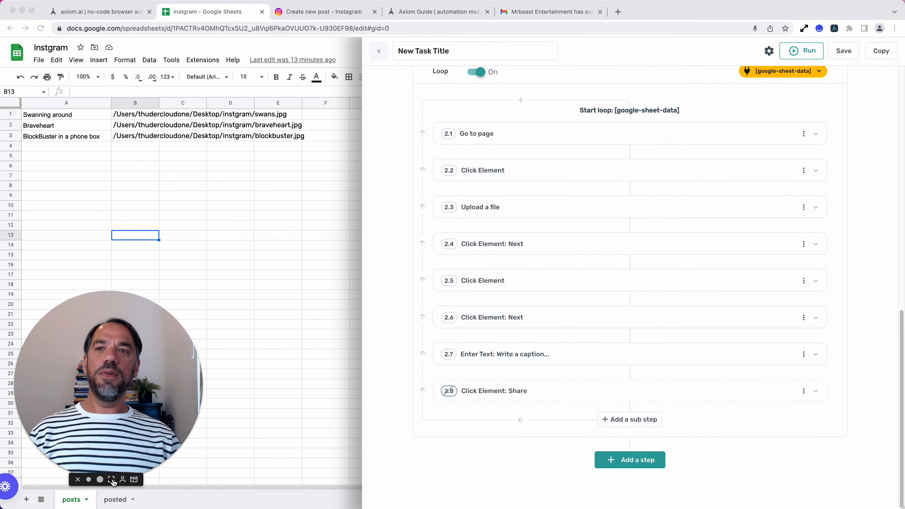
{"action": "left_click", "coordinate": [114, 500]}
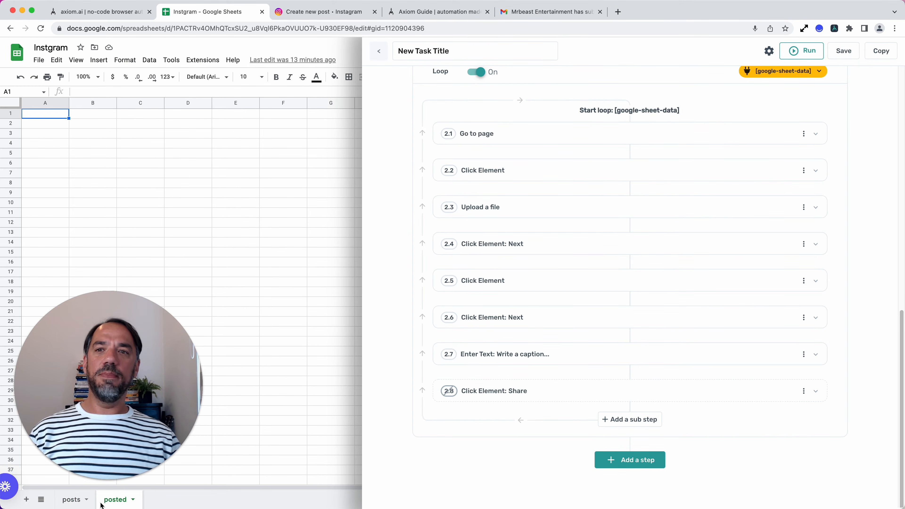
{"action": "left_click", "coordinate": [76, 501]}
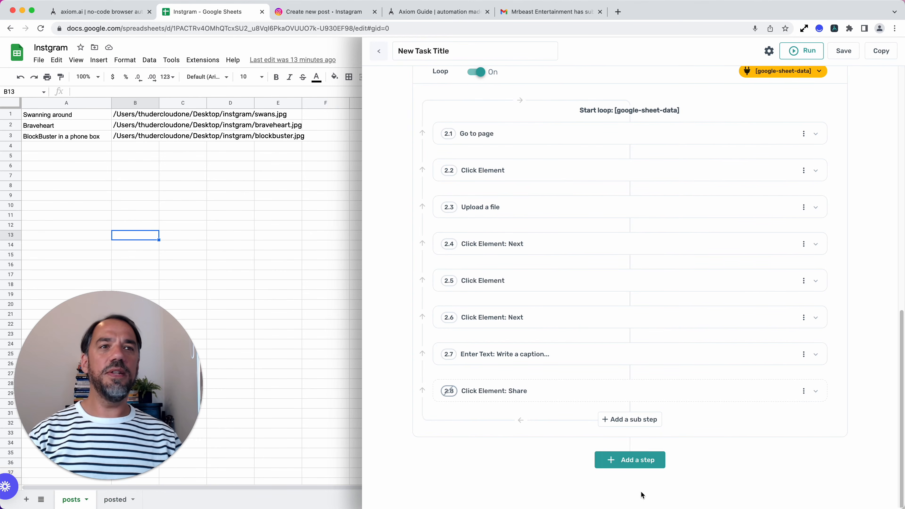
Step: Add a Delete rows from a Google Sheet step after the bot's interaction loop
{"action": "left_click", "coordinate": [637, 462]}
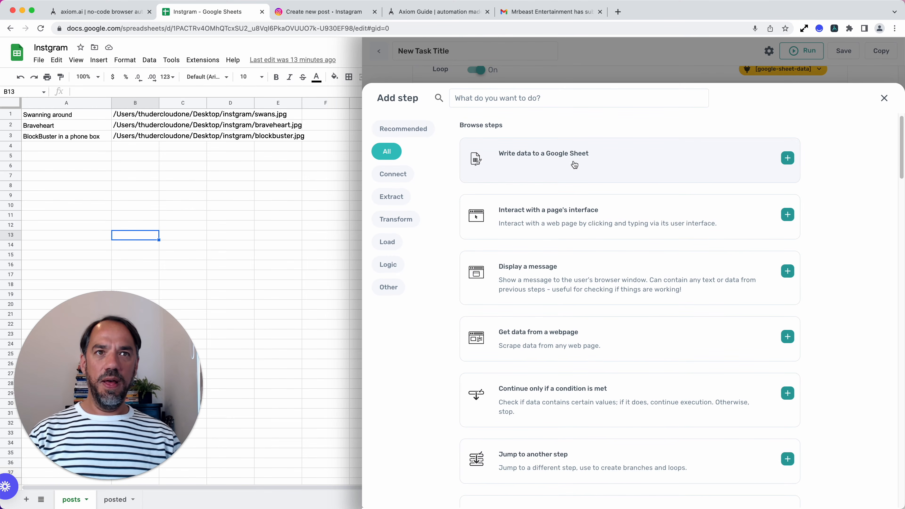
{"action": "left_click", "coordinate": [520, 97]}
{"action": "type", "text": "delete"}
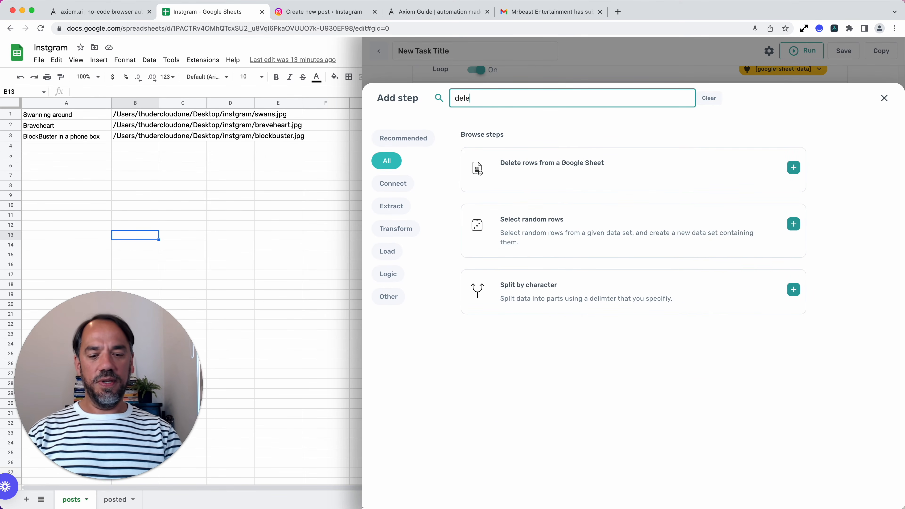
{"action": "left_click", "coordinate": [637, 183]}
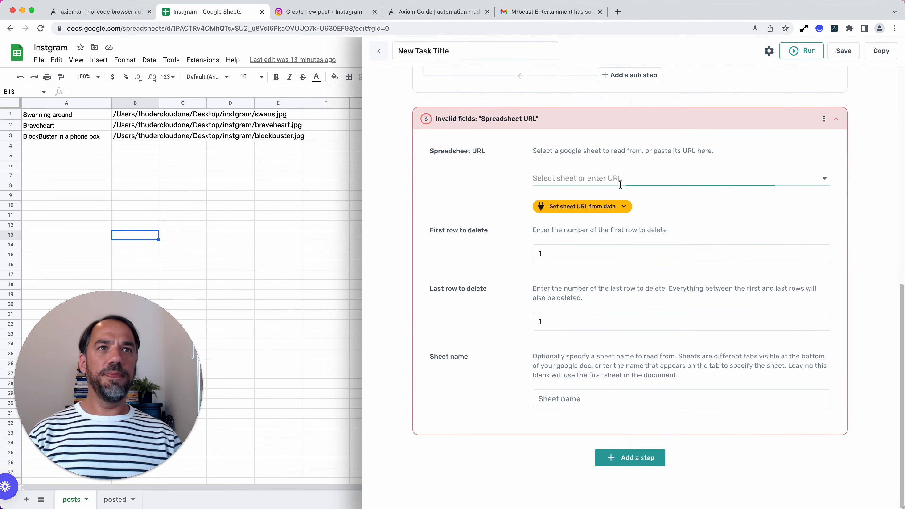
Step: Point the Delete rows step at the posts sheet of the Instgram spreadsheet, and collapse the step
{"action": "left_click", "coordinate": [700, 186]}
{"action": "left_click", "coordinate": [672, 201]}
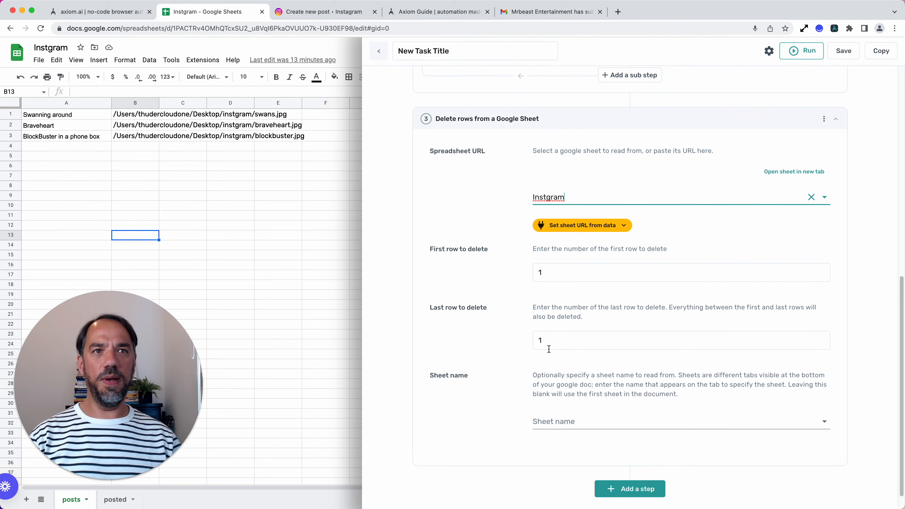
{"action": "left_click", "coordinate": [564, 433]}
{"action": "left_click", "coordinate": [564, 432]}
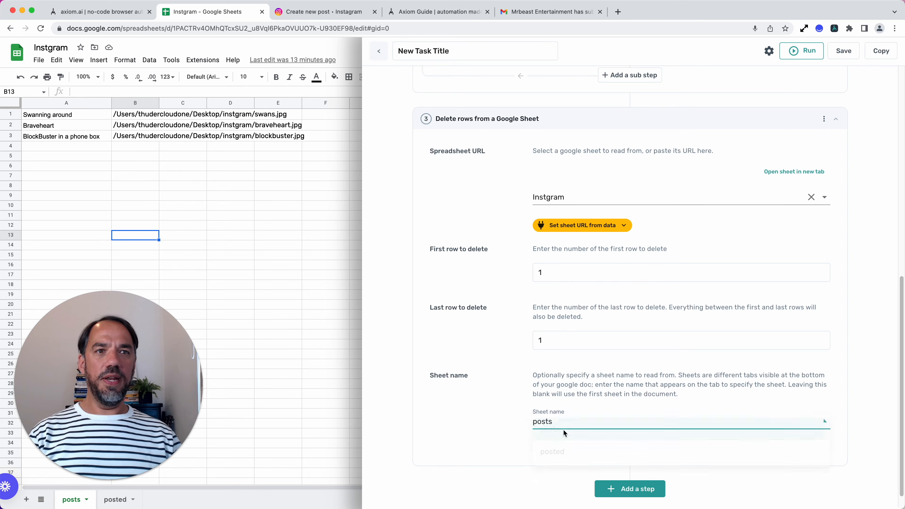
{"action": "left_click", "coordinate": [598, 117]}
Step: Add a Write data to a Google Sheet step after the Delete rows step
{"action": "scroll", "coordinate": [583, 236], "scroll_direction": "up", "scroll_amount": 3}
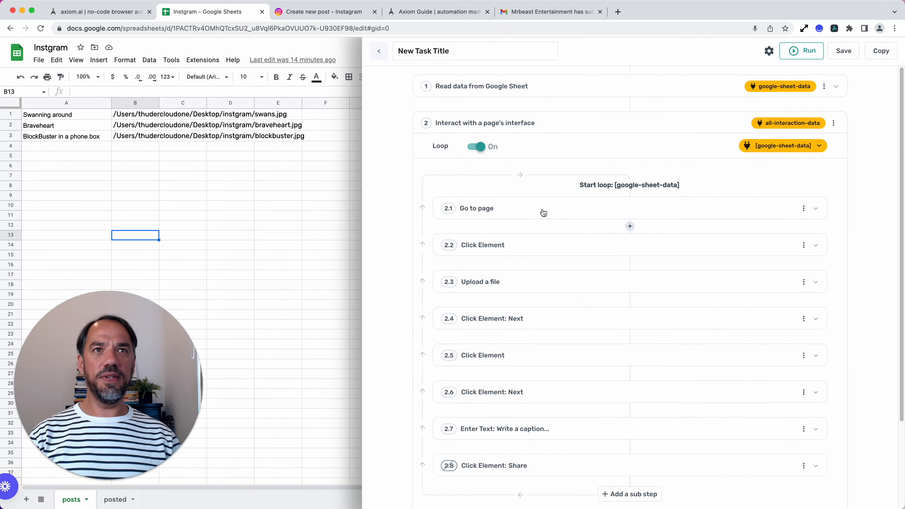
{"action": "scroll", "coordinate": [527, 332], "scroll_direction": "down", "scroll_amount": 3}
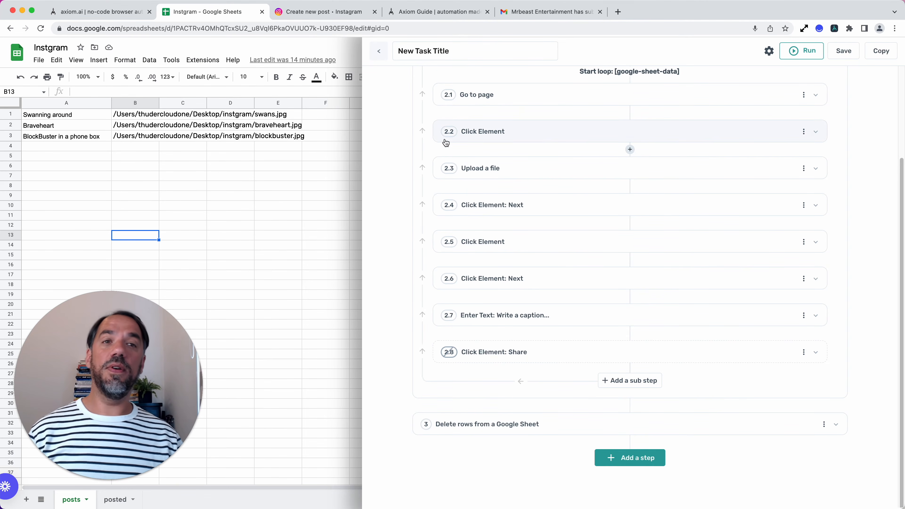
{"action": "left_click", "coordinate": [641, 458]}
{"action": "left_click", "coordinate": [539, 101]}
{"action": "left_click", "coordinate": [541, 147]}
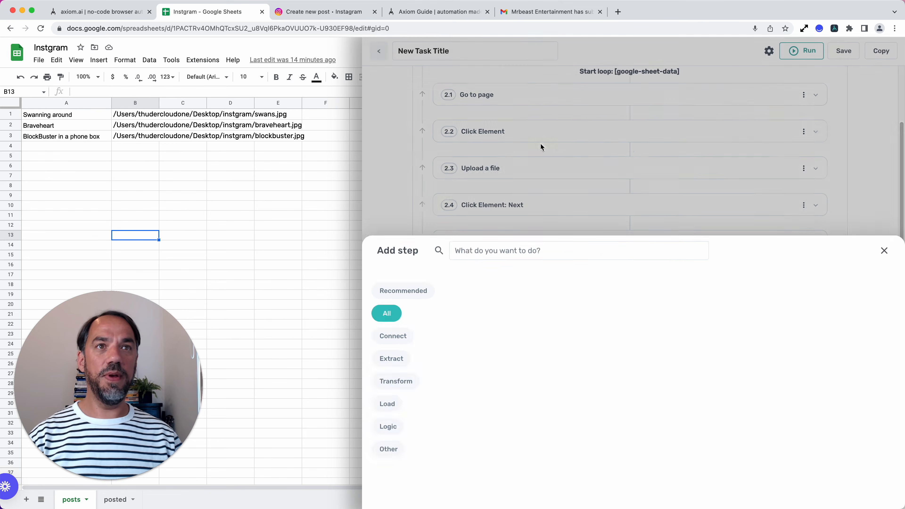
Step: Set the Write data step to write to the posted sheet of the Instgram spreadsheet
{"action": "left_click", "coordinate": [610, 231]}
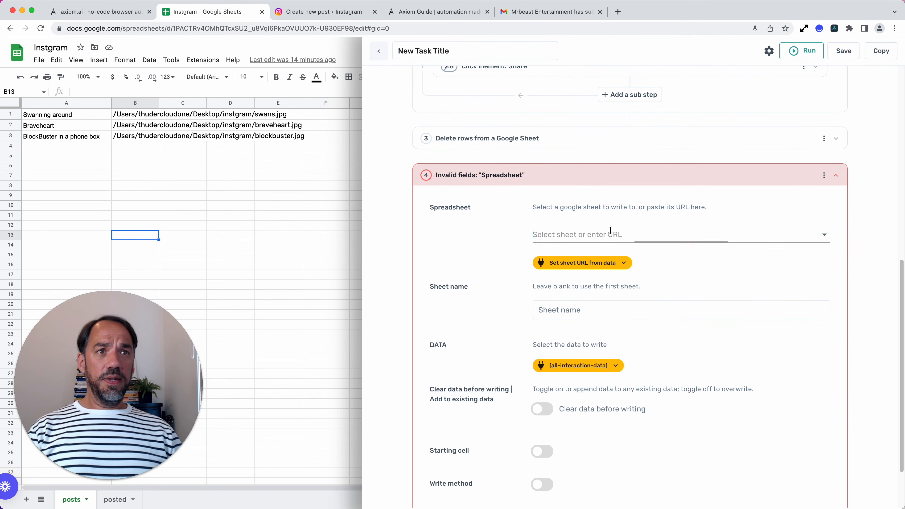
{"action": "left_click", "coordinate": [604, 253]}
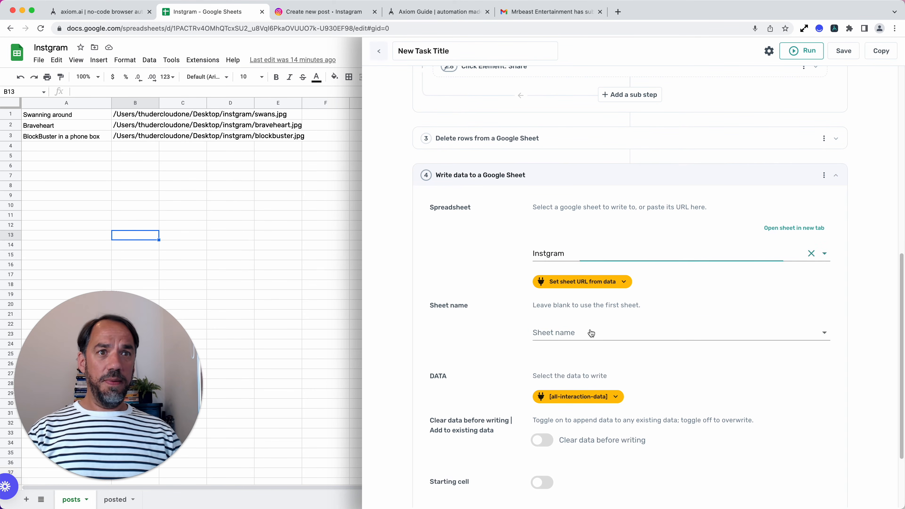
{"action": "left_click", "coordinate": [643, 337]}
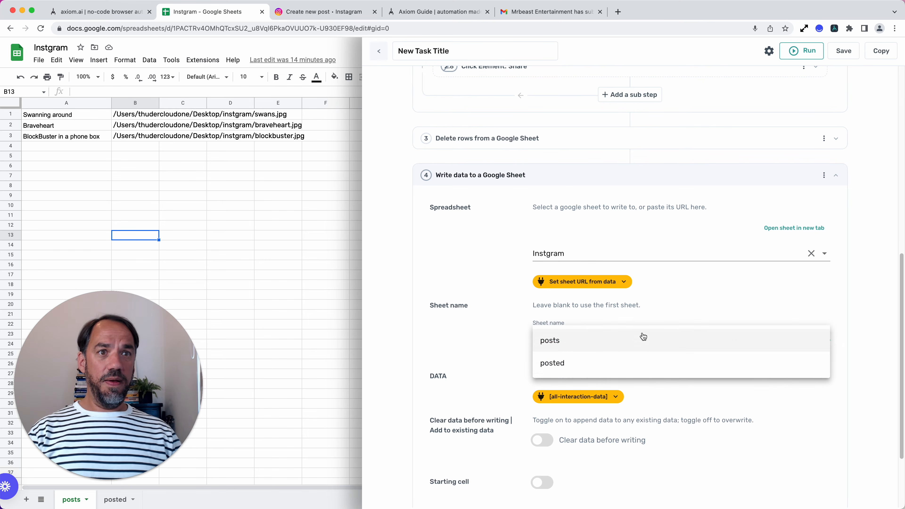
{"action": "left_click", "coordinate": [633, 371]}
Step: Make the Write data step add to existing data instead of clearing it before writing, and collapse the step
{"action": "scroll", "coordinate": [662, 417], "scroll_direction": "down", "scroll_amount": 3}
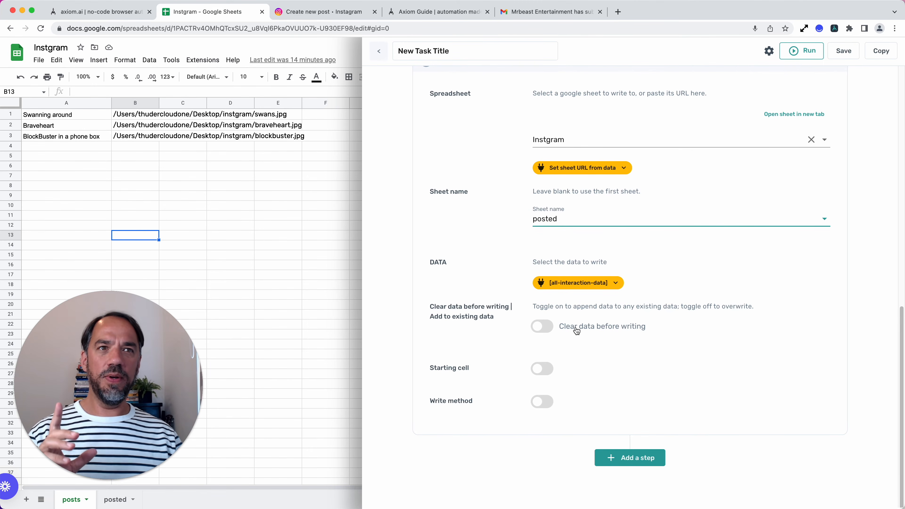
{"action": "left_click", "coordinate": [552, 330]}
{"action": "left_click", "coordinate": [554, 331]}
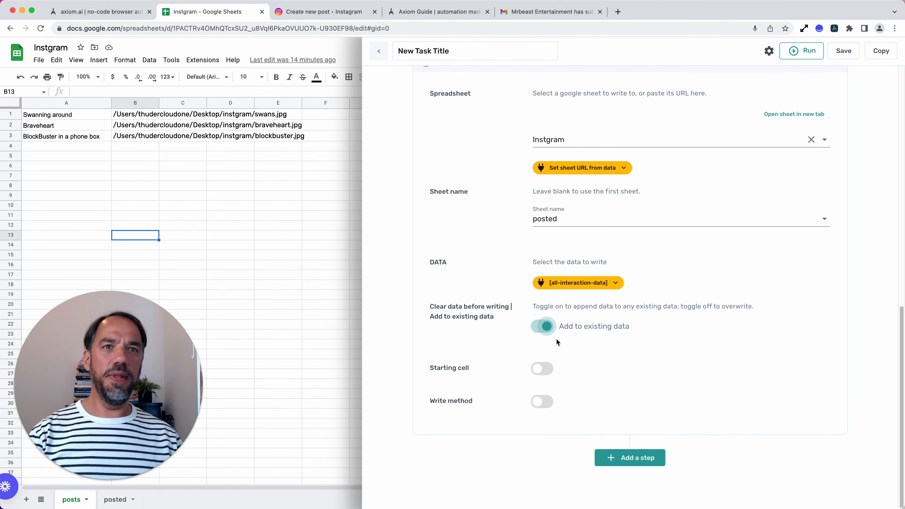
{"action": "left_click", "coordinate": [551, 332]}
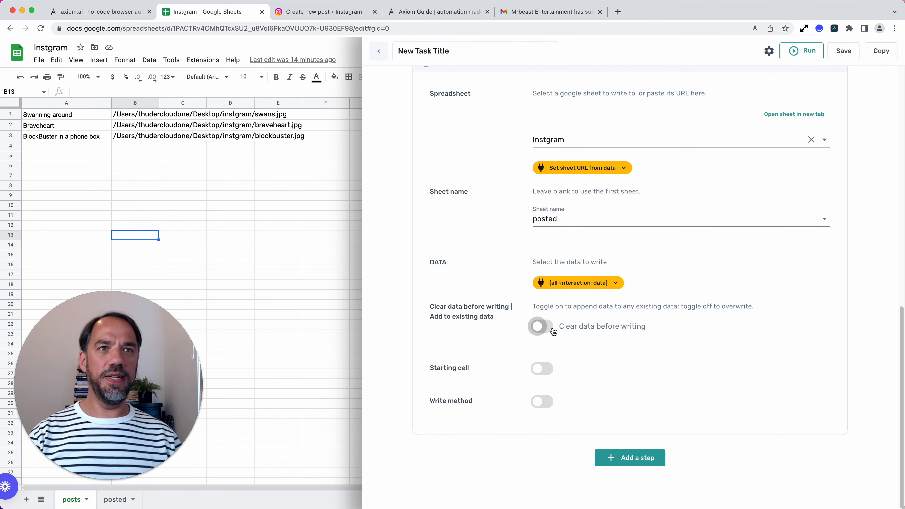
{"action": "left_click", "coordinate": [542, 326]}
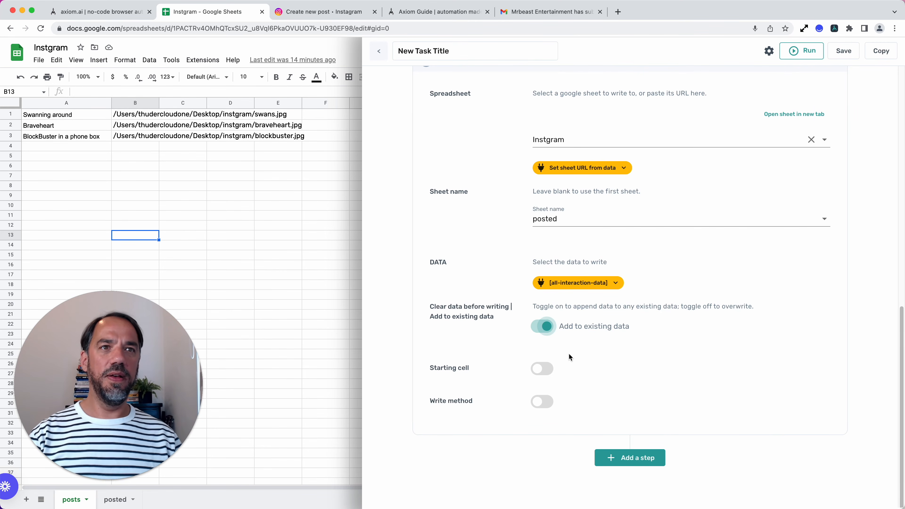
{"action": "scroll", "coordinate": [569, 357], "scroll_direction": "up", "scroll_amount": 9}
{"action": "left_click", "coordinate": [562, 387]}
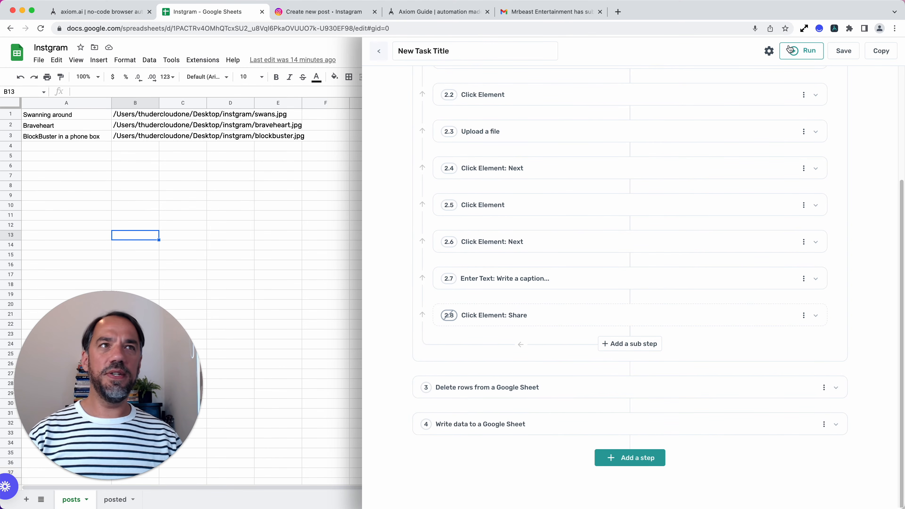
Step: Save the bot and enable its Click Element: Share sub step
{"action": "left_click", "coordinate": [842, 51]}
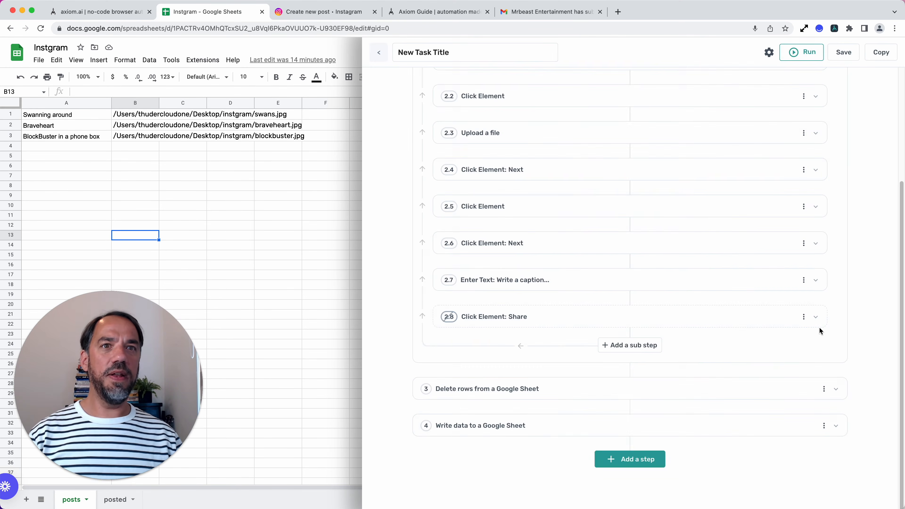
{"action": "left_click", "coordinate": [803, 317]}
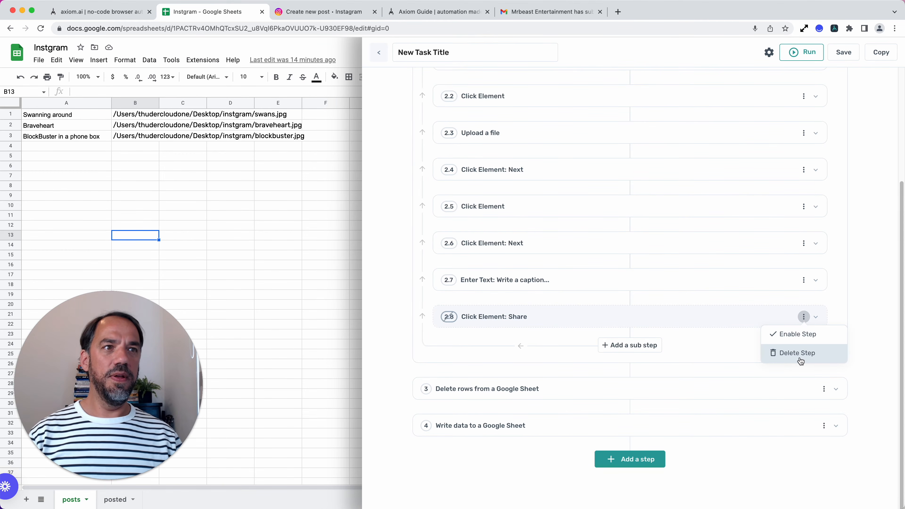
{"action": "left_click", "coordinate": [791, 338]}
Step: Run the bot on the desktop, move its browser window into view, and decline Instagram's offer to turn on notifications
{"action": "scroll", "coordinate": [716, 419], "scroll_direction": "up", "scroll_amount": 5}
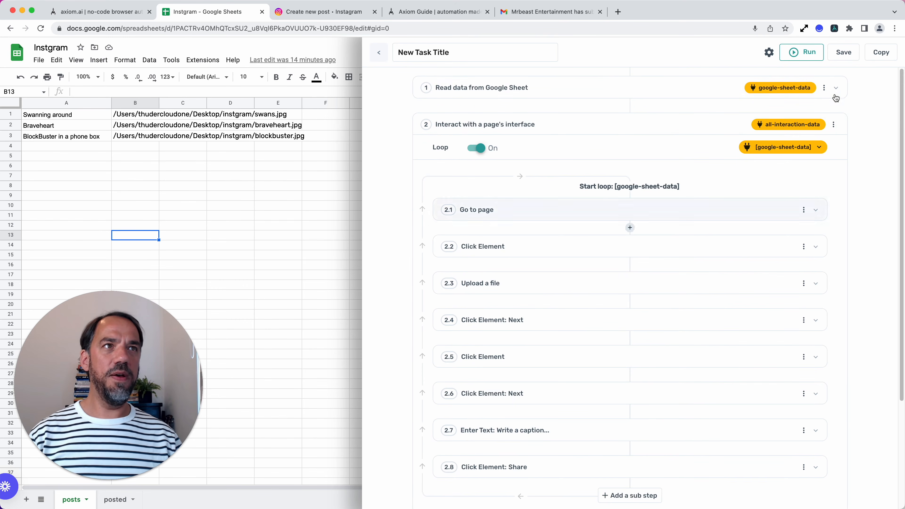
{"action": "left_click", "coordinate": [813, 63]}
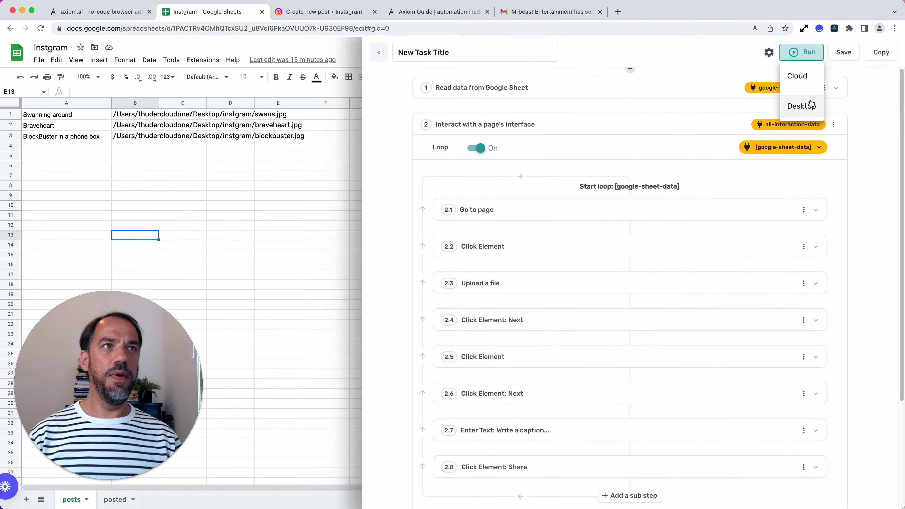
{"action": "left_click", "coordinate": [810, 103]}
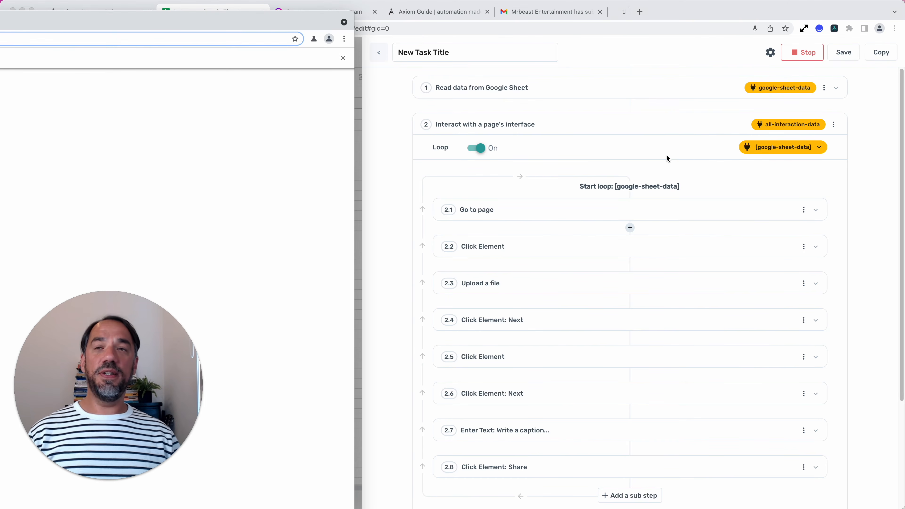
{"action": "left_click_drag", "start_coordinate": [295, 25], "coordinate": [716, 2]}
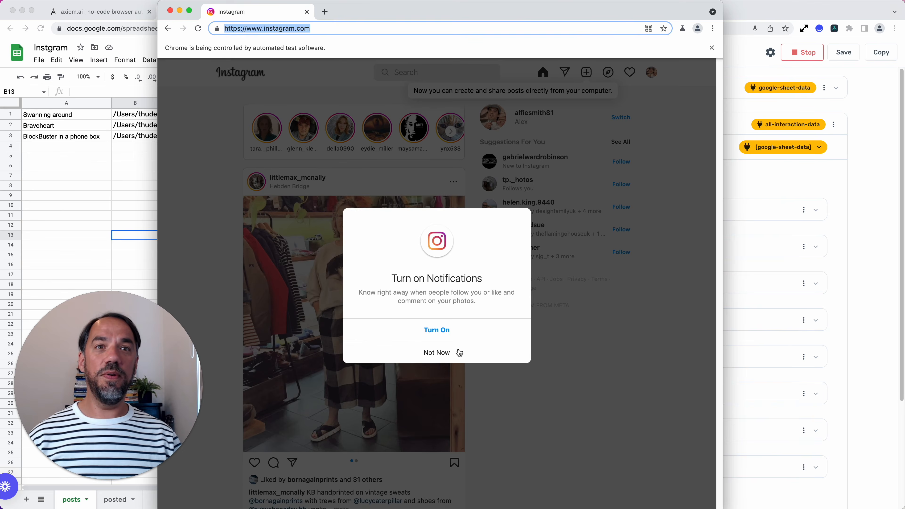
{"action": "left_click", "coordinate": [459, 352]}
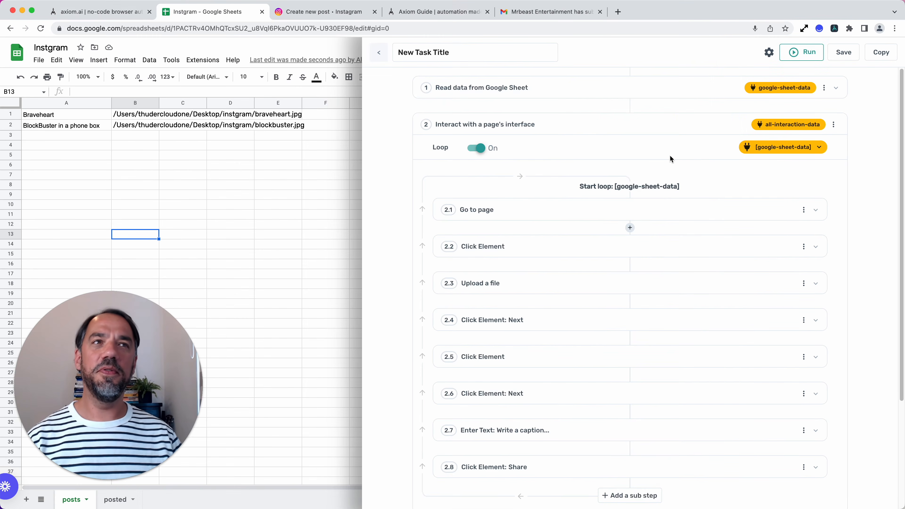
Step: Review the bot's steps from reading the sheet to writing data, and compare them with the rows in the posts sheet
{"action": "scroll", "coordinate": [638, 307], "scroll_direction": "down", "scroll_amount": 5}
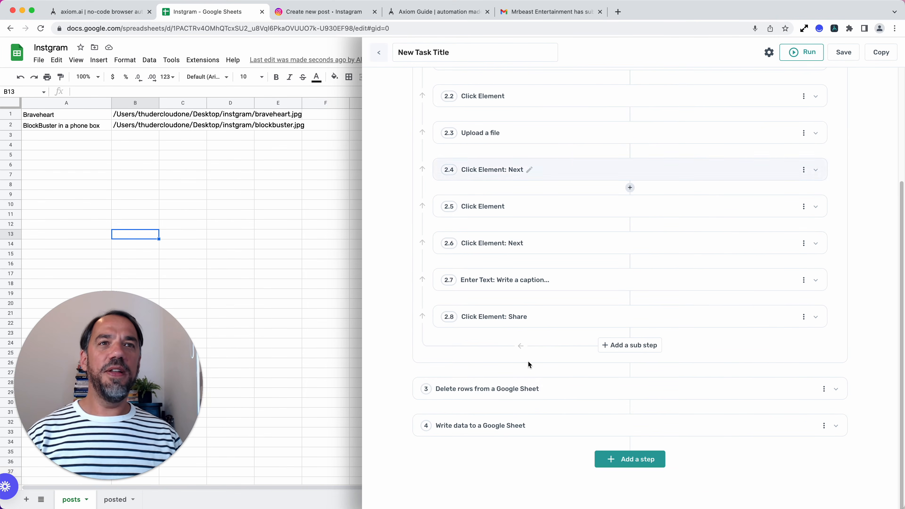
{"action": "scroll", "coordinate": [552, 386], "scroll_direction": "up", "scroll_amount": 5}
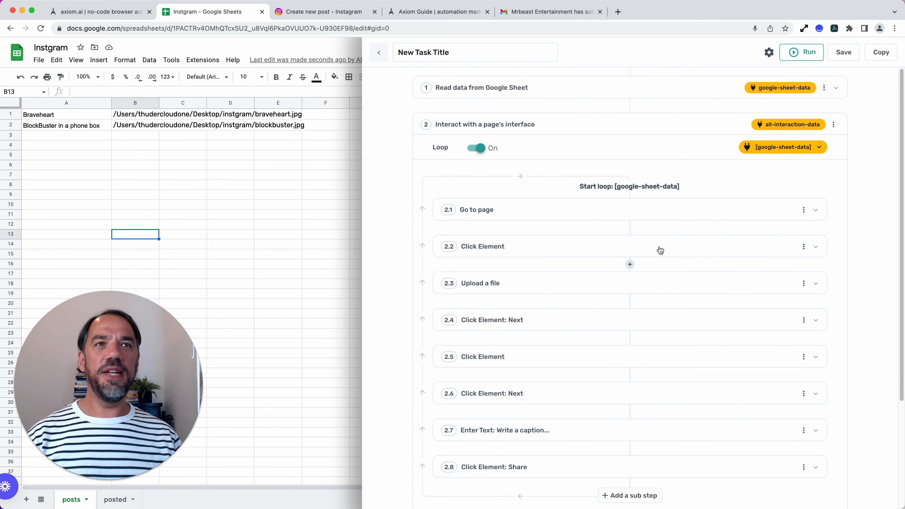
{"action": "scroll", "coordinate": [630, 380], "scroll_direction": "down", "scroll_amount": 1}
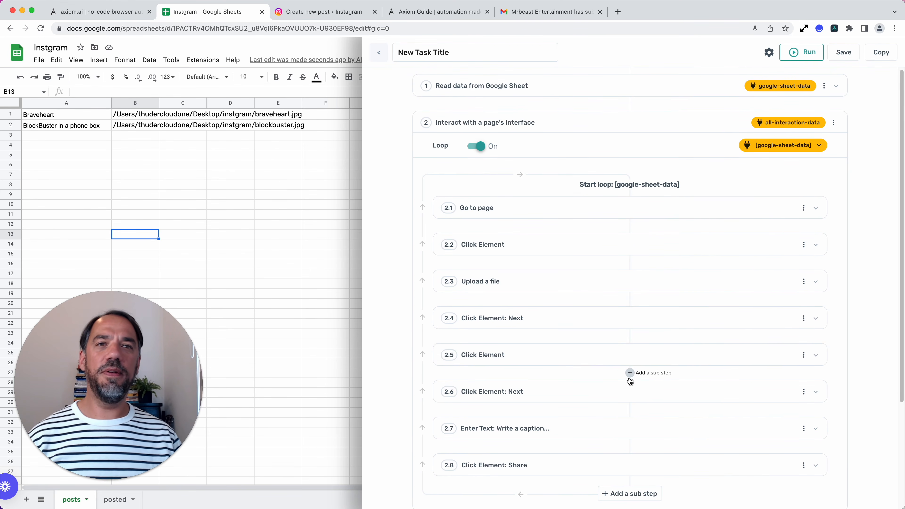
{"action": "scroll", "coordinate": [630, 381], "scroll_direction": "down", "scroll_amount": 2}
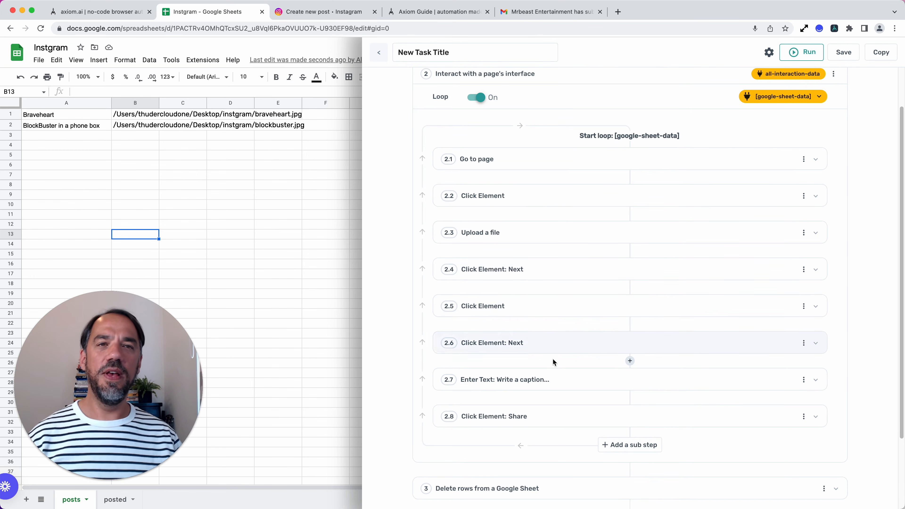
{"action": "scroll", "coordinate": [554, 361], "scroll_direction": "down", "scroll_amount": 3}
{"action": "scroll", "coordinate": [557, 362], "scroll_direction": "up", "scroll_amount": 5}
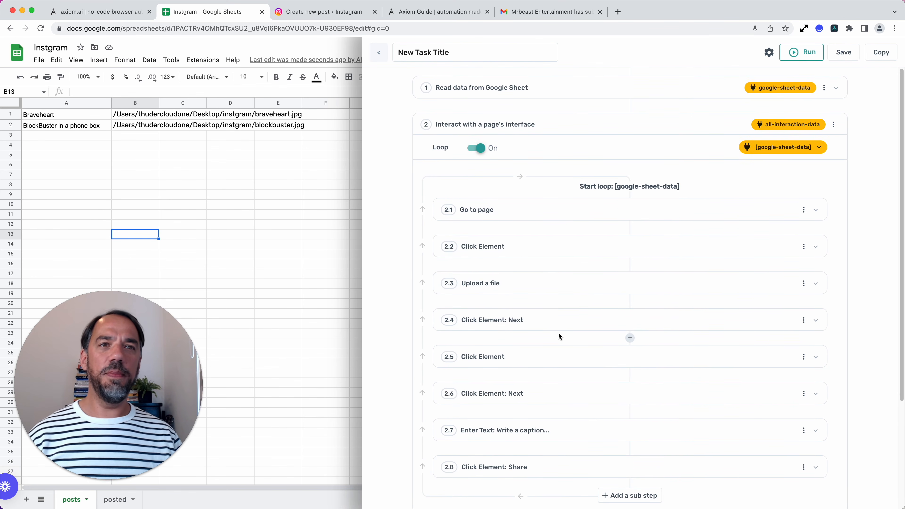
{"action": "scroll", "coordinate": [558, 334], "scroll_direction": "down", "scroll_amount": 4}
{"action": "scroll", "coordinate": [559, 337], "scroll_direction": "down", "scroll_amount": 1}
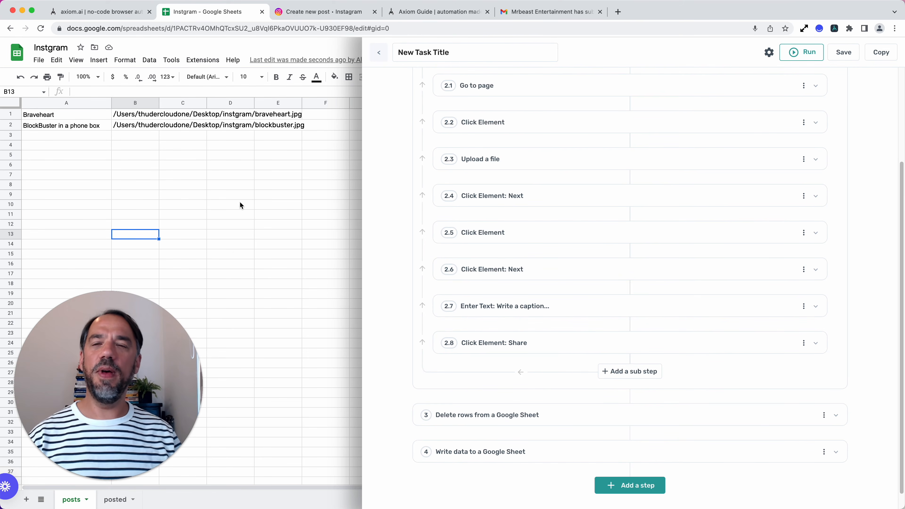
{"action": "left_click", "coordinate": [227, 155]}
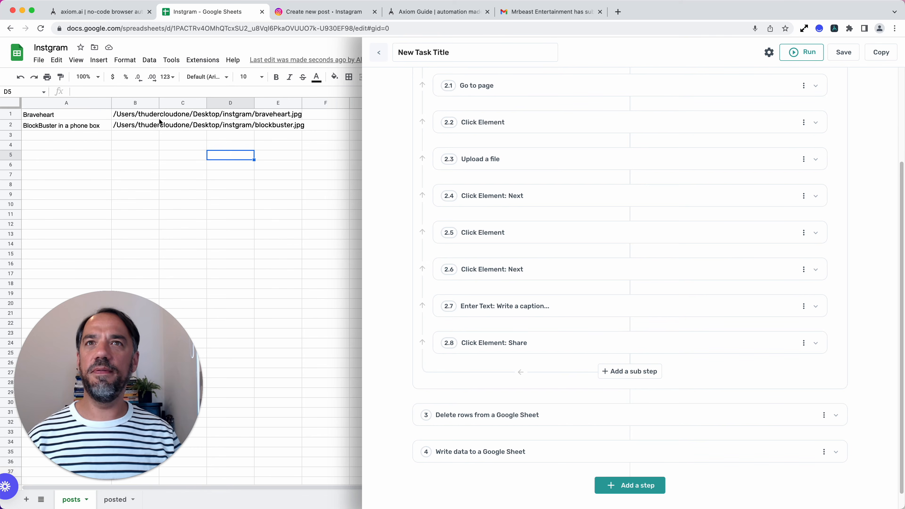
Step: Run the bot on the desktop, decline Instagram's notifications offer, then close the bot's browser window and dismiss the run report
{"action": "scroll", "coordinate": [465, 218], "scroll_direction": "up", "scroll_amount": 5}
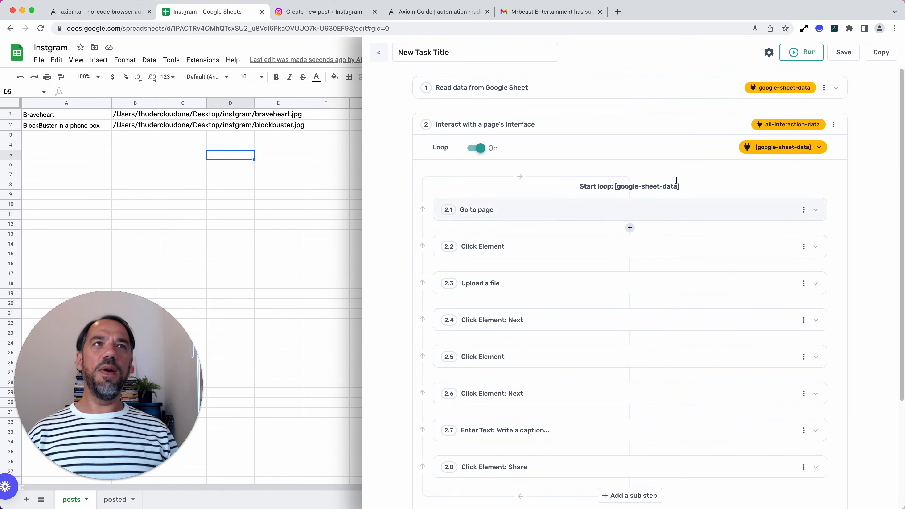
{"action": "left_click", "coordinate": [811, 52]}
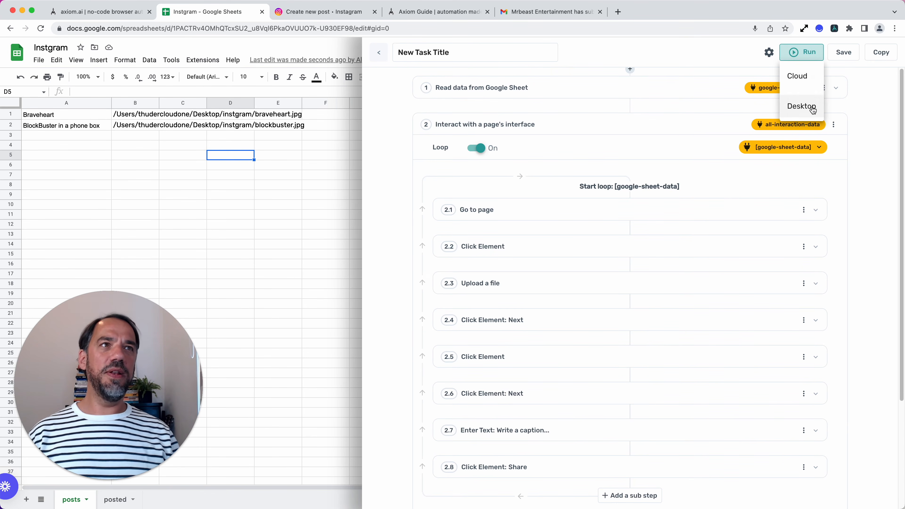
{"action": "left_click", "coordinate": [802, 106]}
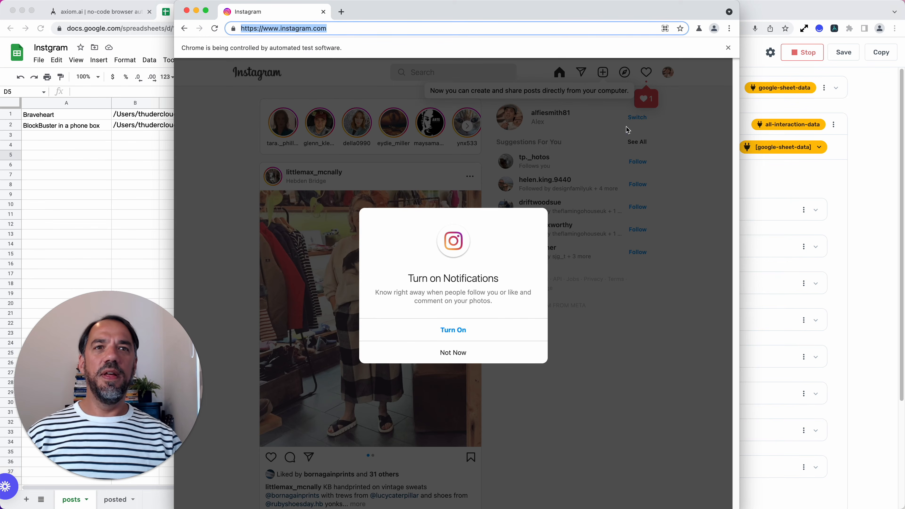
{"action": "left_click", "coordinate": [461, 353]}
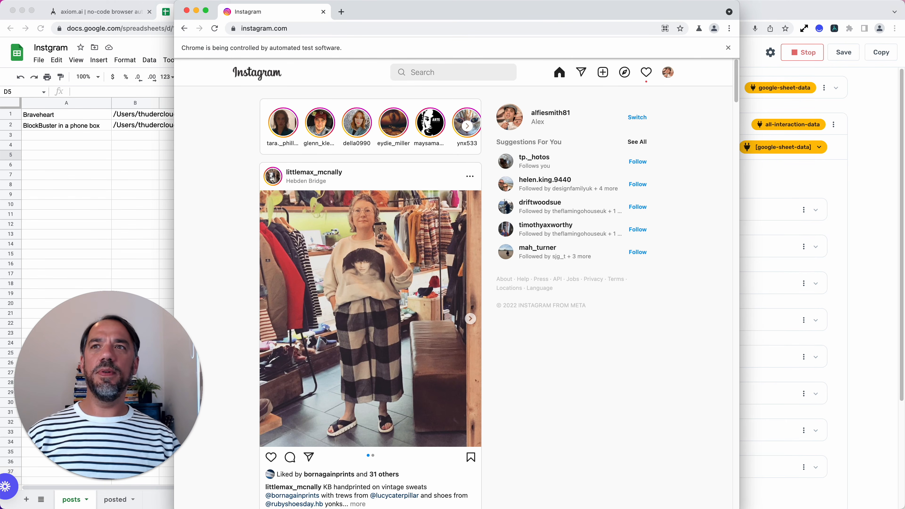
{"action": "left_click", "coordinate": [323, 12]}
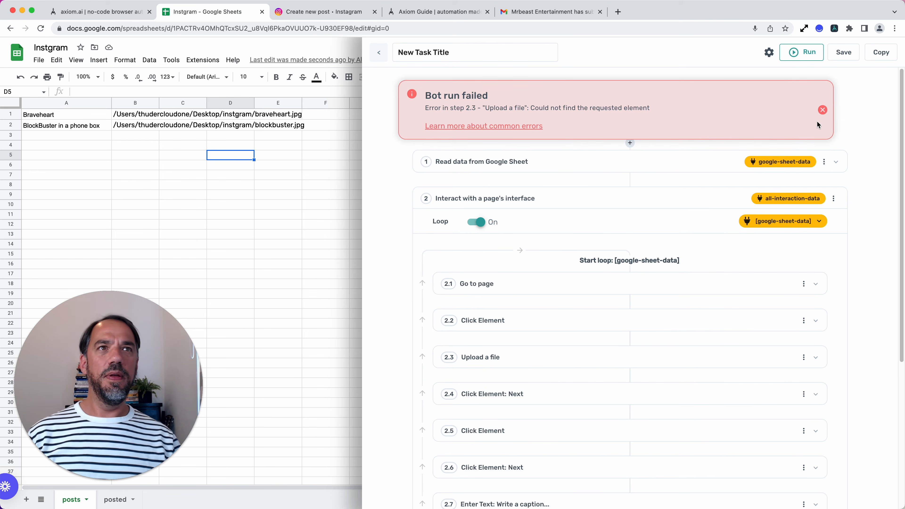
{"action": "left_click", "coordinate": [821, 110]}
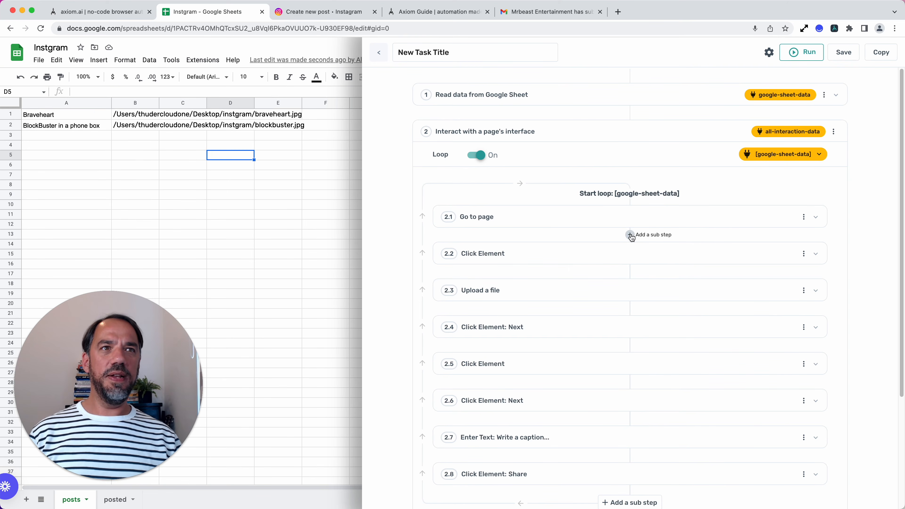
{"action": "left_click", "coordinate": [630, 235]}
{"action": "scroll", "coordinate": [519, 371], "scroll_direction": "down", "scroll_amount": 3}
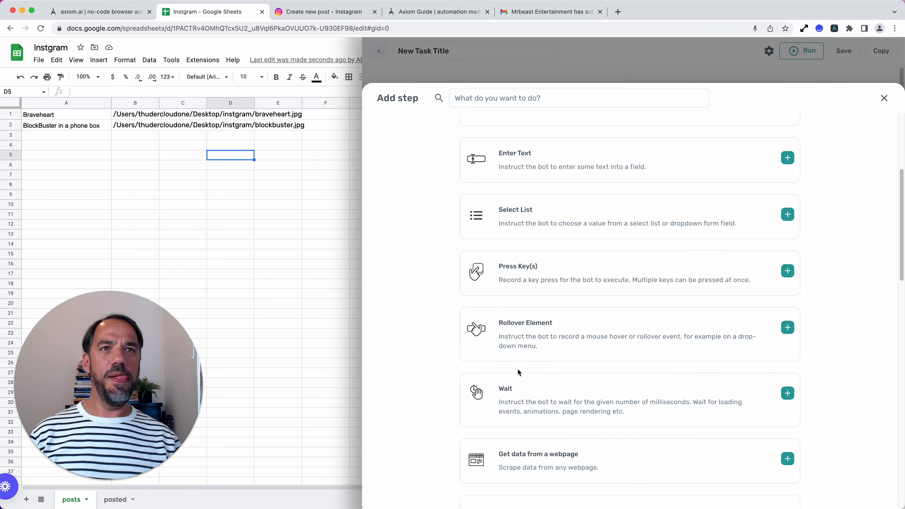
{"action": "scroll", "coordinate": [519, 372], "scroll_direction": "up", "scroll_amount": 5}
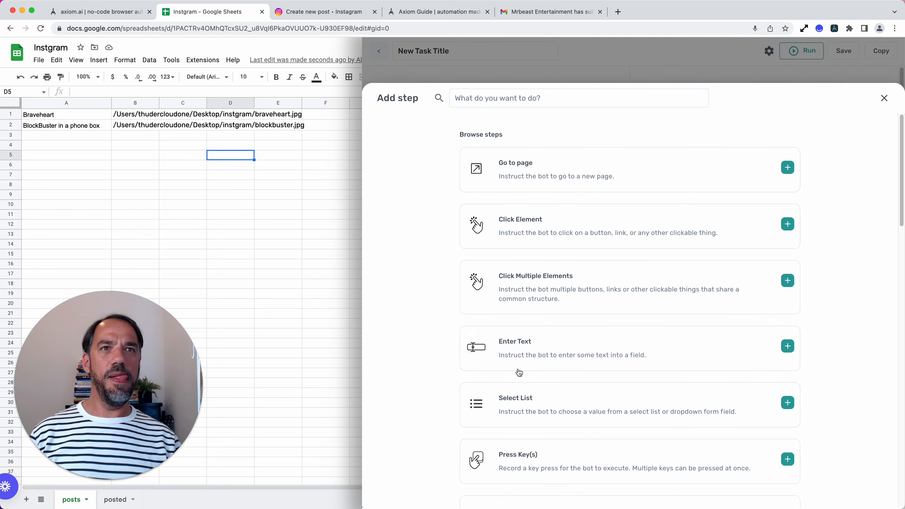
{"action": "left_click", "coordinate": [885, 98]}
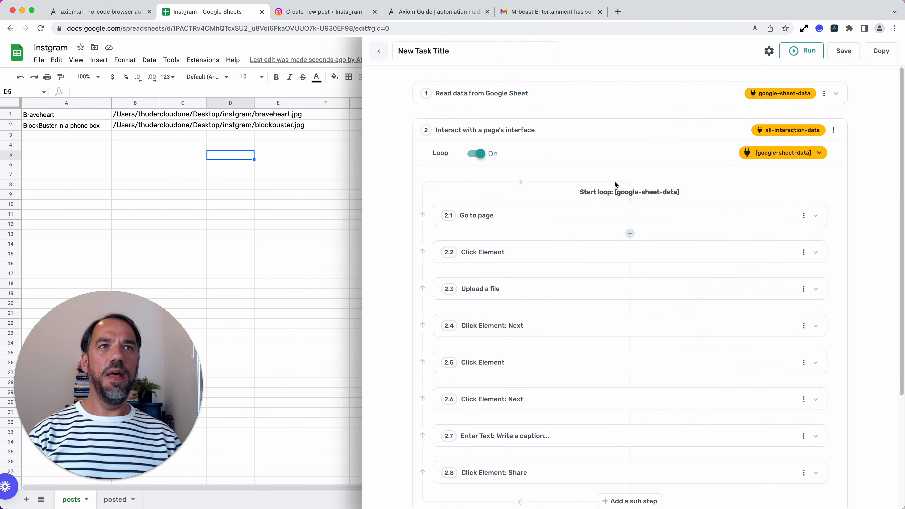
{"action": "left_click", "coordinate": [630, 234]}
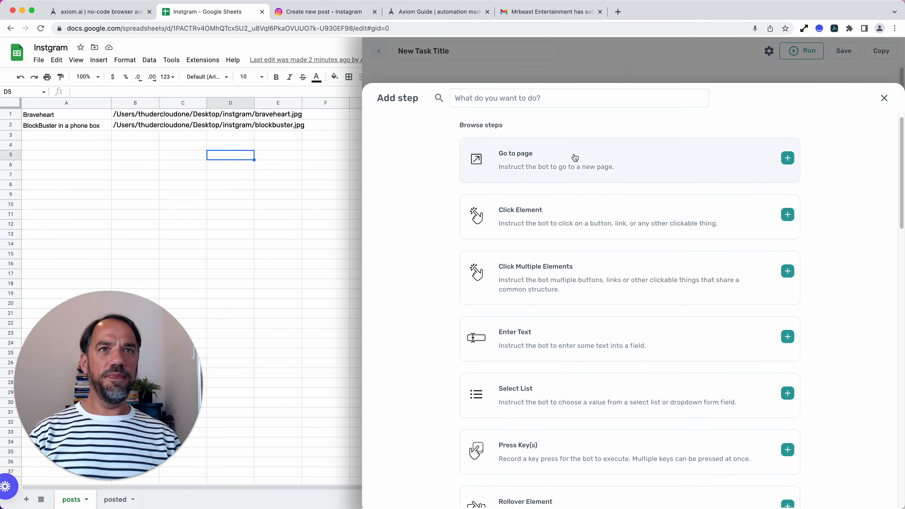
{"action": "left_click", "coordinate": [891, 101]}
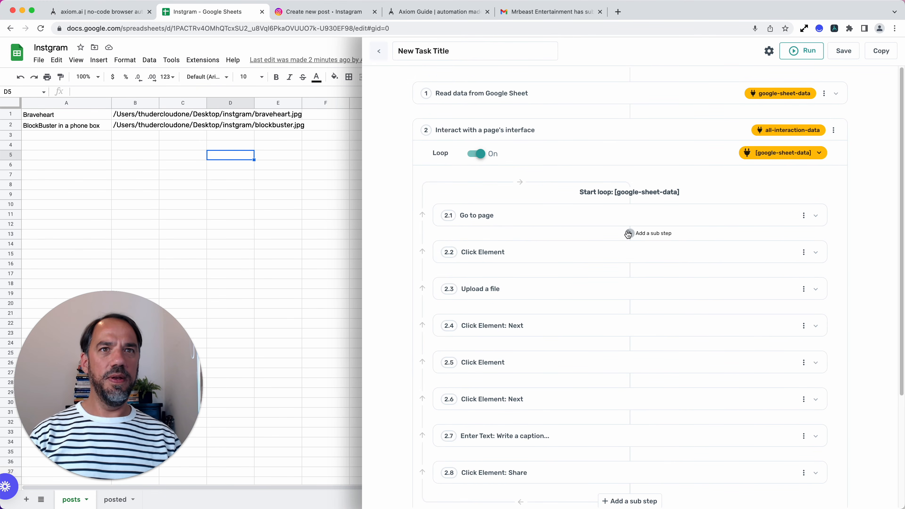
Step: Add a Wait sub step directly after Go to page and set its time to 5000 milliseconds
{"action": "left_click", "coordinate": [628, 233]}
{"action": "type", "text": "wa"}
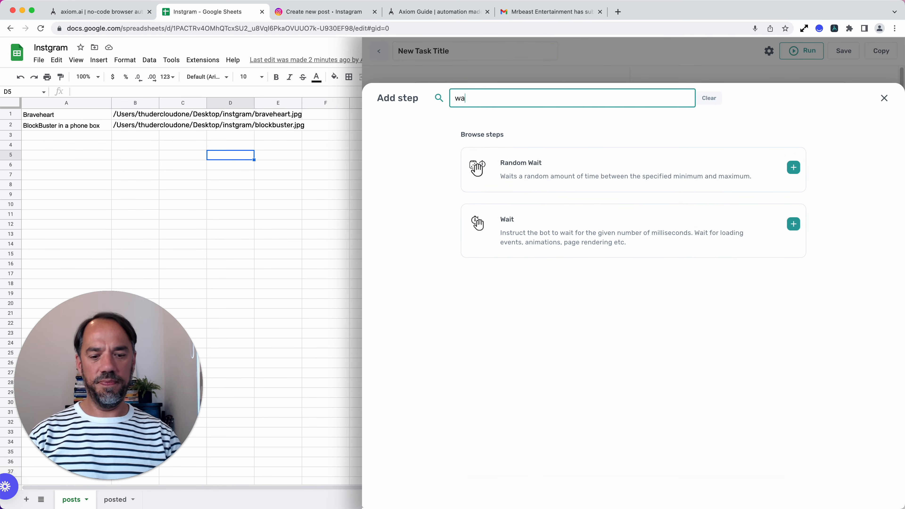
{"action": "type", "text": "it"}
{"action": "left_click", "coordinate": [529, 178]}
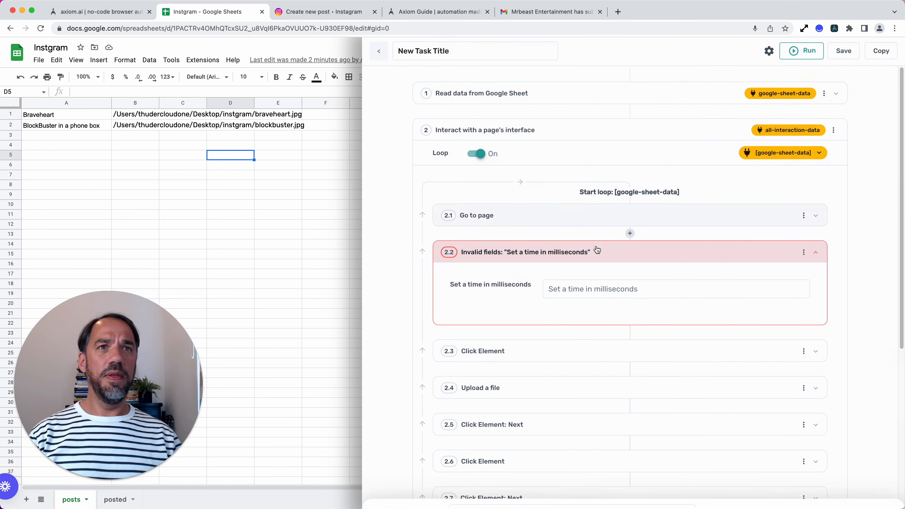
{"action": "left_click", "coordinate": [588, 287]}
{"action": "type", "text": "5000"}
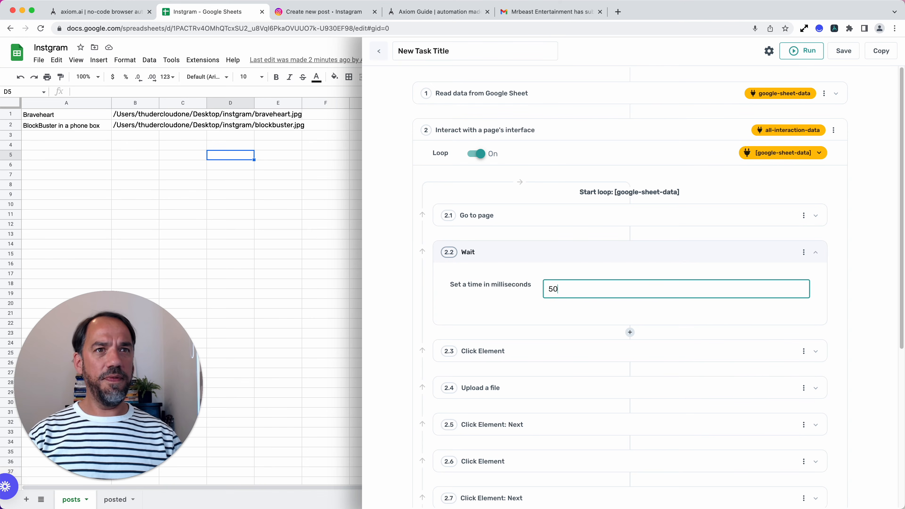
Step: Test the bot on the desktop with the added wait, and close its Instagram browser window
{"action": "left_click", "coordinate": [807, 60]}
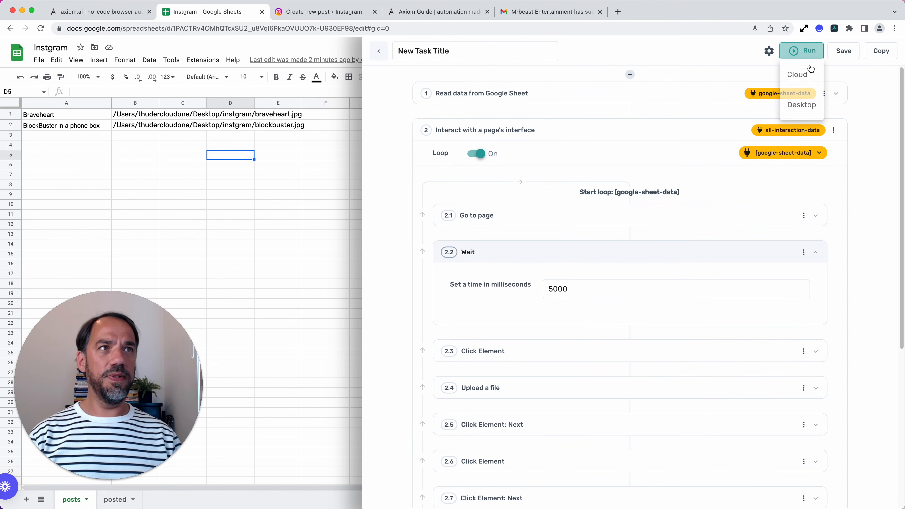
{"action": "left_click", "coordinate": [807, 104]}
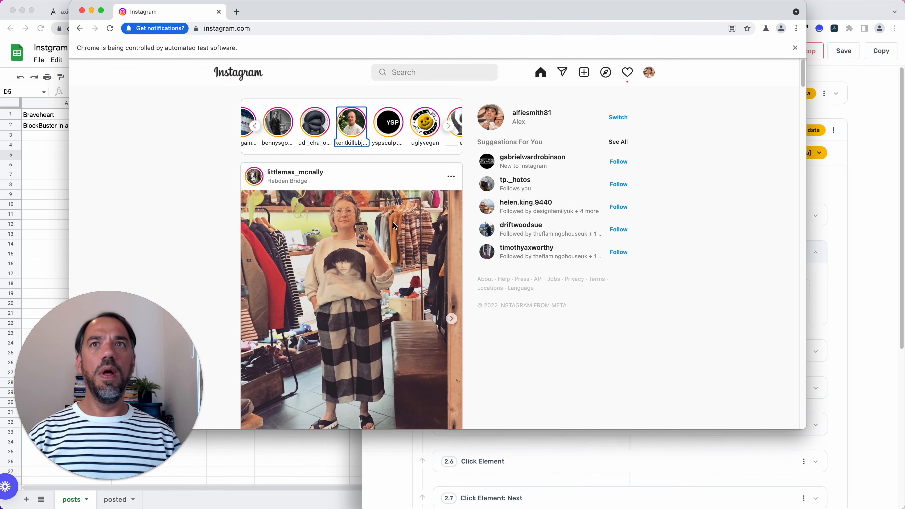
{"action": "left_click", "coordinate": [218, 13]}
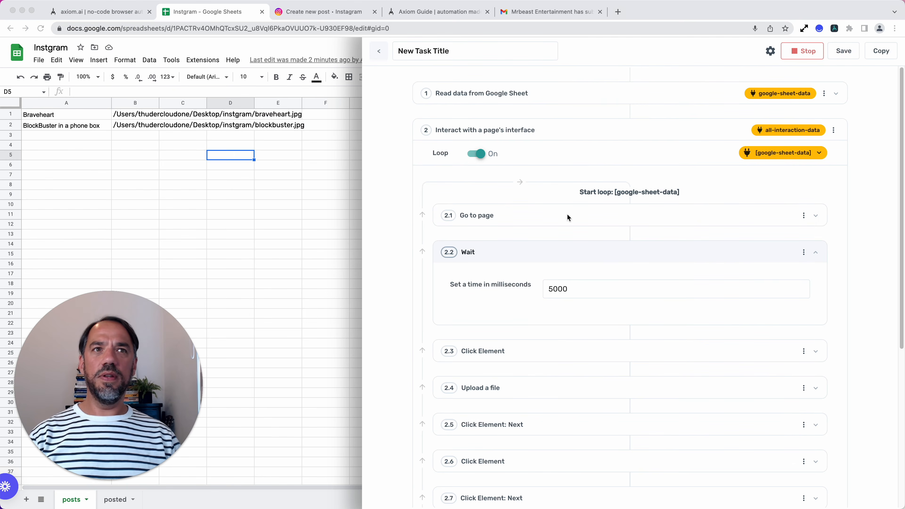
Step: Collapse the Wait sub step, insert a Press Key(s) sub step between Go to page and Wait, and dismiss the run report
{"action": "left_click", "coordinate": [581, 258]}
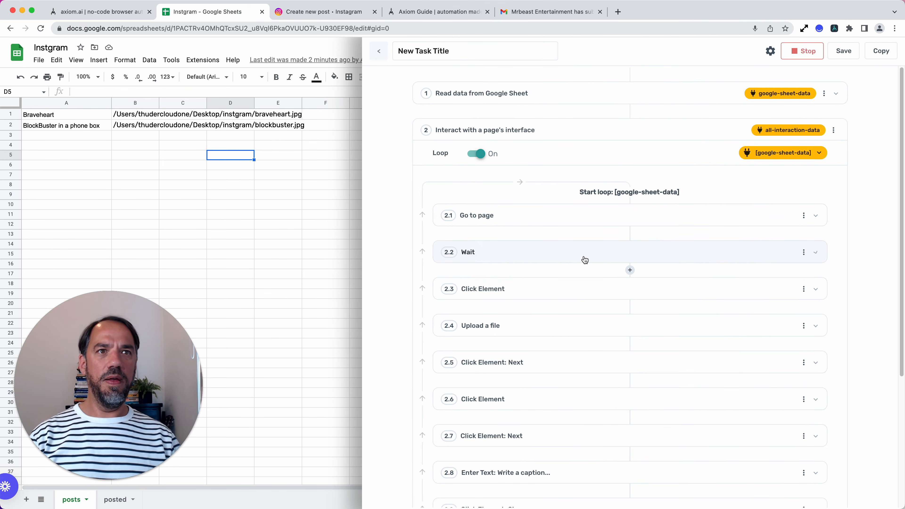
{"action": "left_click", "coordinate": [630, 233]}
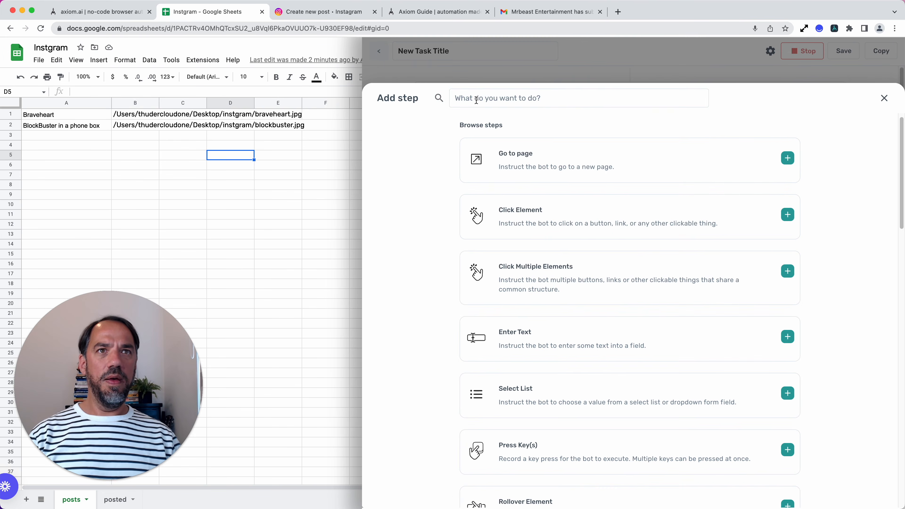
{"action": "type", "text": "key"}
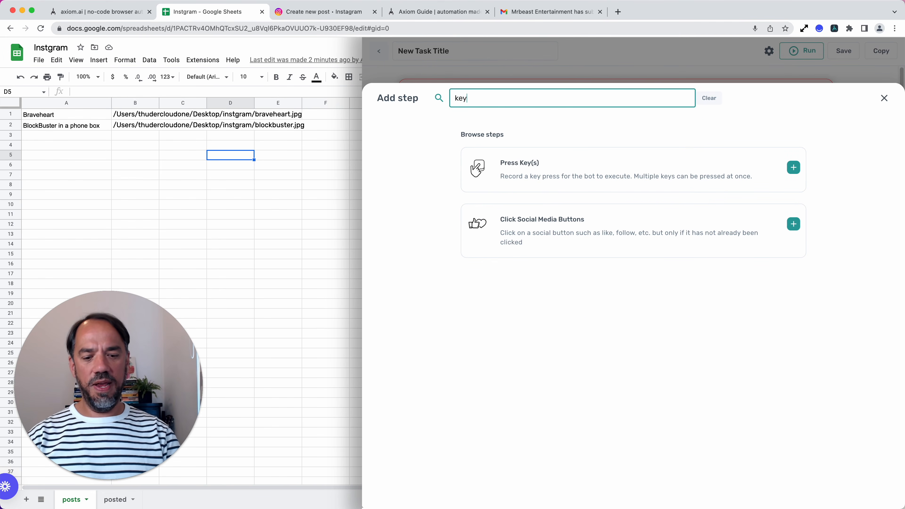
{"action": "type", "text": "press"}
{"action": "left_click", "coordinate": [556, 167]}
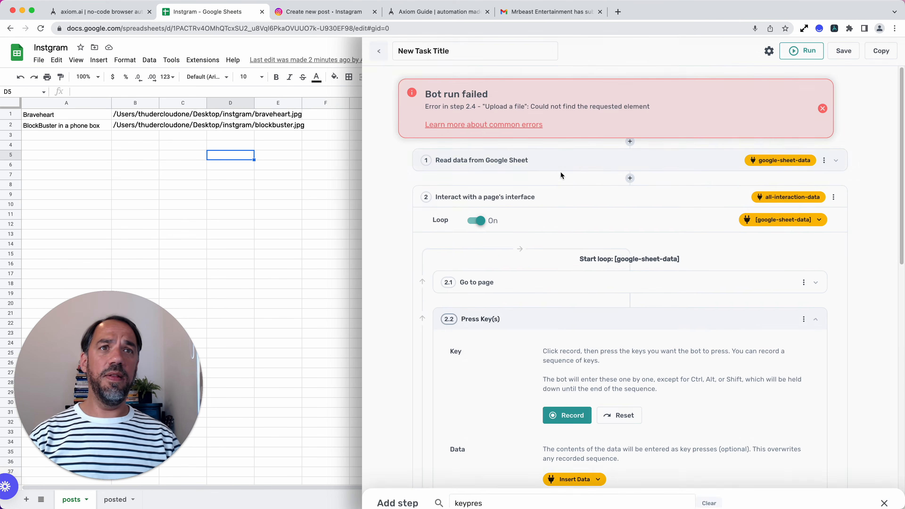
{"action": "left_click", "coordinate": [822, 108]}
Step: Record the sequence Tab, Tab, Enter for the bot in the Press Key(s) sub step and start a desktop run
{"action": "left_click", "coordinate": [567, 348]}
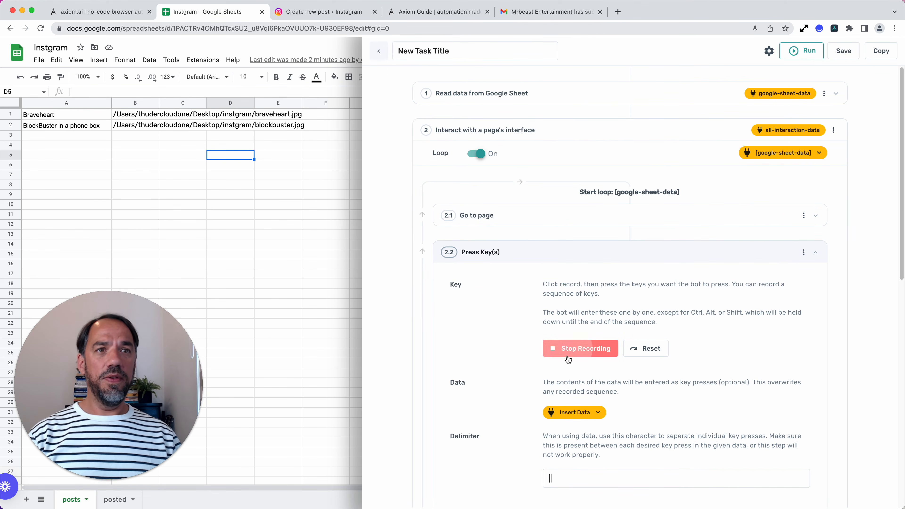
{"action": "key", "text": "Tab"}
{"action": "key", "text": "Tab"}
{"action": "key", "text": "Return"}
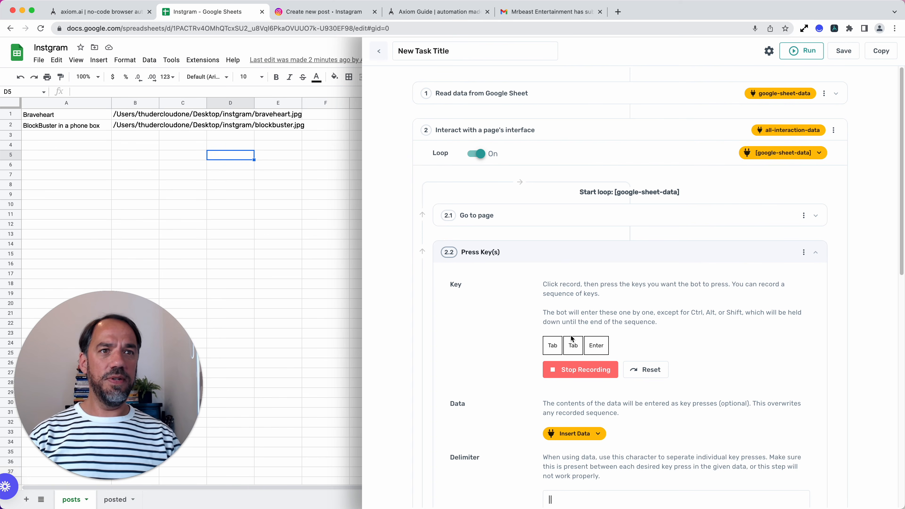
{"action": "left_click", "coordinate": [807, 52]}
{"action": "left_click", "coordinate": [811, 103]}
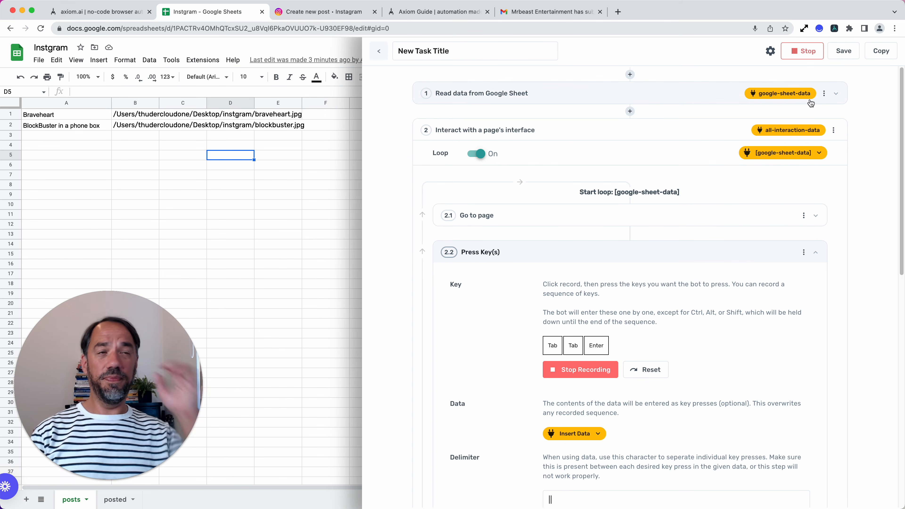